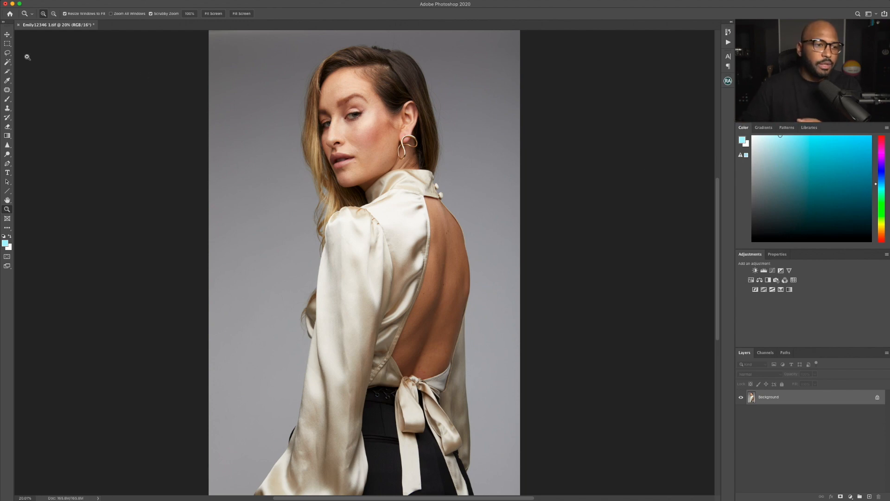
Run the ROO - FS - 16Bit frequency separation action on the portrait
left_click(7, 34)
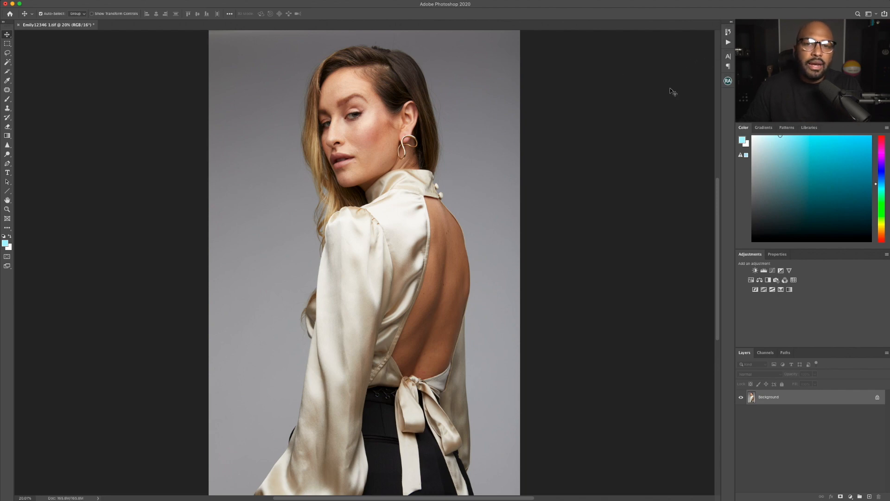
left_click(727, 44)
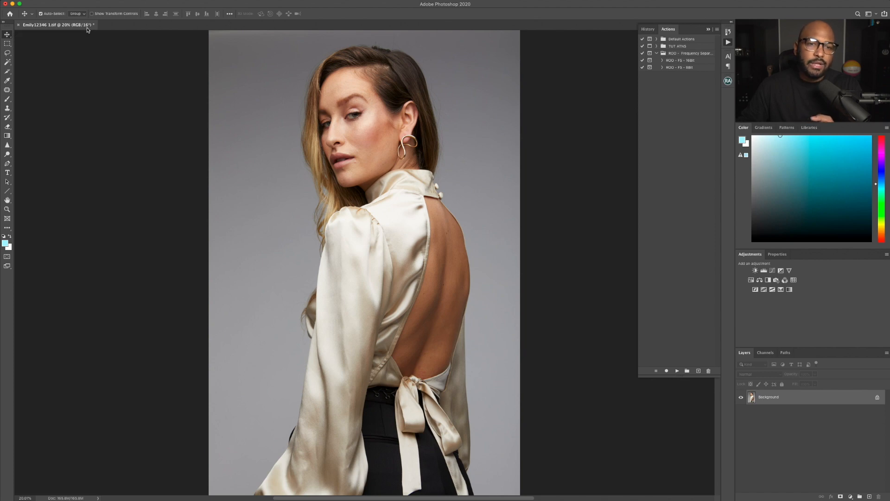
left_click(686, 62)
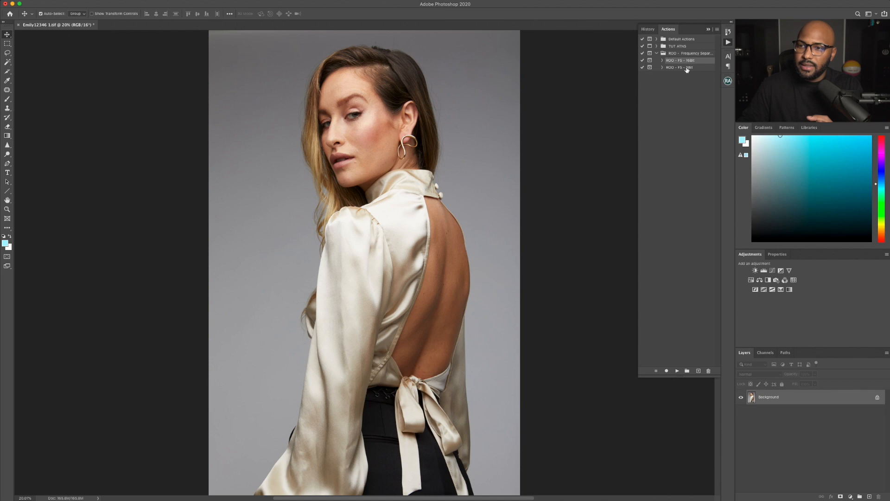
left_click(677, 371)
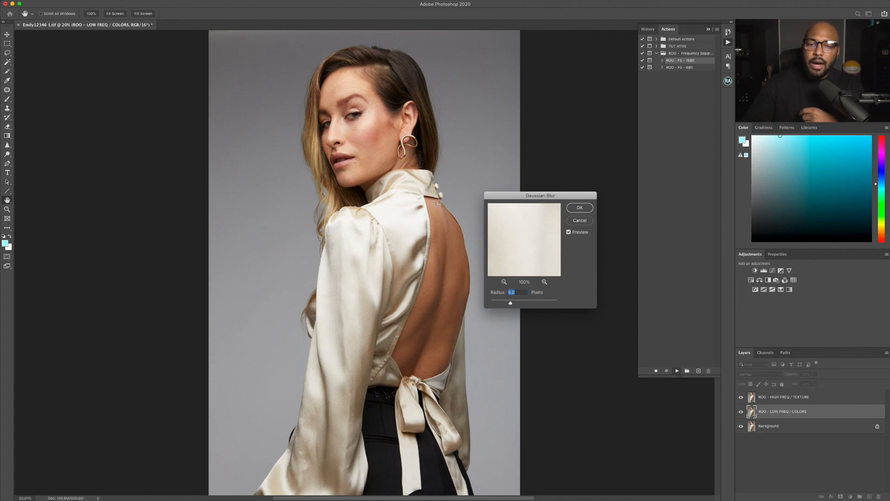
Preview the Gaussian Blur on the forehead skin and apply it to the low-frequency layer with a radius of 6.2 pixels
left_click(363, 118)
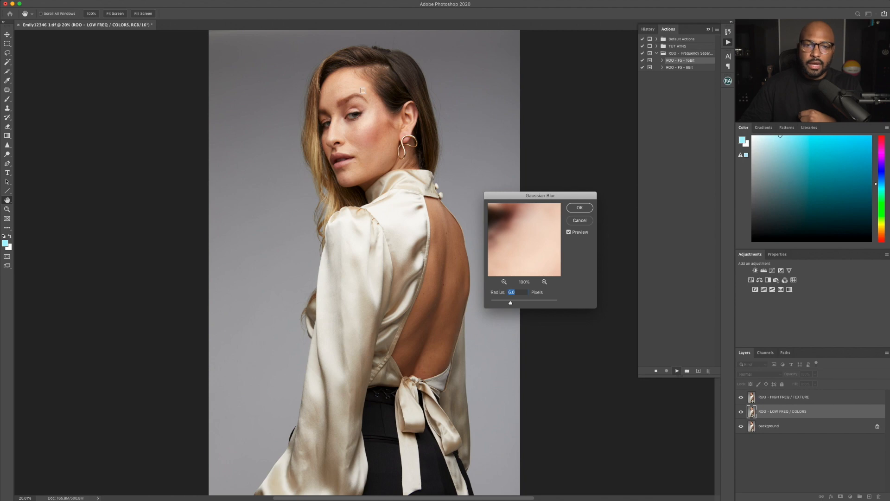
left_click(368, 112)
left_click_drag(511, 303, 490, 303)
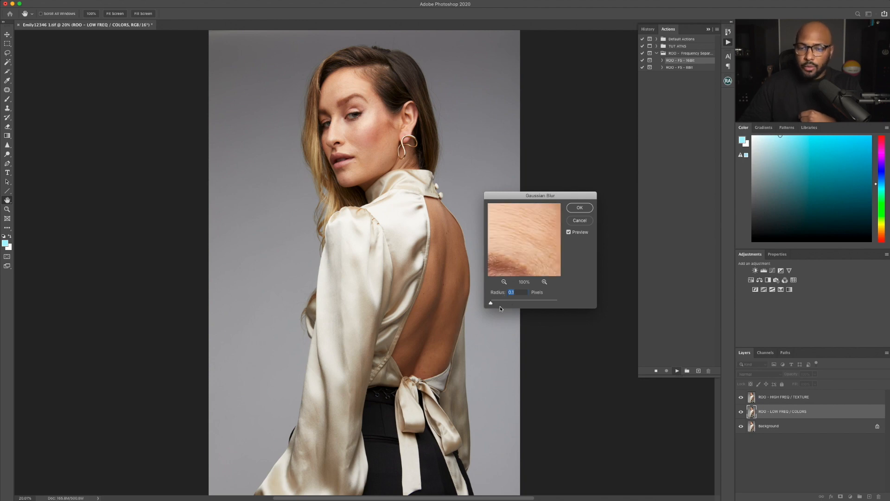
left_click(353, 93)
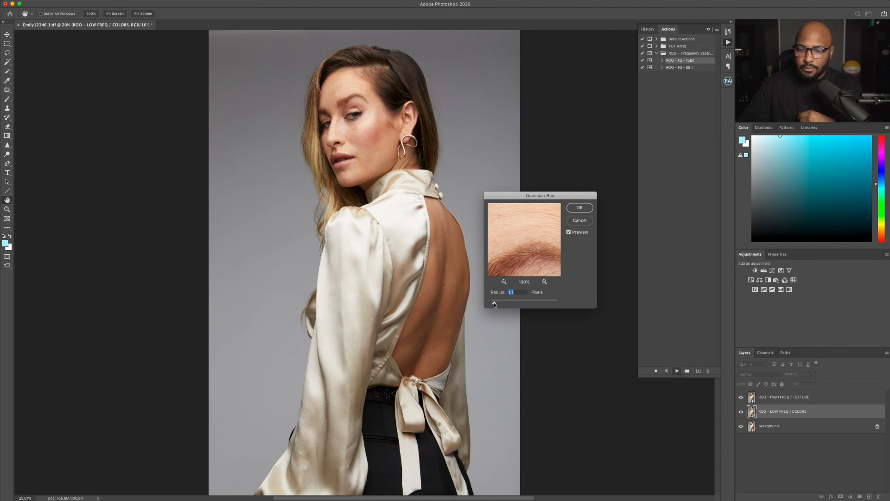
left_click_drag(494, 303, 511, 303)
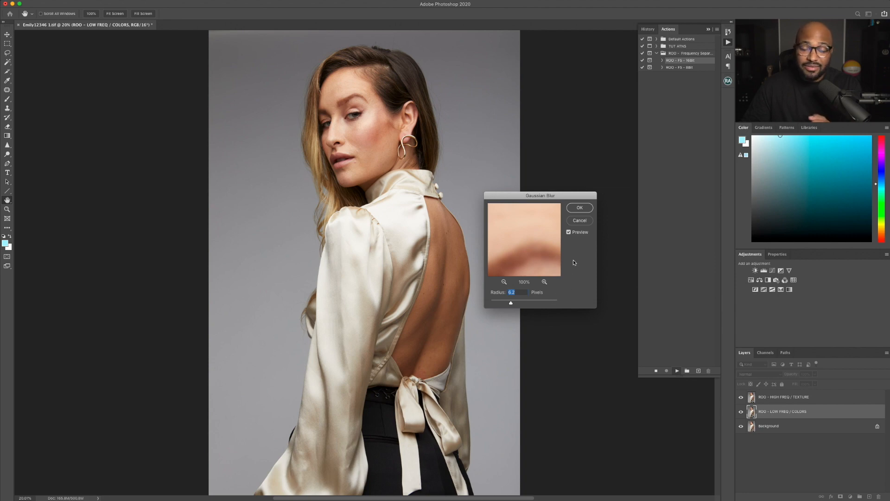
left_click(584, 207)
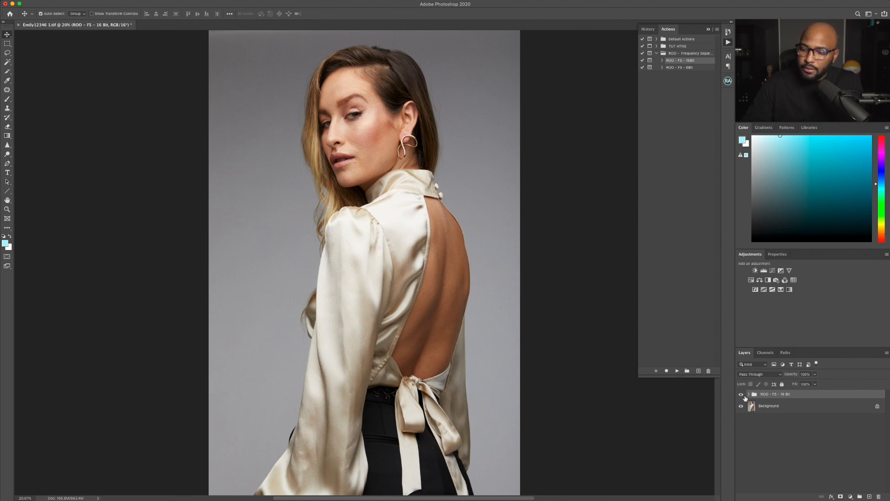
Expand the ROO - FS - 16 Bit group, go through its layers and select ROO - HIGH FREQ / TEXTURE copy
left_click(749, 394)
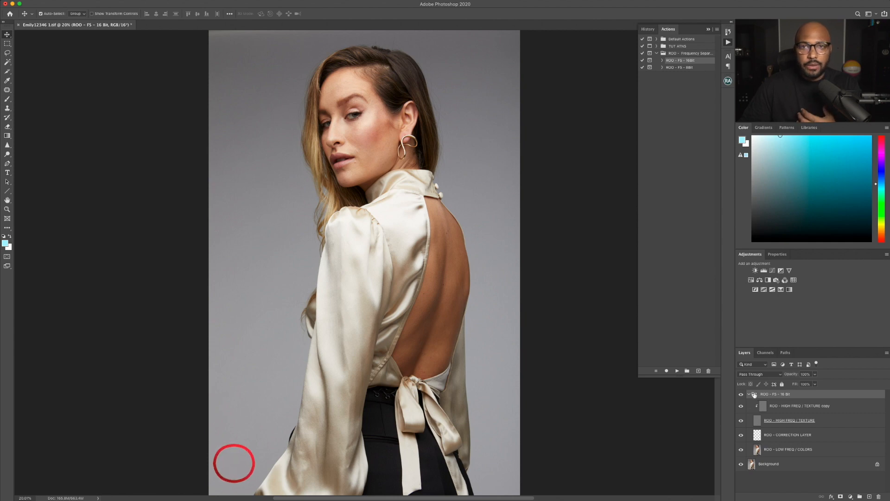
left_click(815, 452)
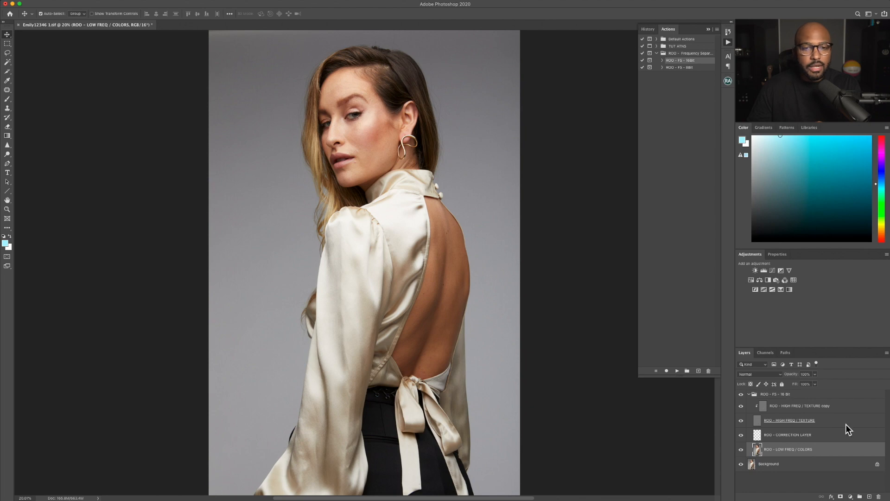
left_click(833, 425)
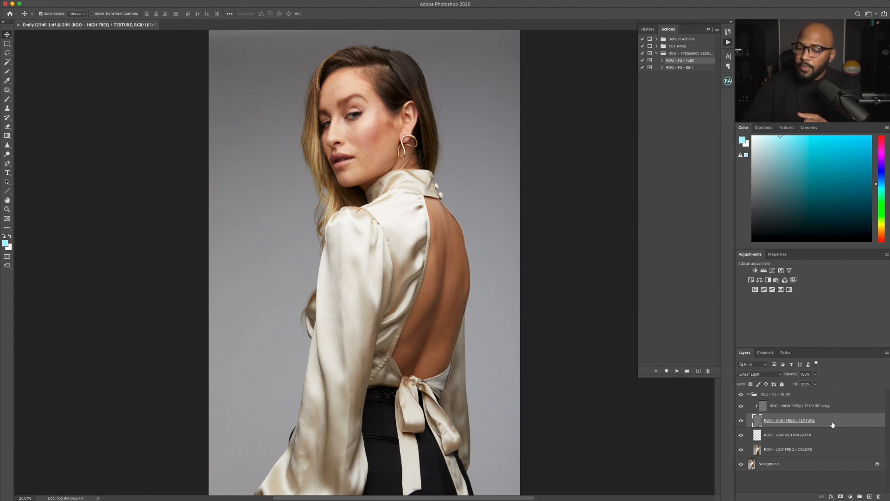
left_click(775, 441)
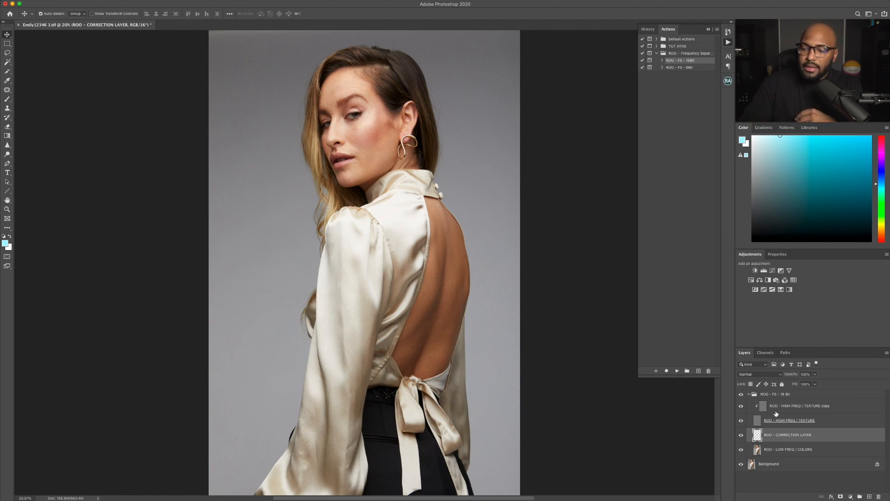
left_click(830, 423)
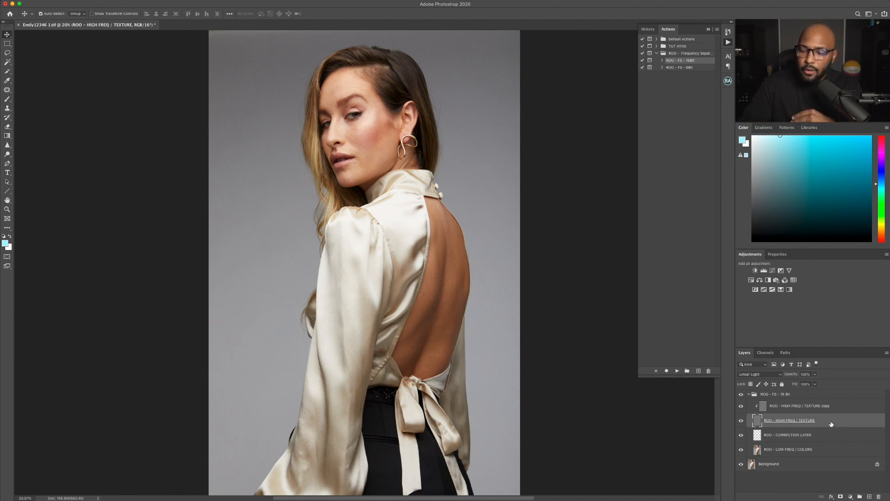
left_click(809, 411)
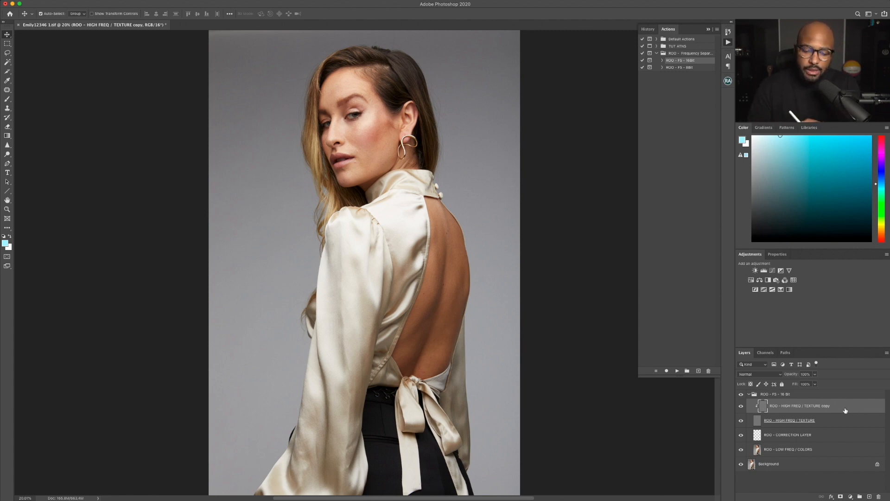
With the Patch tool, replace the blemish just below the corner of the lips with clean nearby skin texture, and deselect
scroll(386, 149, "up", 10)
scroll(382, 183, "left", 5)
scroll(382, 183, "up", 5)
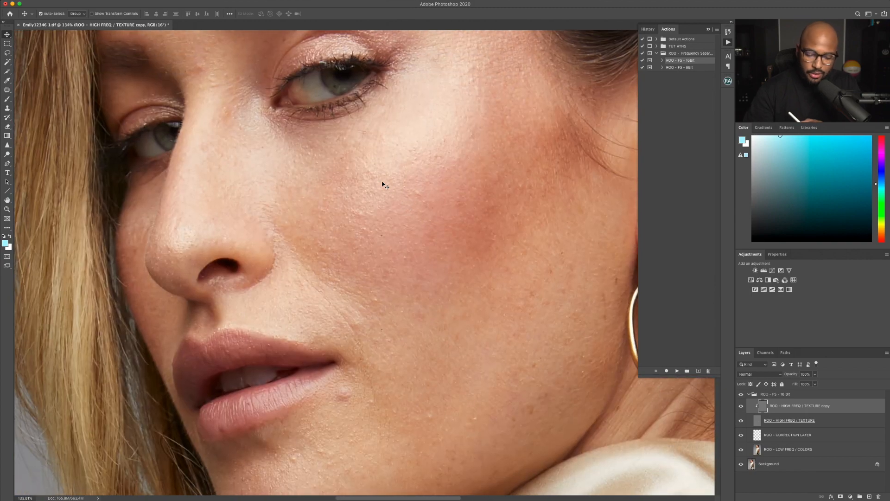
scroll(381, 183, "down", 5)
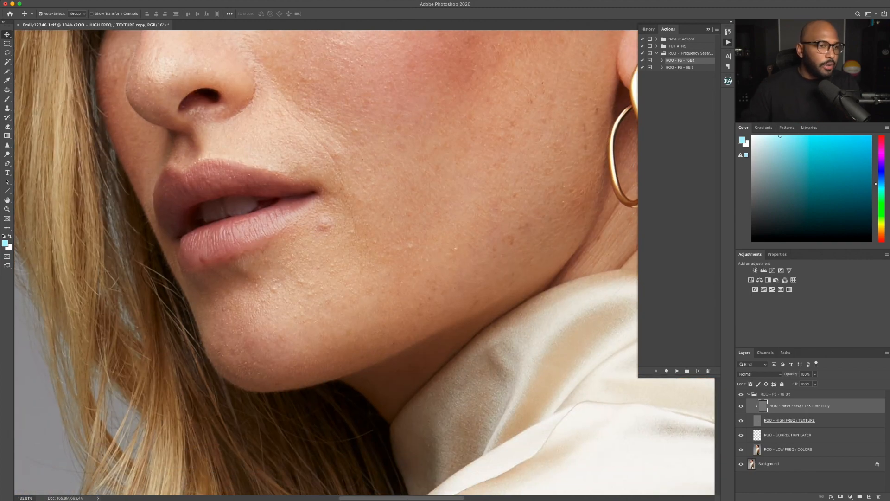
left_click(7, 90)
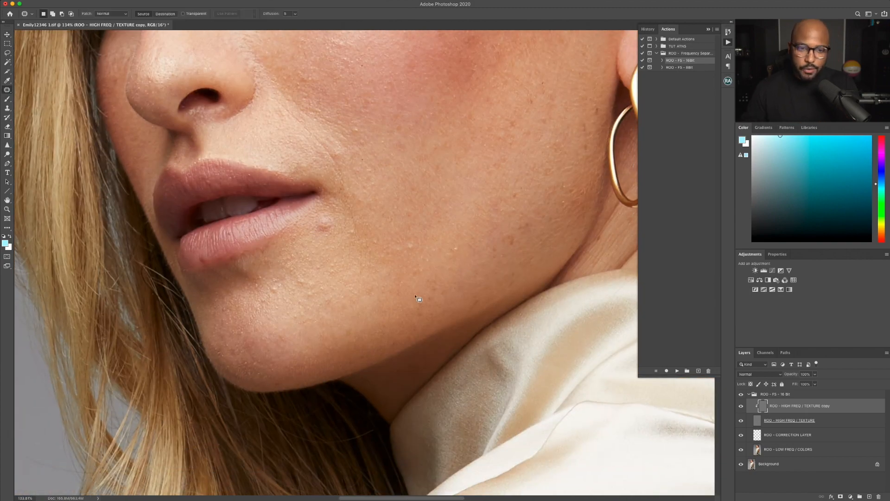
scroll(382, 207, "up", 2)
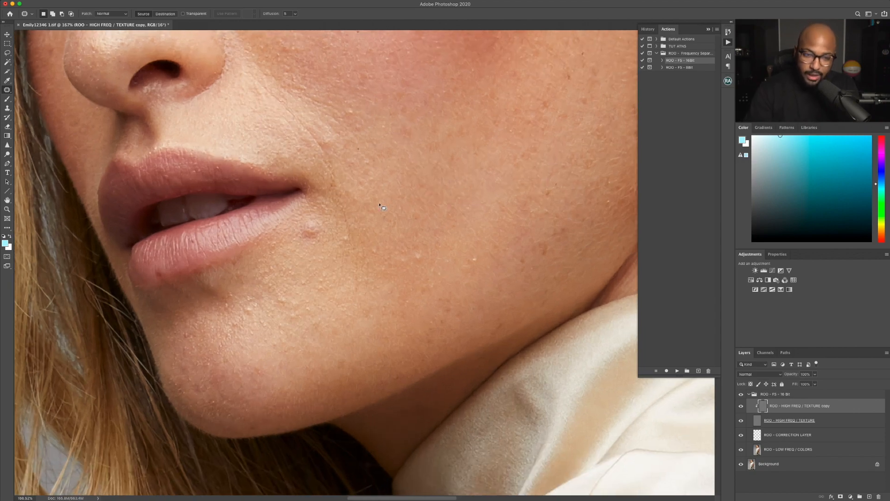
scroll(324, 230, "up", 3)
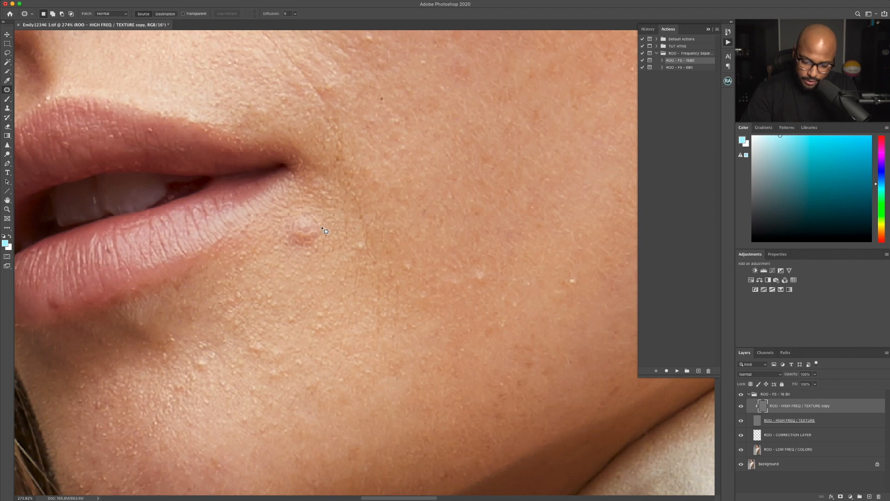
mouse_move(324, 228)
left_mouse_down()
mouse_move(277, 239)
mouse_move(326, 245)
mouse_move(314, 211)
mouse_move(340, 295)
left_mouse_up()
key("ctrl+d")
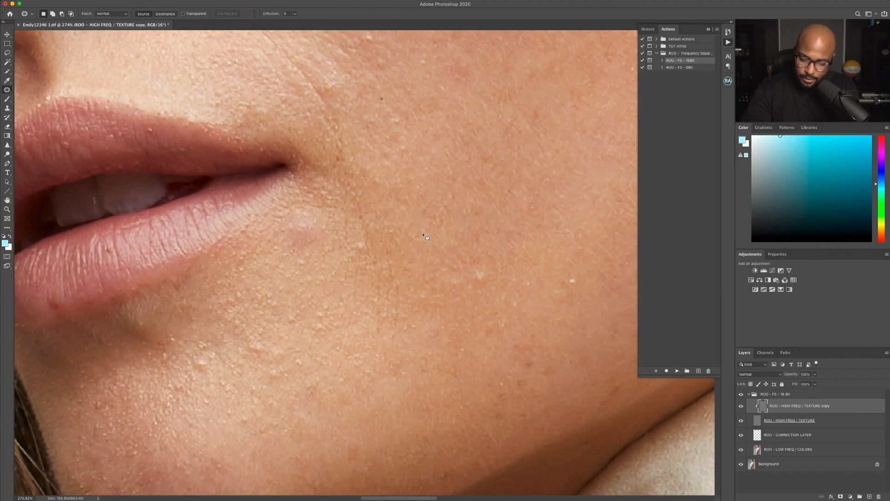
Patch out the small bump and the short vertical line on the cheek beyond the removed blemish
mouse_move(422, 254)
left_mouse_down()
mouse_move(414, 270)
mouse_move(421, 255)
mouse_move(443, 261)
left_mouse_up()
key("ctrl+d")
mouse_move(357, 239)
left_mouse_down()
mouse_move(363, 247)
mouse_move(340, 253)
left_mouse_up()
key("super+d")
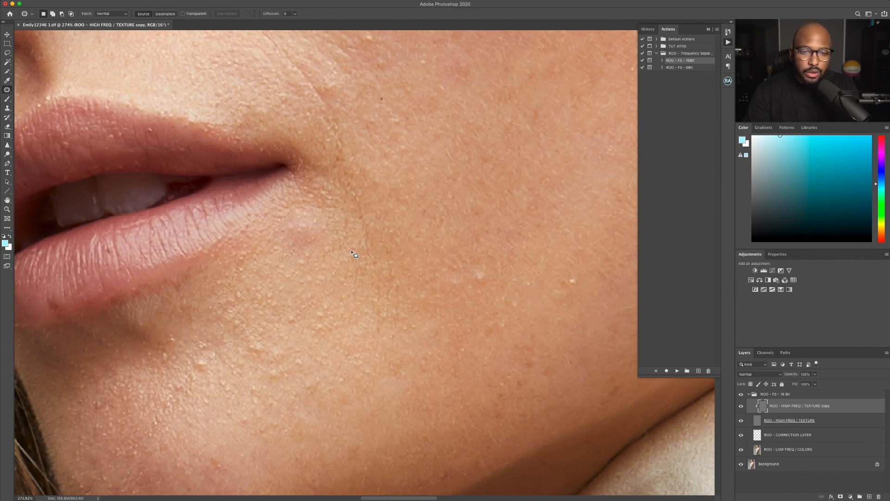
mouse_move(386, 243)
left_mouse_down()
mouse_move(402, 333)
mouse_move(387, 243)
mouse_move(371, 326)
mouse_move(385, 274)
left_mouse_up()
left_click(431, 288)
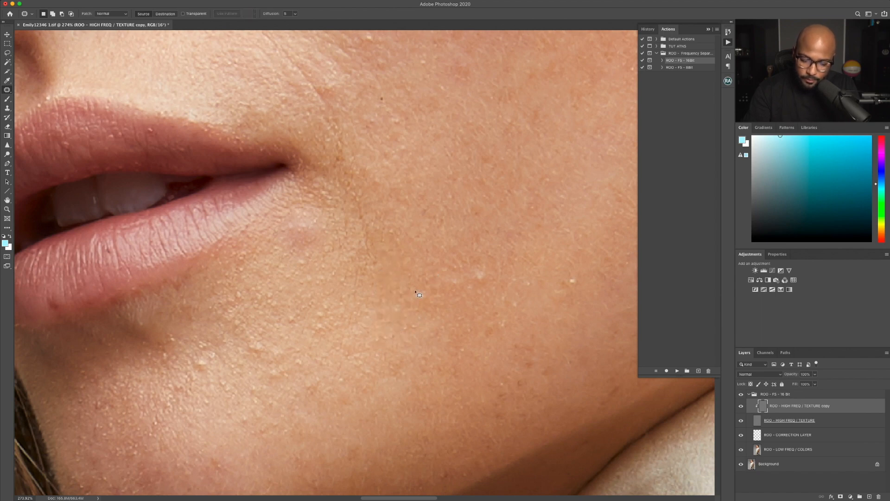
Patch the lower part of the fine crease on the cheek beside the mouth with smooth neighbouring skin
mouse_move(369, 213)
left_mouse_down()
mouse_move(359, 230)
mouse_move(383, 252)
mouse_move(382, 238)
left_mouse_up()
mouse_move(373, 250)
left_mouse_down()
mouse_move(400, 252)
mouse_move(351, 284)
mouse_move(374, 278)
mouse_move(364, 256)
left_mouse_up()
key("super+d")
mouse_move(363, 282)
left_mouse_down()
mouse_move(388, 285)
mouse_move(411, 254)
left_mouse_up()
key("super+d")
Patch the upper part of the fine crease, next to and above the corner of the mouth
mouse_move(355, 222)
left_mouse_down()
mouse_move(336, 240)
mouse_move(364, 218)
left_mouse_up()
mouse_move(363, 169)
left_mouse_down()
mouse_move(355, 191)
mouse_move(362, 170)
left_mouse_up()
left_click_drag(354, 172, 370, 192)
key("super+d")
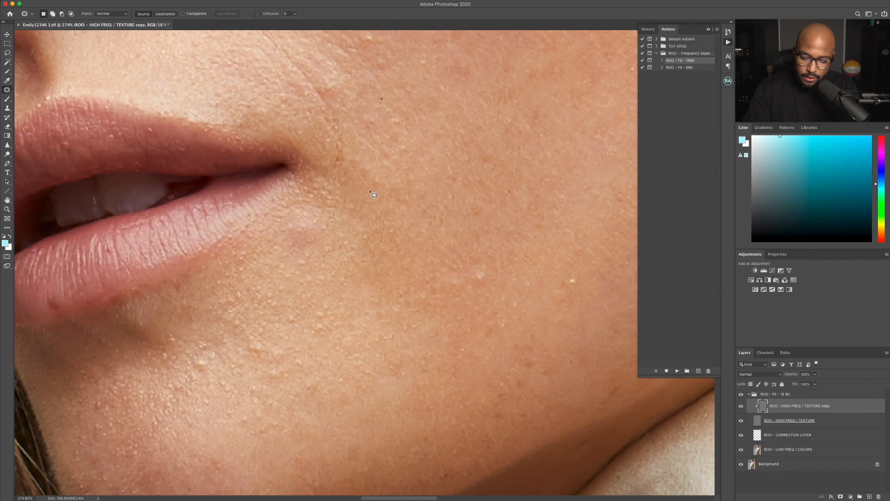
mouse_move(348, 136)
left_mouse_down()
mouse_move(344, 123)
mouse_move(338, 178)
mouse_move(348, 137)
left_mouse_up()
left_click_drag(340, 153, 367, 160)
key("super+d")
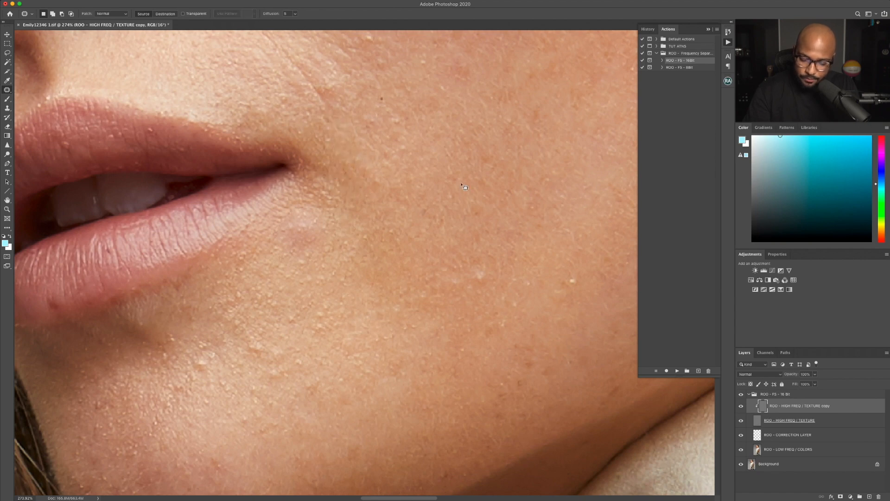
Patch out the bright raised spots on the lower cheek
left_click_drag(485, 269, 474, 267)
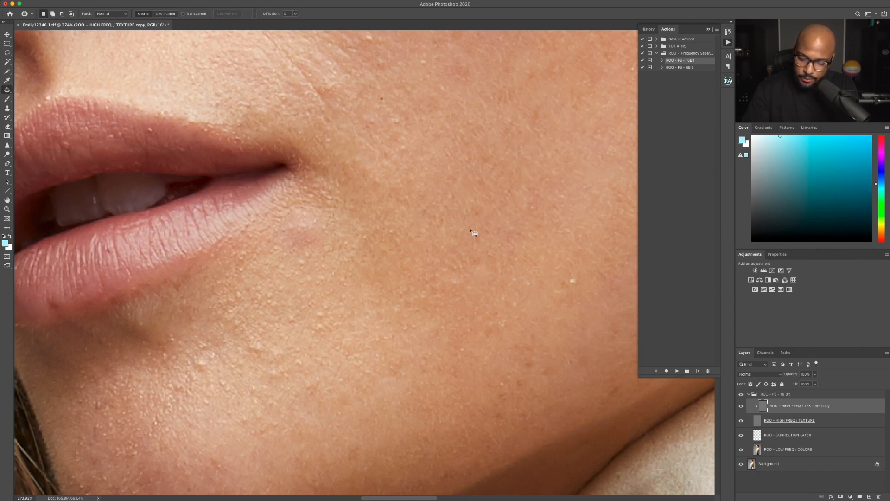
left_click_drag(573, 270, 569, 255)
key("super+d")
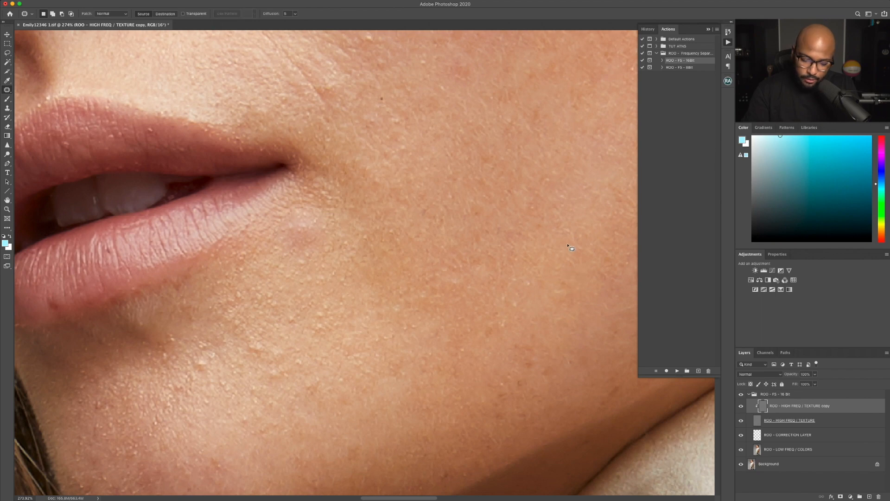
Patch the cluster of bright bumps on the chin with cleaner skin texture
left_click_drag(199, 372, 202, 358)
mouse_move(204, 364)
left_mouse_down()
mouse_move(232, 374)
mouse_move(214, 353)
left_mouse_up()
key("super+d")
left_click_drag(216, 357, 241, 375)
left_click_drag(260, 343, 269, 348)
left_click_drag(257, 349, 290, 351)
key("super+d")
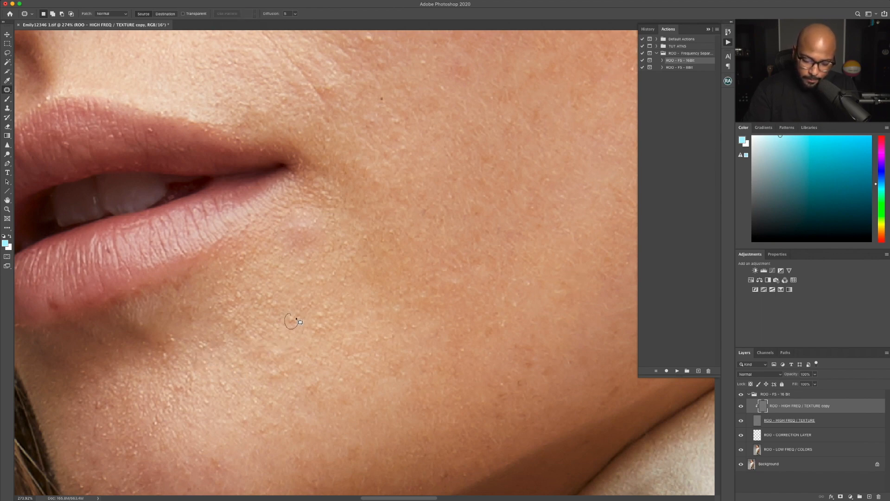
Patch the remaining small bumps between the lower lip and the chin
left_click_drag(297, 320, 297, 321)
left_click_drag(292, 321, 311, 346)
key("super+d")
left_click_drag(157, 319, 220, 320)
key("super+d")
key("super+d")
left_click_drag(251, 293, 250, 293)
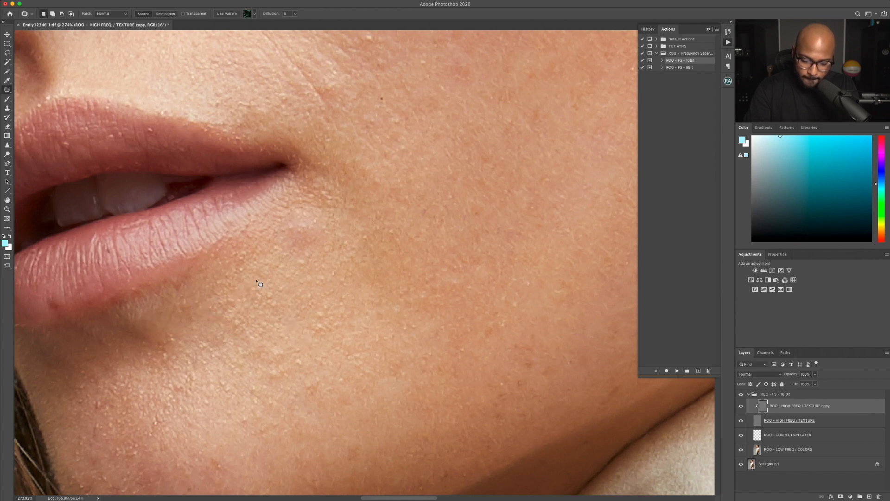
key("super+d")
Patch the rough texture at the lower end of the smile line above the corner of the mouth
scroll(483, 190, "up", 4)
scroll(482, 189, "up", 3)
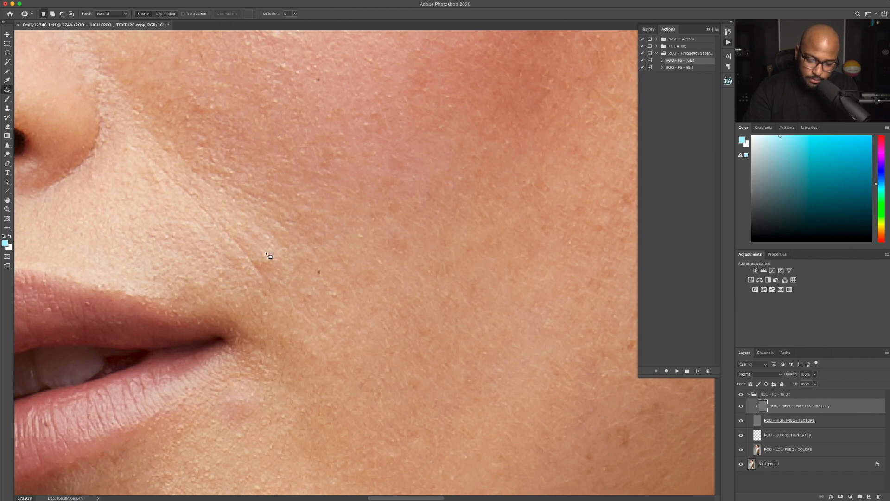
mouse_move(269, 256)
left_mouse_down()
mouse_move(256, 271)
mouse_move(272, 269)
mouse_move(234, 293)
mouse_move(244, 250)
mouse_move(283, 266)
left_mouse_up()
scroll(316, 244, "up", 3)
left_click(263, 270)
left_click(337, 262)
scroll(341, 264, "down", 3)
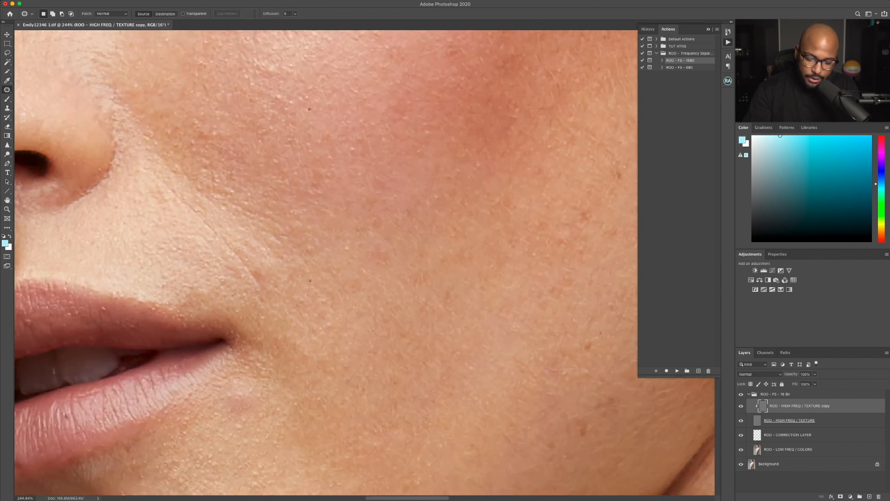
Patch the fine lines on the cheek side of the smile line with neighbouring cheek texture
scroll(298, 271, "up", 3)
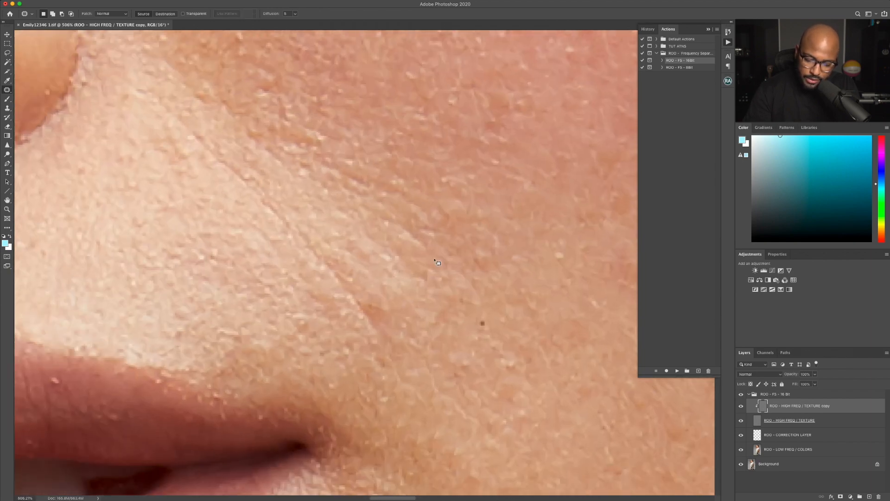
mouse_move(371, 253)
left_mouse_down()
mouse_move(331, 234)
mouse_move(356, 267)
mouse_move(370, 253)
left_mouse_up()
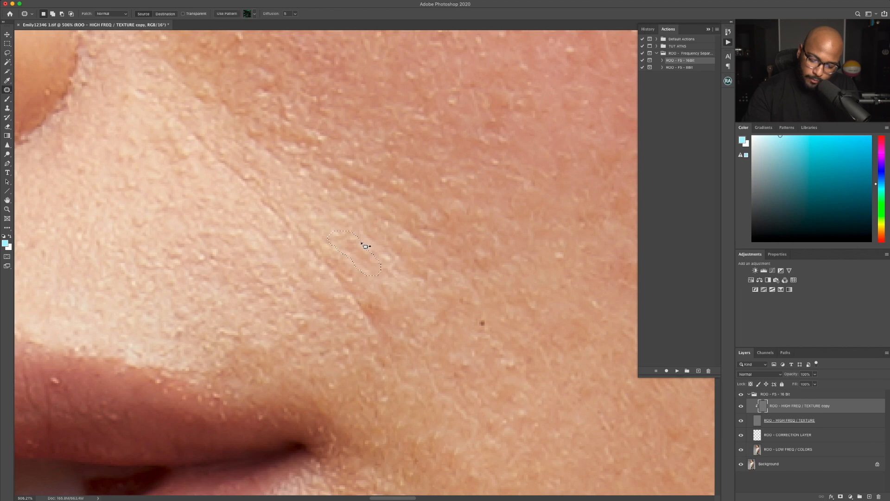
mouse_move(392, 281)
left_mouse_down()
mouse_move(471, 320)
mouse_move(515, 308)
left_mouse_up()
key("ctrl+d")
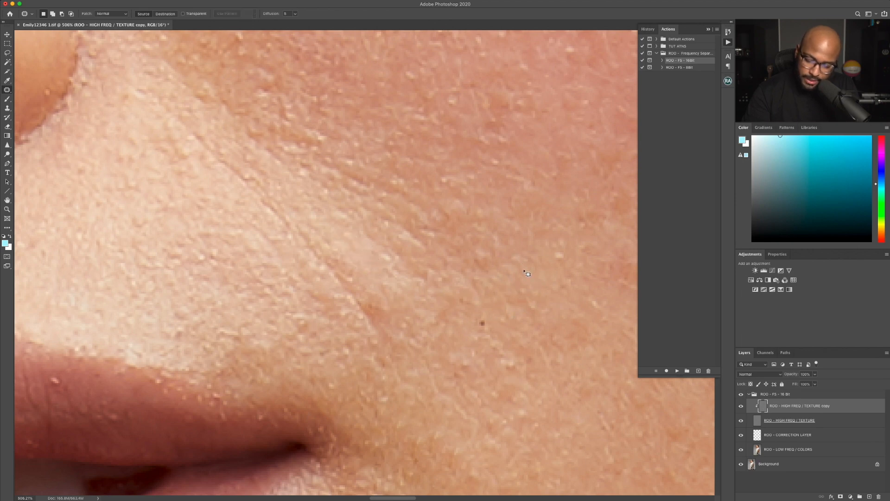
mouse_move(436, 225)
left_mouse_down()
mouse_move(414, 222)
mouse_move(434, 226)
left_mouse_up()
left_click_drag(422, 217, 503, 249)
key("ctrl+d")
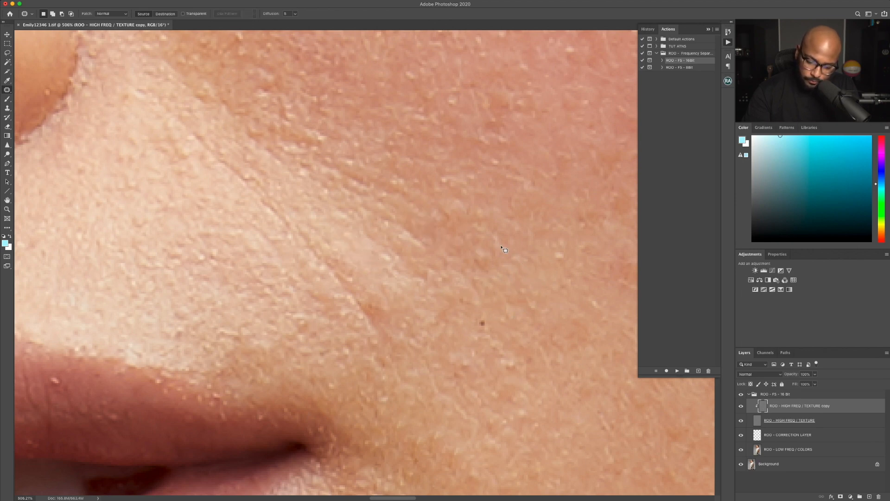
Patch the lower end of the smile line crease above the corner of the mouth with smoother neighbouring skin
mouse_move(355, 273)
left_mouse_down()
mouse_move(320, 258)
mouse_move(376, 352)
left_mouse_up()
mouse_move(383, 297)
left_mouse_down()
mouse_move(341, 257)
mouse_move(343, 328)
mouse_move(312, 338)
left_mouse_up()
key("ctrl+d")
mouse_move(340, 243)
left_mouse_down()
mouse_move(325, 245)
mouse_move(322, 222)
mouse_move(326, 249)
left_mouse_up()
left_click(357, 255)
Patch the middle section of the smile line crease with texture from the skin just beside it
mouse_move(278, 218)
left_mouse_down()
mouse_move(296, 230)
mouse_move(282, 238)
mouse_move(297, 231)
left_mouse_up()
left_click(281, 234)
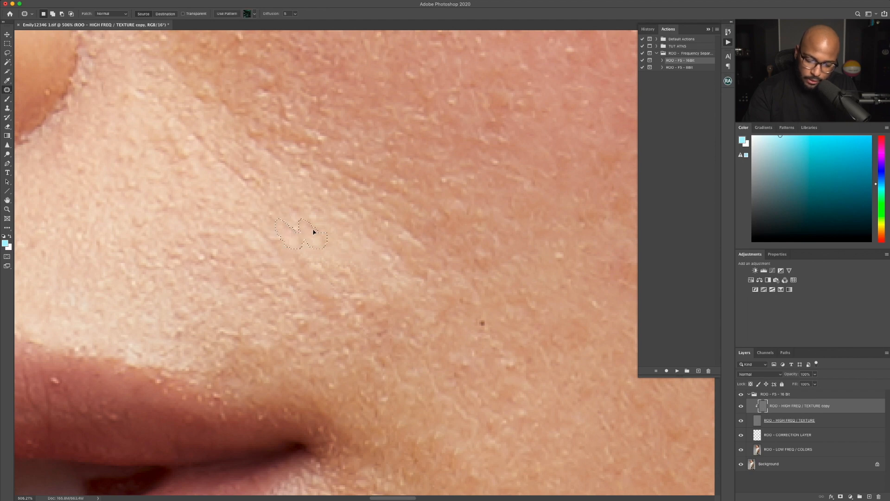
left_click(278, 227)
mouse_move(238, 216)
left_mouse_down()
mouse_move(292, 239)
mouse_move(291, 271)
left_mouse_up()
left_click(268, 253)
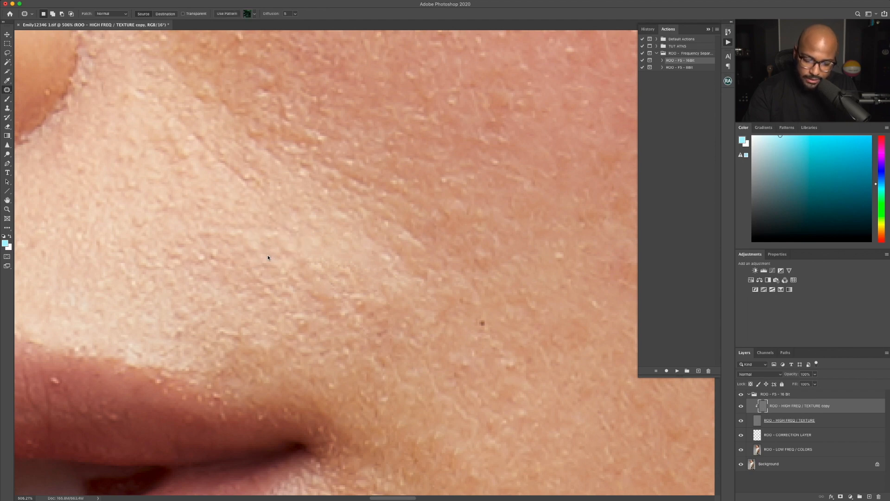
Patch the remaining fine crease in the upper middle section of the smile line with nearby skin texture
mouse_move(263, 180)
left_mouse_down()
mouse_move(217, 160)
mouse_move(260, 199)
mouse_move(272, 180)
left_mouse_up()
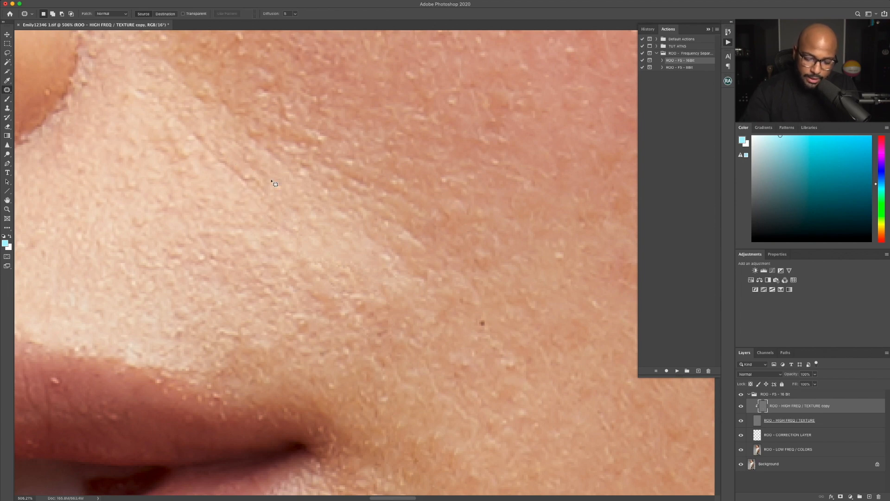
mouse_move(224, 163)
left_mouse_down()
mouse_move(240, 190)
mouse_move(275, 188)
mouse_move(243, 169)
mouse_move(255, 155)
mouse_move(286, 175)
left_mouse_up()
key("super+d")
mouse_move(214, 144)
left_mouse_down()
mouse_move(200, 135)
mouse_move(216, 189)
left_mouse_up()
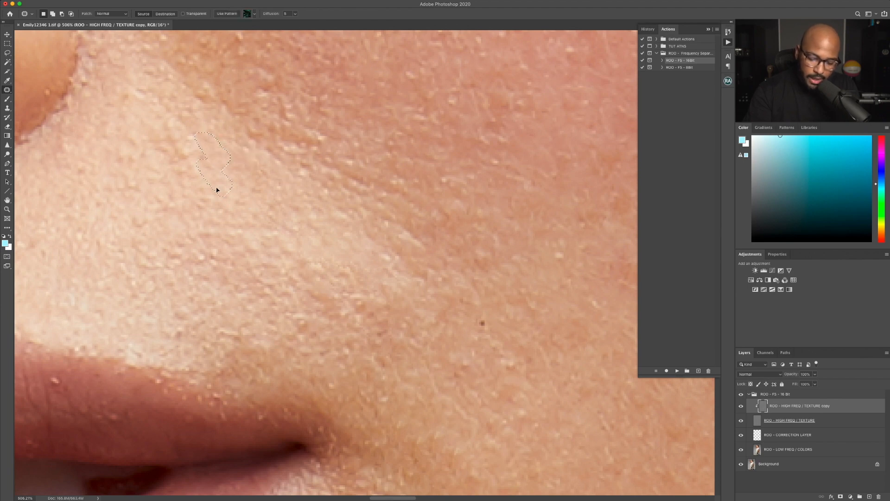
key("super+d")
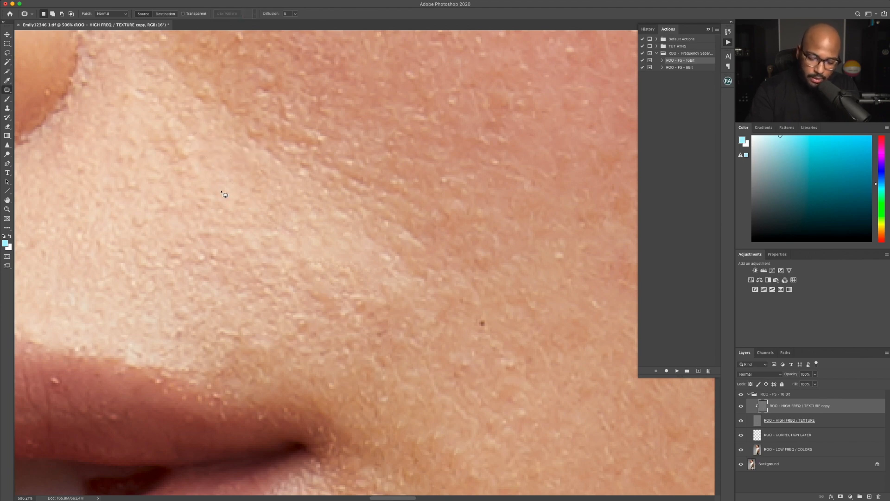
Patch the small lines and bumps at the upper end of the smile line beside the nostril
mouse_move(169, 114)
left_mouse_down()
mouse_move(151, 130)
mouse_move(147, 93)
mouse_move(196, 148)
mouse_move(170, 116)
left_mouse_up()
key("super+d")
key("super+d")
left_click_drag(179, 139, 222, 187)
key("super+d")
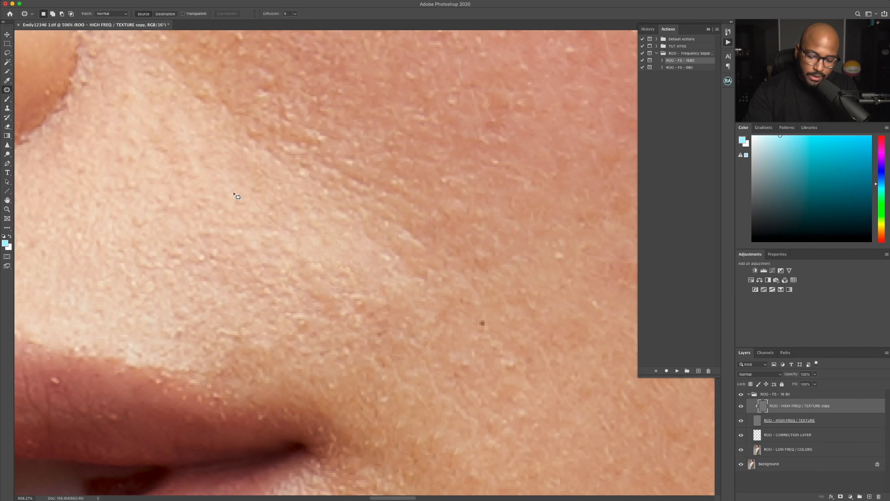
mouse_move(173, 113)
left_mouse_down()
mouse_move(184, 118)
mouse_move(174, 113)
left_mouse_up()
key("super+d")
mouse_move(174, 122)
left_mouse_down()
mouse_move(206, 132)
mouse_move(177, 133)
left_mouse_up()
left_click_drag(163, 143, 146, 111)
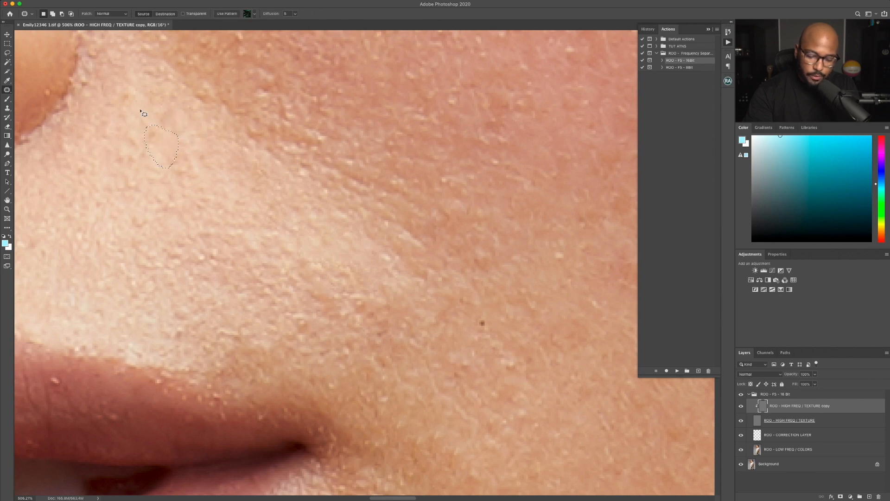
key("super+d")
left_click_drag(188, 149, 212, 165)
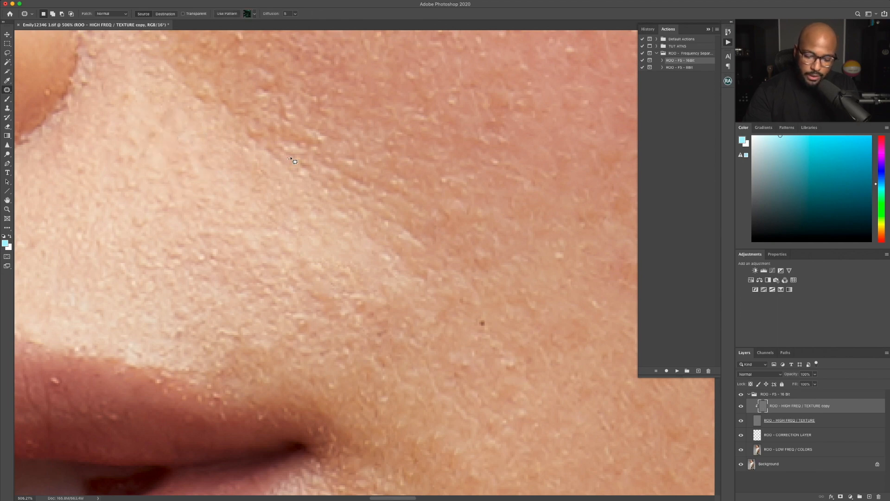
Try to patch the rough cheek texture along the upper smile line with skin from above the lip, and undo it
mouse_move(273, 132)
left_mouse_down()
mouse_move(244, 141)
mouse_move(274, 132)
mouse_move(105, 291)
left_mouse_up()
key("super+d")
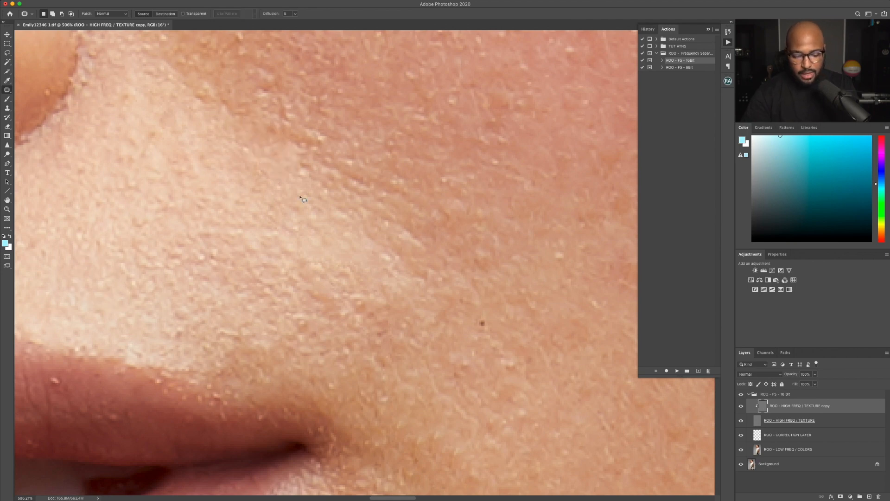
key("super+z")
key("super+z")
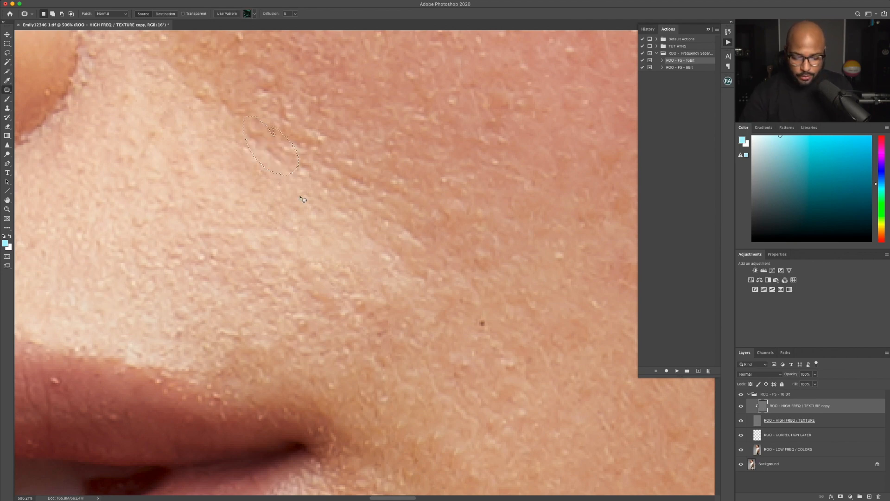
key("super+d")
Patch the small bumps on the skin between the eyebrows with smoother texture from just above
scroll(479, 250, "down", 10)
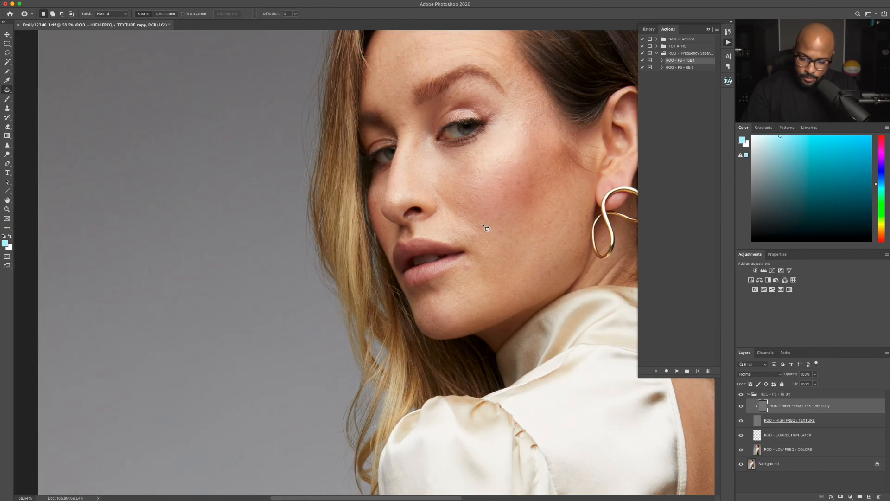
scroll(495, 88, "up", 6)
scroll(364, 266, "up", 4)
scroll(362, 270, "down", 5)
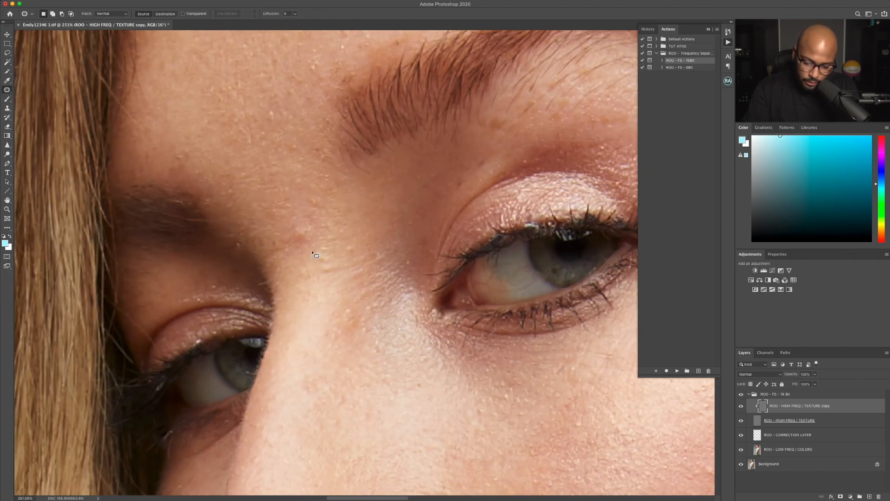
mouse_move(320, 195)
left_mouse_down()
mouse_move(327, 207)
mouse_move(321, 196)
left_mouse_up()
left_click_drag(320, 206, 305, 177)
key("super+d")
Patch the raised blemish at the top of the nose bridge with clean skin from between the eyebrows
mouse_move(288, 246)
left_mouse_down()
mouse_move(309, 252)
mouse_move(289, 234)
left_mouse_up()
mouse_move(303, 237)
left_mouse_down()
mouse_move(299, 215)
mouse_move(279, 204)
mouse_move(282, 214)
left_mouse_up()
key("super+d")
key("super+d")
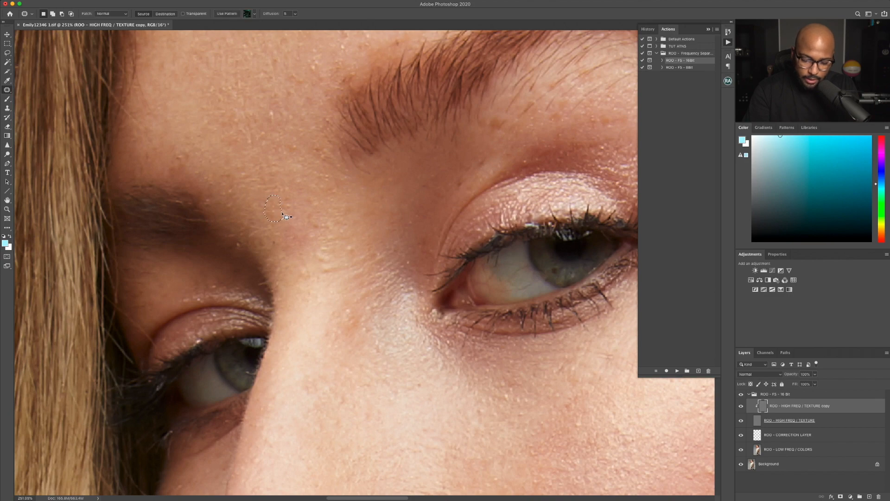
key("super+d")
Patch the bumps above the inner end of the eyebrow and the uneven texture across the forehead
scroll(246, 167, "up", 5)
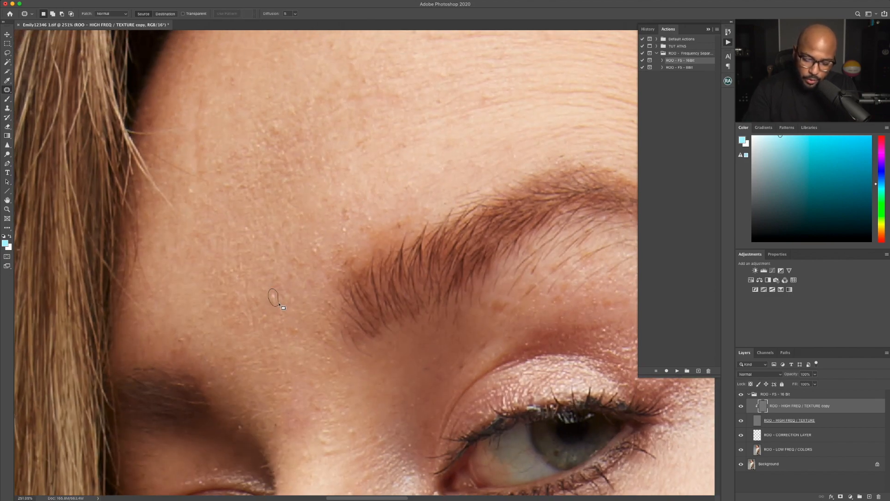
mouse_move(350, 208)
left_mouse_down()
mouse_move(343, 239)
mouse_move(331, 197)
mouse_move(324, 224)
mouse_move(337, 234)
mouse_move(323, 254)
mouse_move(334, 235)
left_mouse_up()
mouse_move(187, 185)
left_mouse_down()
mouse_move(184, 205)
mouse_move(200, 139)
left_mouse_up()
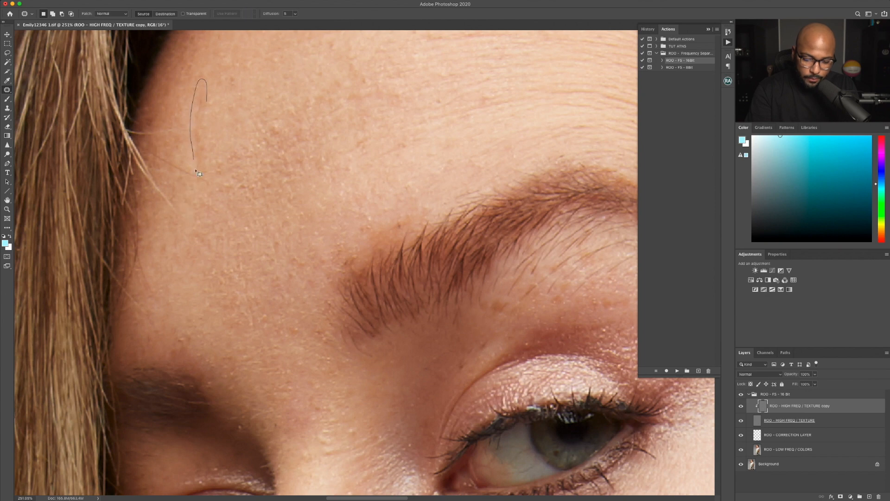
key("ctrl+d")
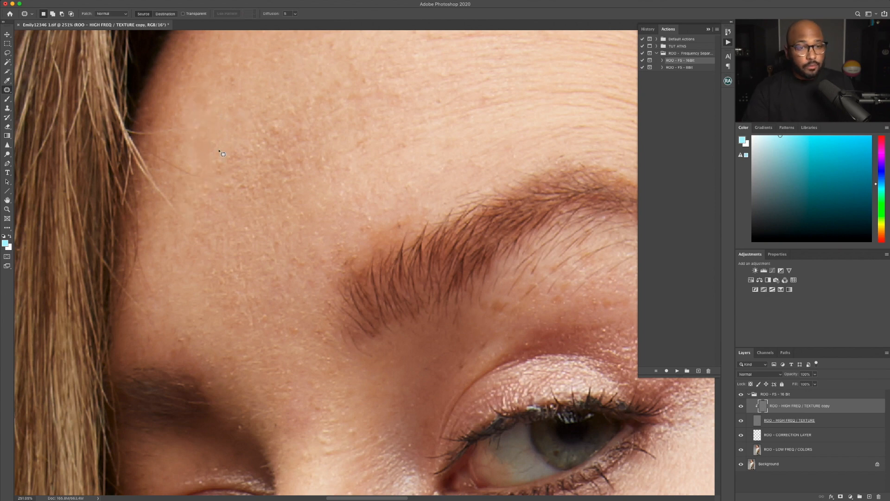
mouse_move(407, 142)
left_mouse_down()
mouse_move(424, 154)
mouse_move(417, 167)
left_mouse_up()
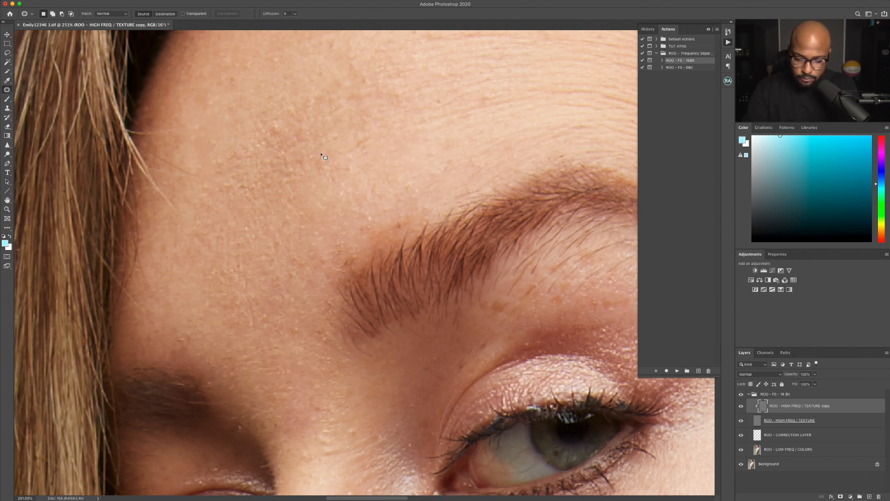
Examine the forehead, hairline, temple and cheek at several magnifications for remaining texture flaws
scroll(378, 169, "down", 5)
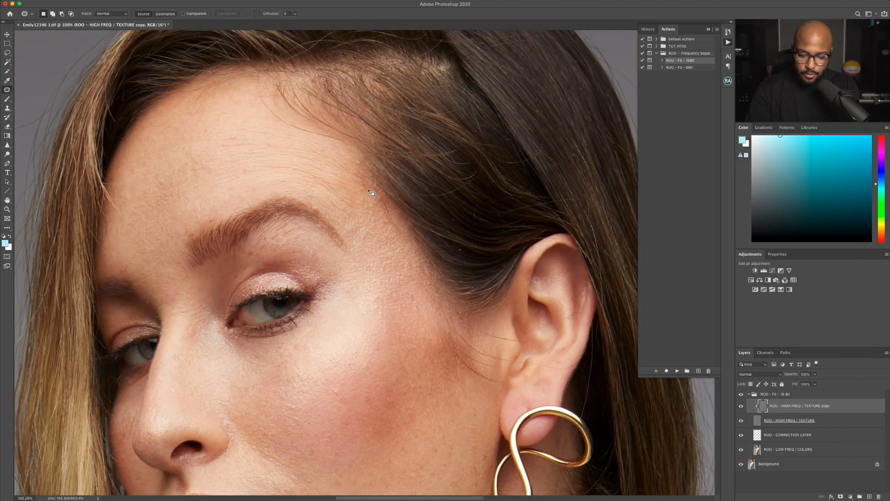
scroll(372, 192, "up", 4)
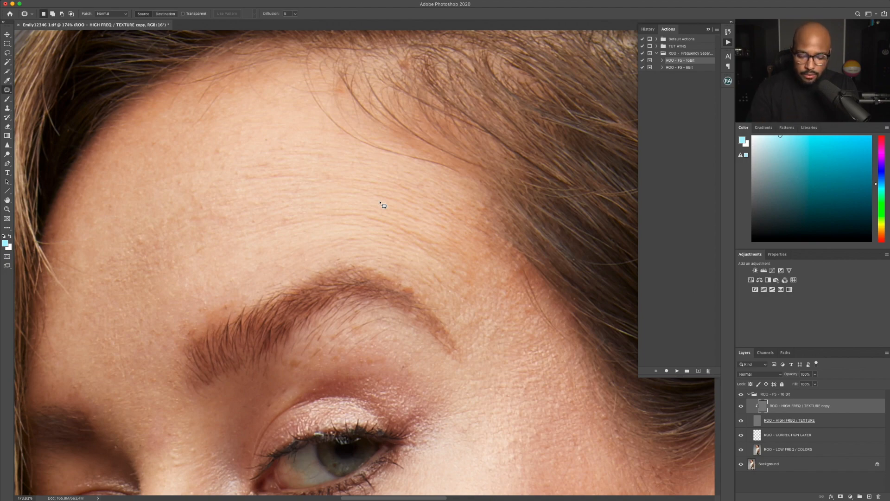
scroll(459, 242, "down", 3)
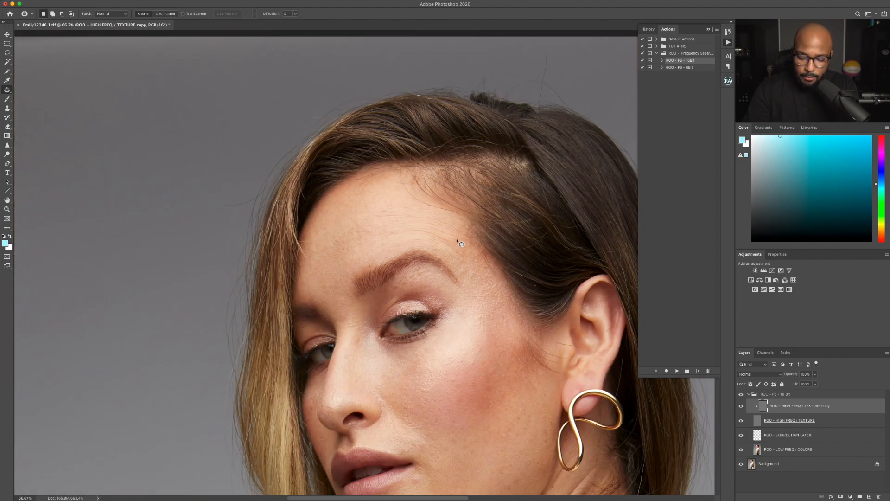
scroll(459, 242, "up", 3)
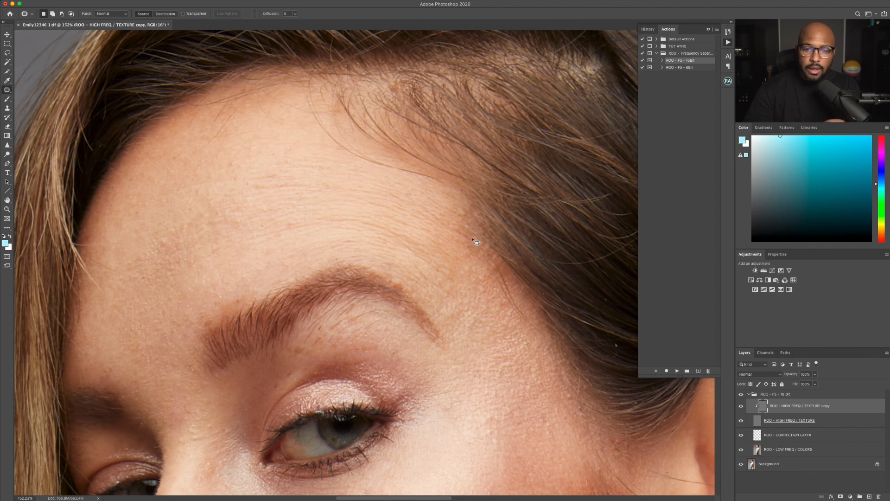
scroll(453, 233, "down", 2)
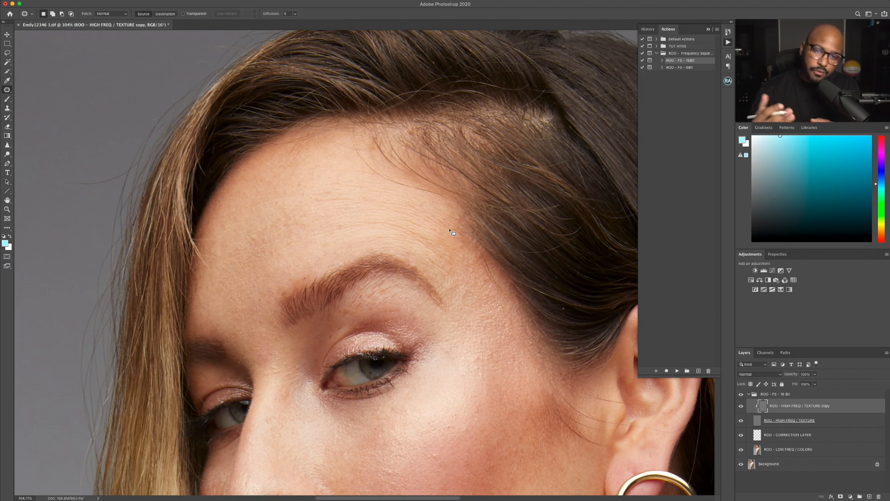
scroll(464, 259, "down", 3)
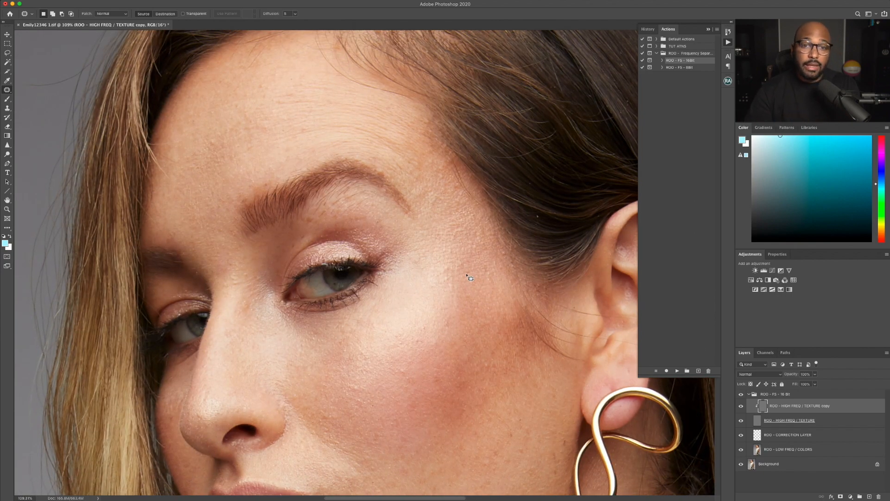
scroll(467, 274, "down", 5)
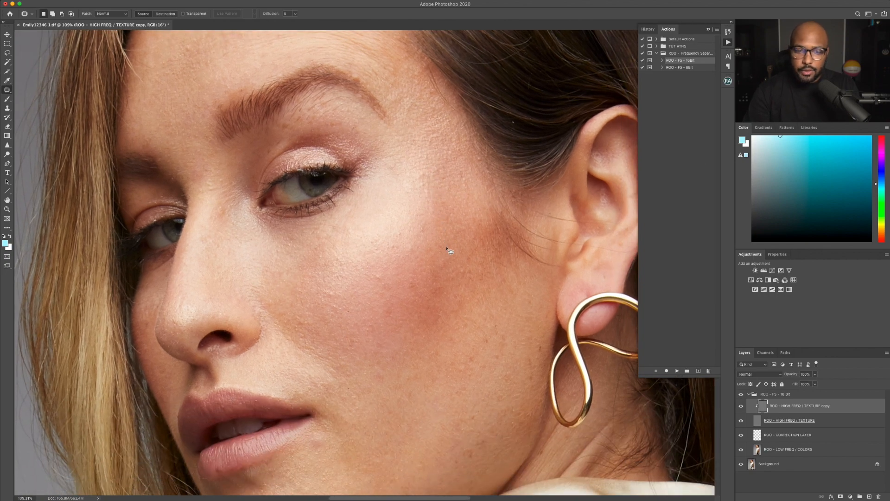
scroll(449, 250, "up", 4)
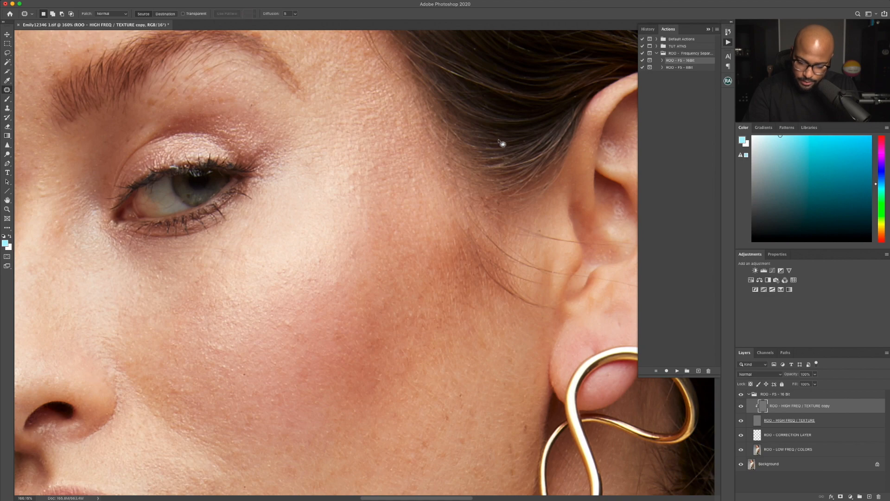
scroll(506, 83, "down", 5)
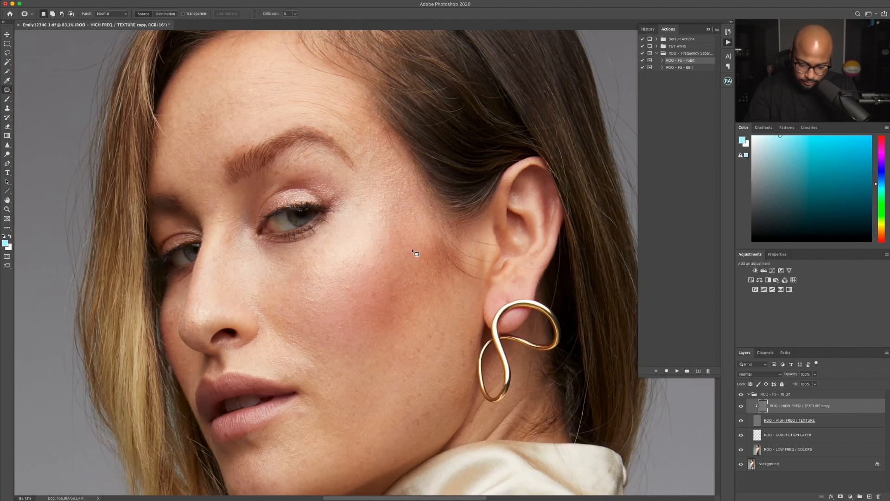
Examine the bare back down to the tied waist and then the whole portrait for remaining texture flaws
scroll(427, 278, "down", 5)
scroll(428, 279, "down", 5)
scroll(419, 238, "down", 5)
scroll(391, 294, "up", 5)
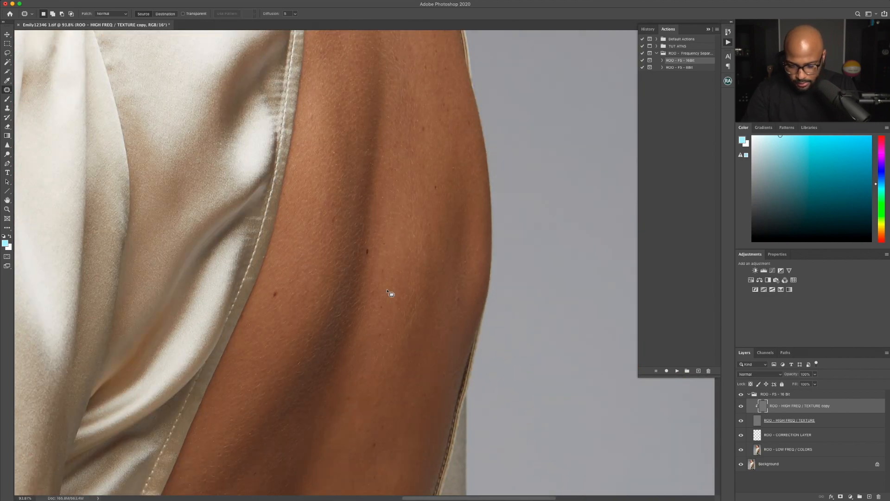
scroll(477, 217, "down", 5)
scroll(479, 219, "down", 3)
scroll(428, 214, "up", 8)
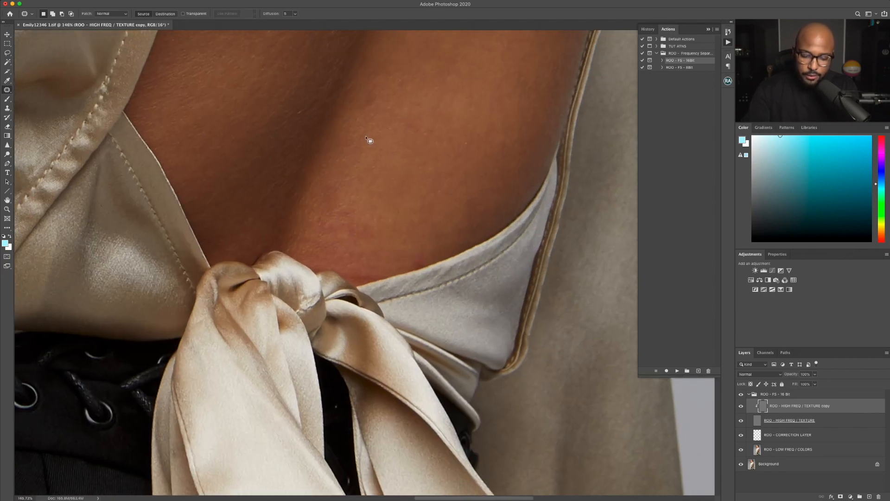
scroll(460, 200, "down", 8)
scroll(457, 198, "up", 10)
scroll(410, 232, "up", 5)
scroll(420, 195, "down", 3)
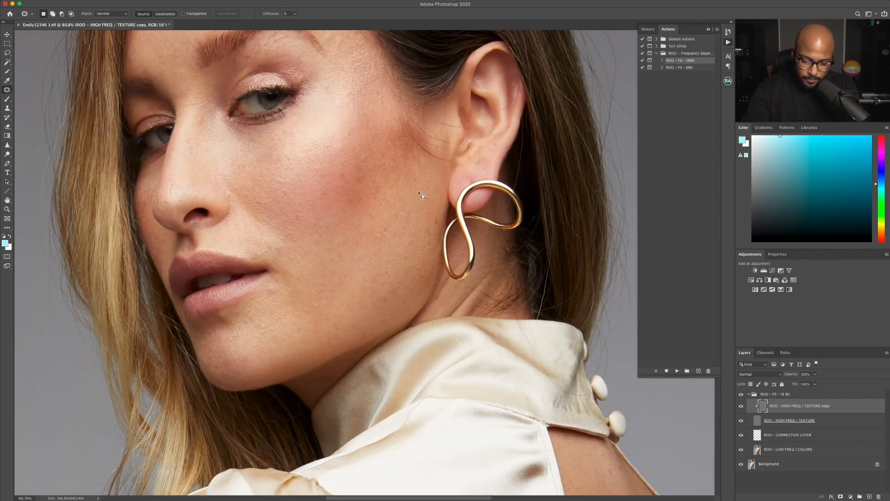
scroll(419, 227, "down", 4)
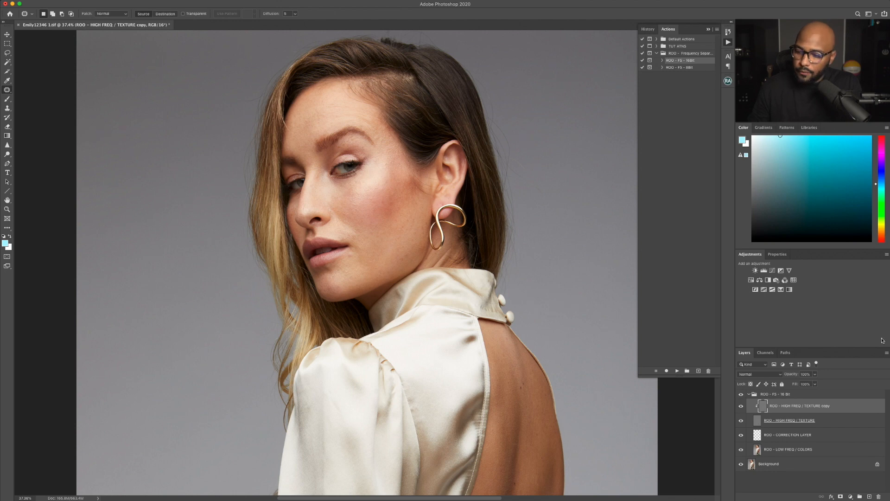
Select the ROO - CORRECTION LAYER and set the Brush tool's flow to 2%
left_click(819, 439)
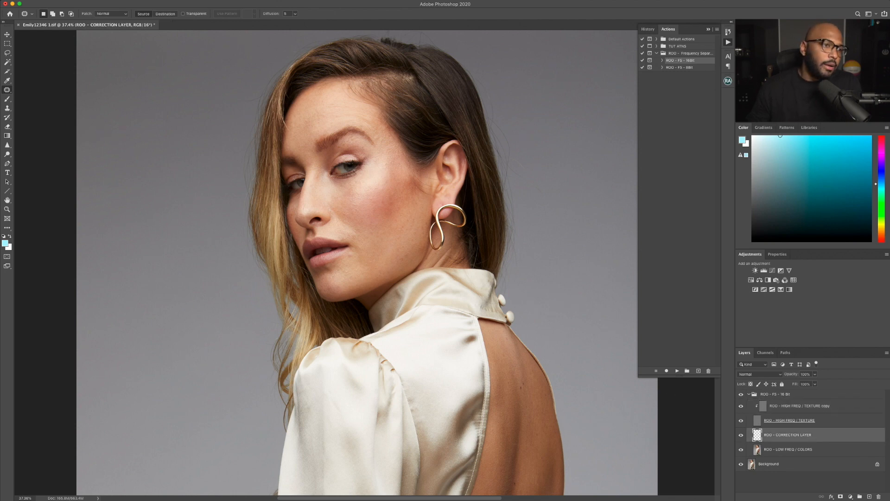
left_click(7, 98)
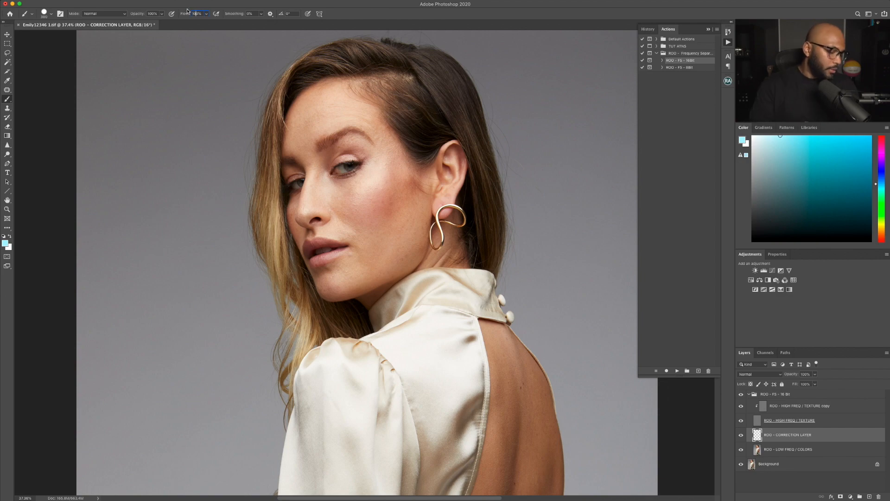
type("2")
key("Return")
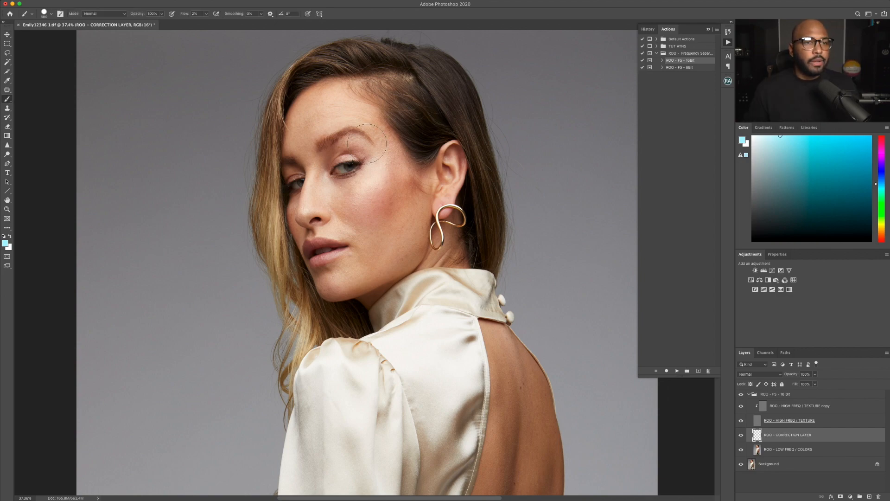
Reduce the brush to a small size suited to correcting colour on the cheek
scroll(473, 256, "up", 5)
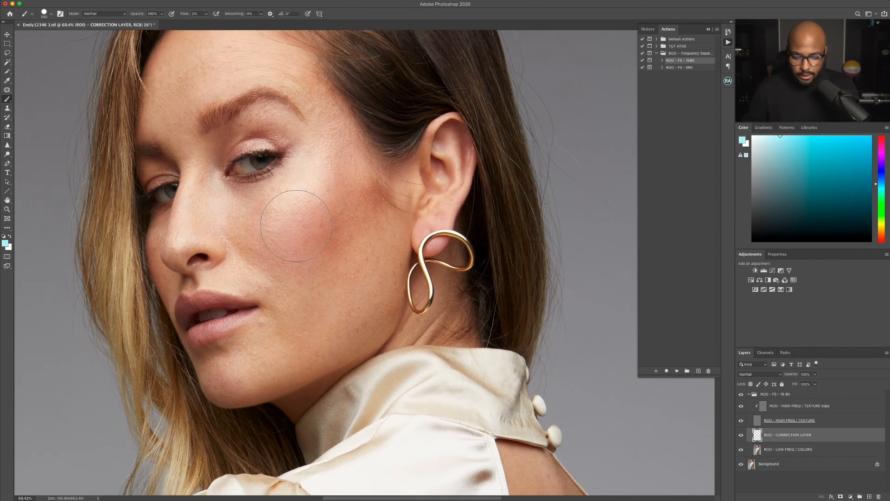
key("bracketleft")
key("bracketleft")
key("bracketleft")
key("bracketleft")
key("bracketleft")
key("bracketleft")
key("bracketleft")
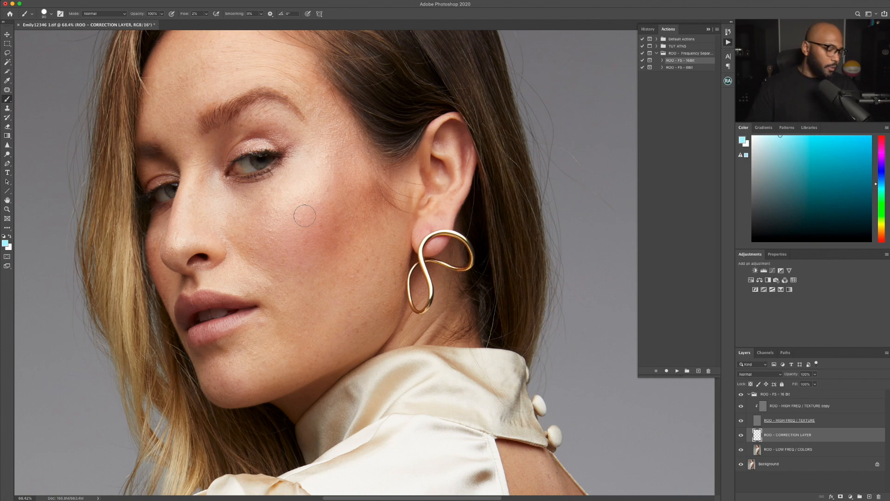
Even out the colour of the outer cheek and temple near the ear by painting with skin tones sampled nearby
left_click_drag(376, 212, 413, 208)
left_click_drag(391, 166, 422, 172)
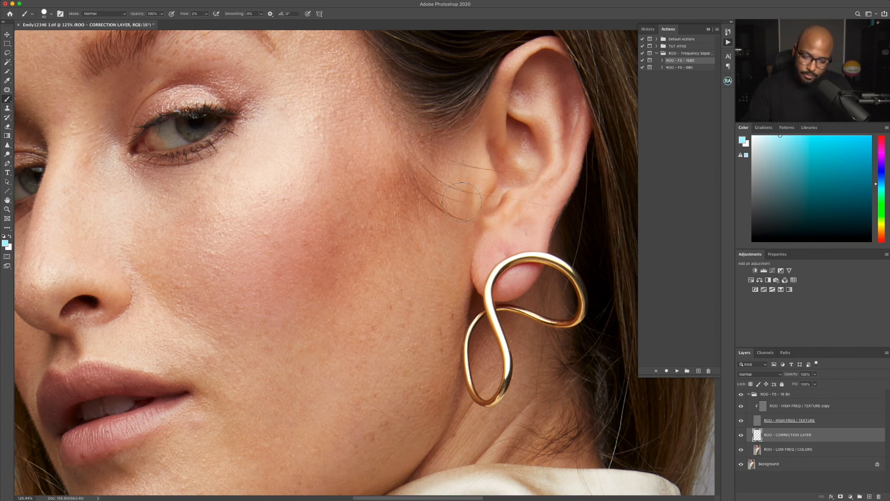
left_click(370, 125, "alt")
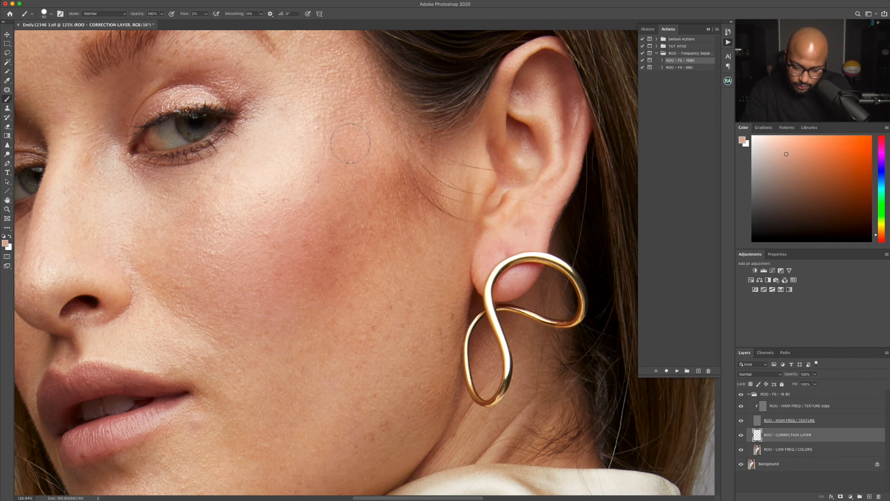
left_click(364, 90, "alt")
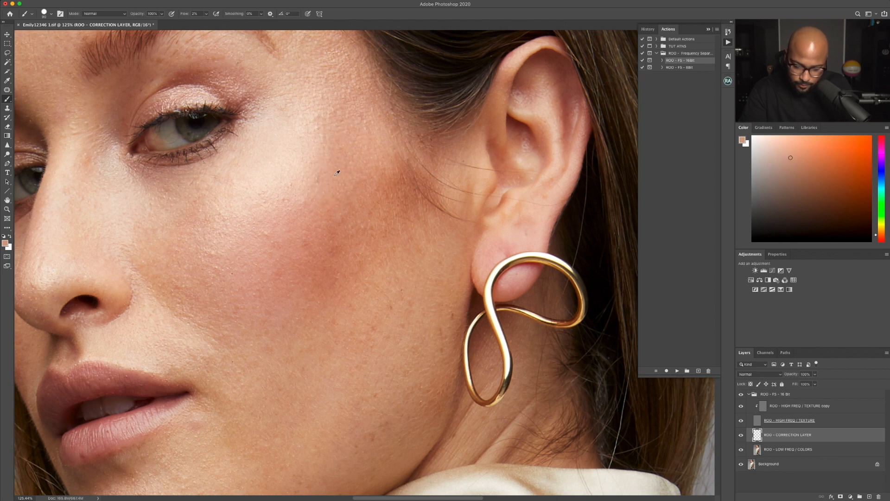
left_click(310, 235, "alt")
left_click(346, 307, "alt")
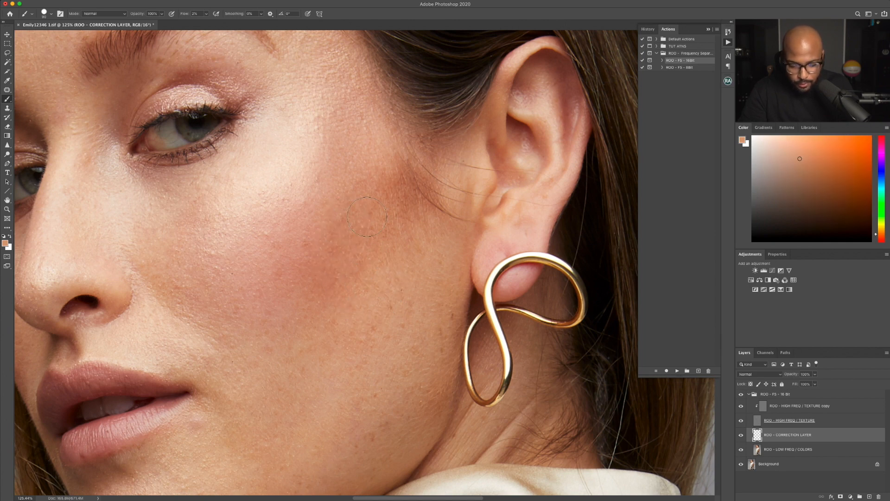
left_click(423, 241, "alt")
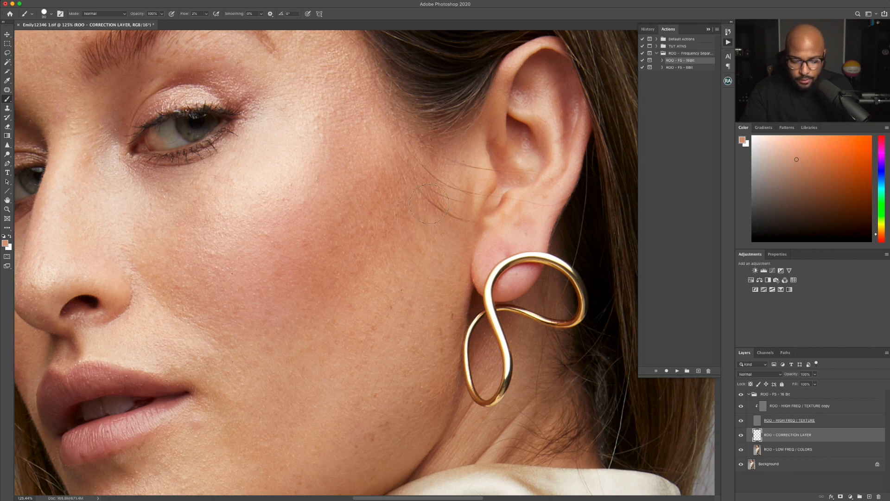
left_click(393, 226, "alt")
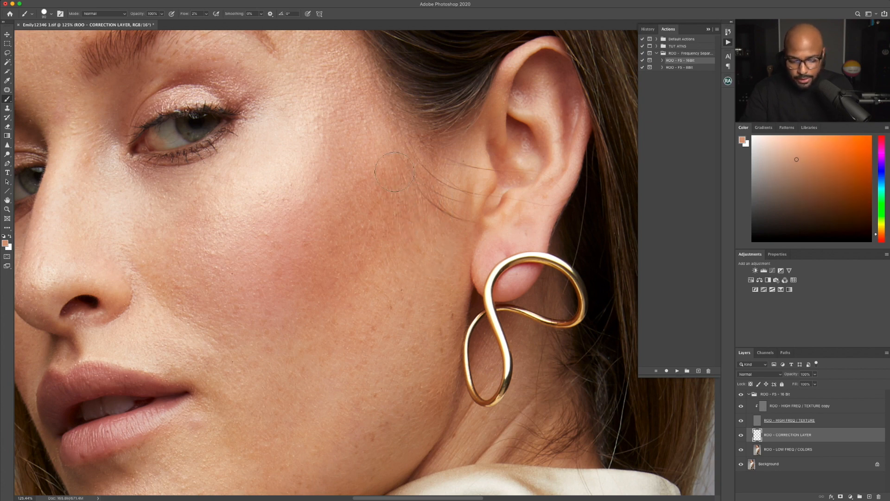
Reduce the brush size and paint sampled skin tones over the pink spot beside the corner of the mouth
scroll(428, 197, "down", 5)
scroll(384, 226, "up", 3)
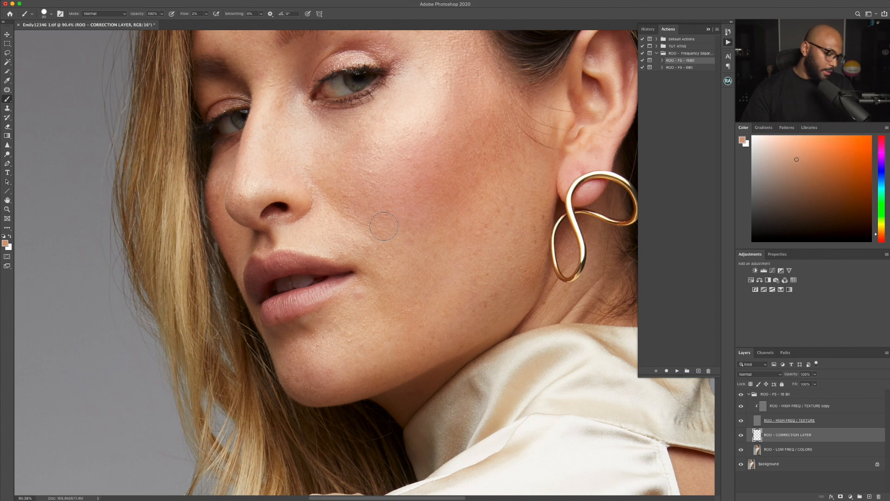
key("bracketleft")
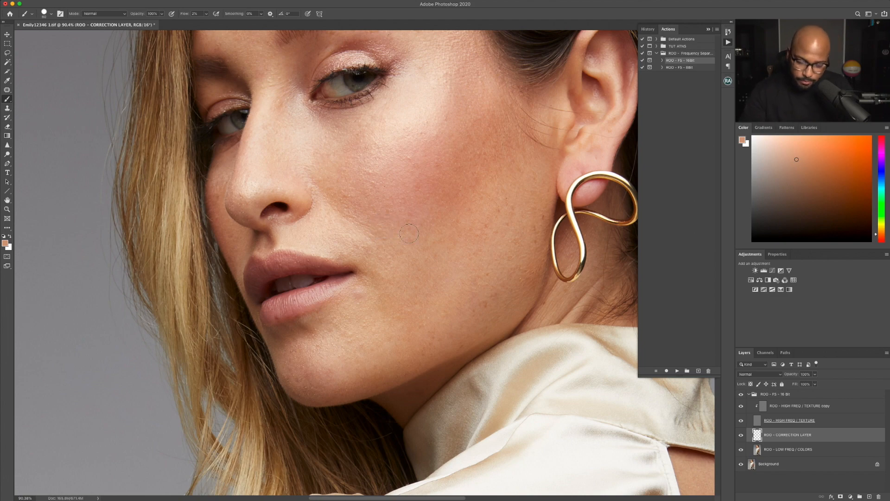
scroll(409, 233, "up", 3)
scroll(435, 203, "down", 2)
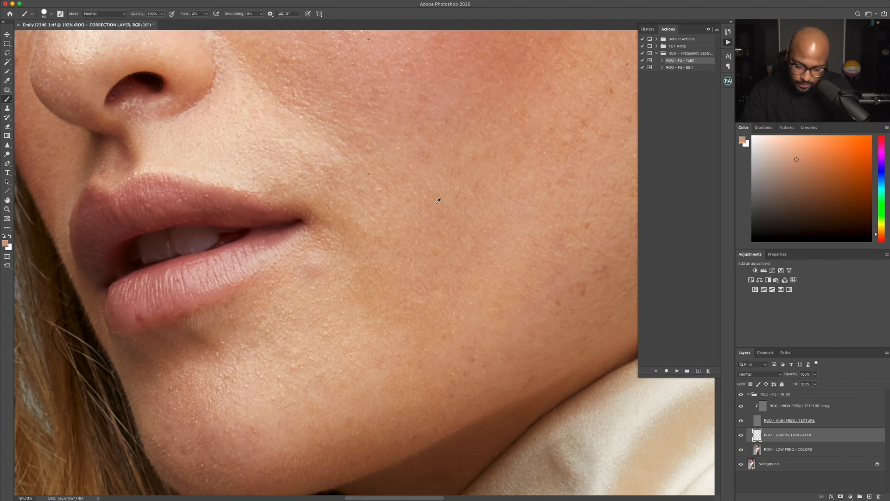
left_click(438, 201, "alt")
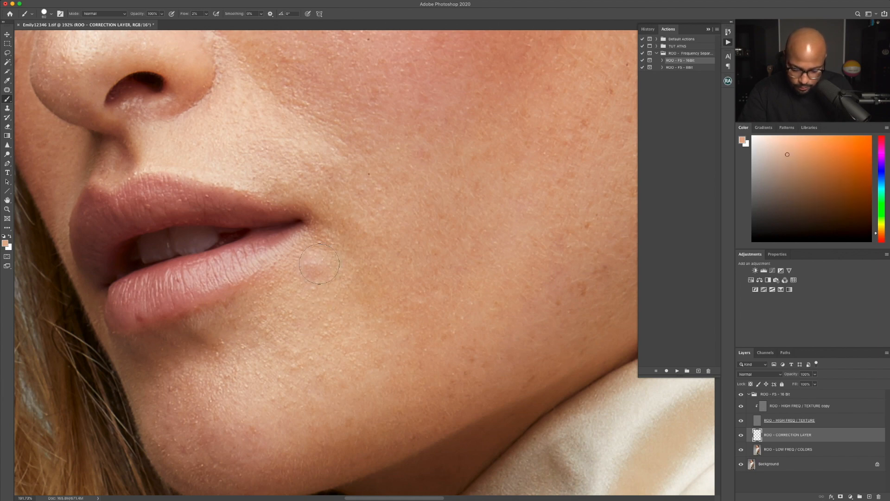
left_click(324, 310, "alt")
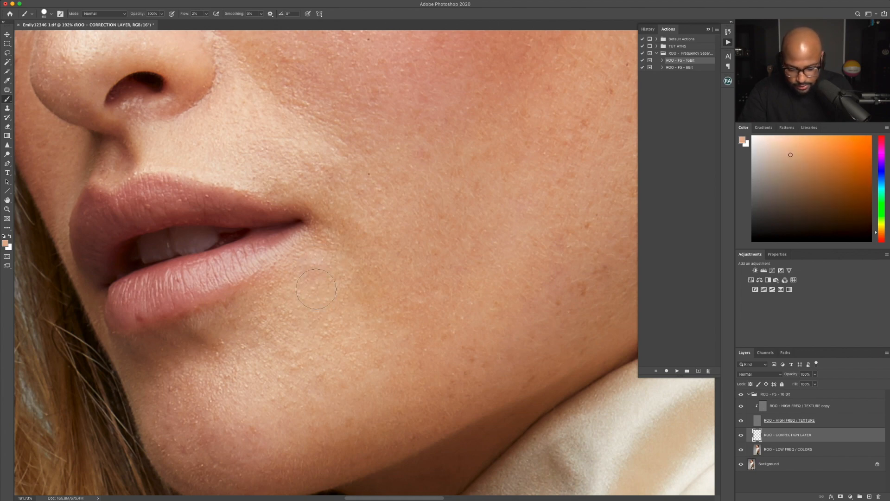
left_click(332, 274, "alt")
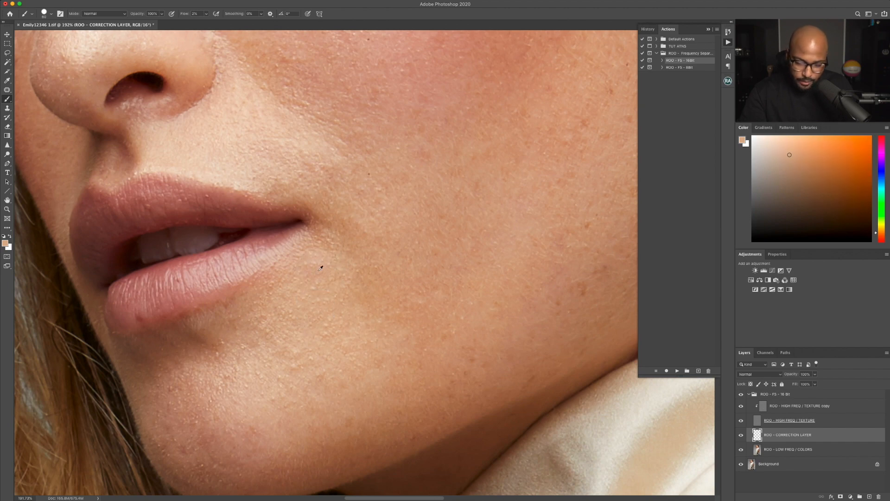
left_click(319, 269, "alt")
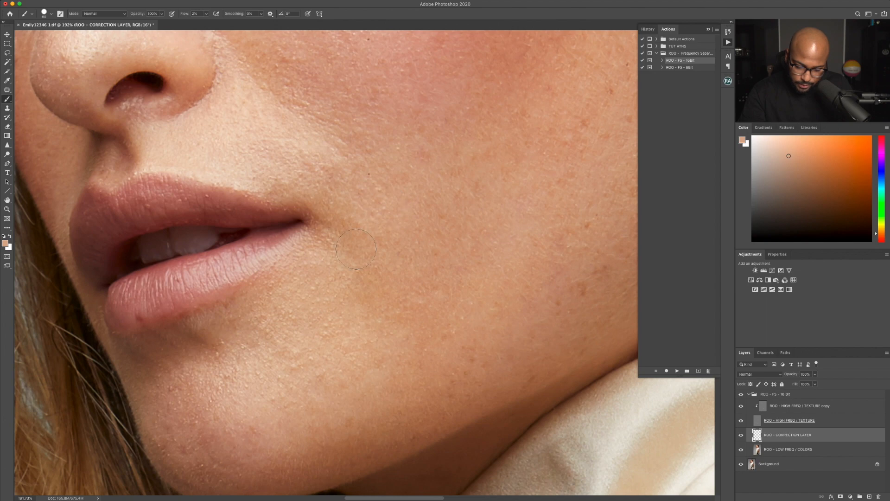
Blend the uneven colour on the lower cheek between the mouth corner and jaw with repeatedly sampled skin tones
left_click(338, 312, "alt")
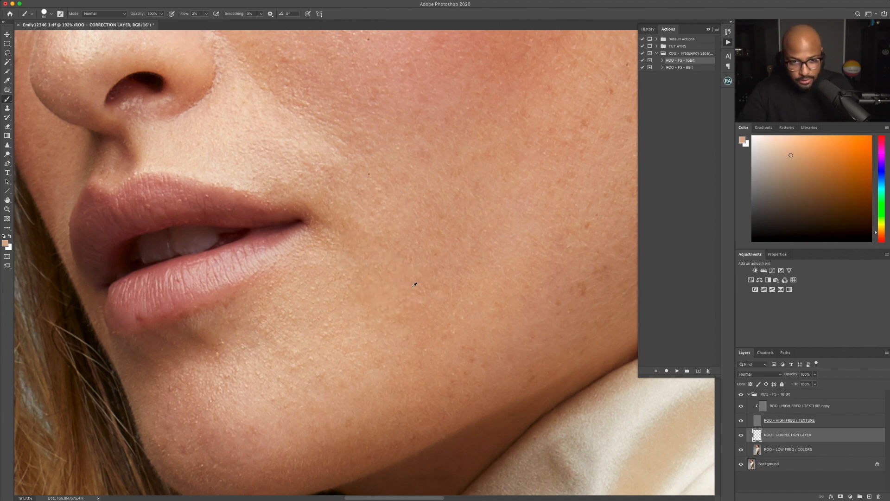
left_click(413, 287, "alt")
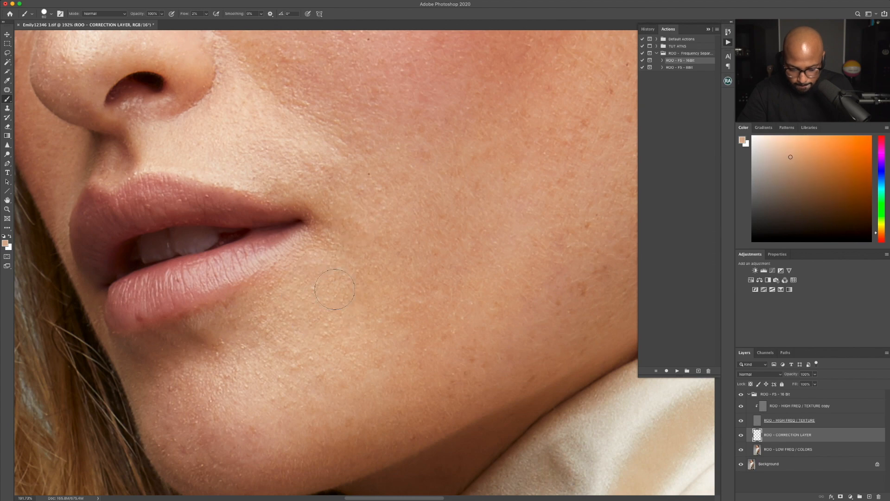
left_click(334, 289, "alt")
left_click(355, 292, "alt")
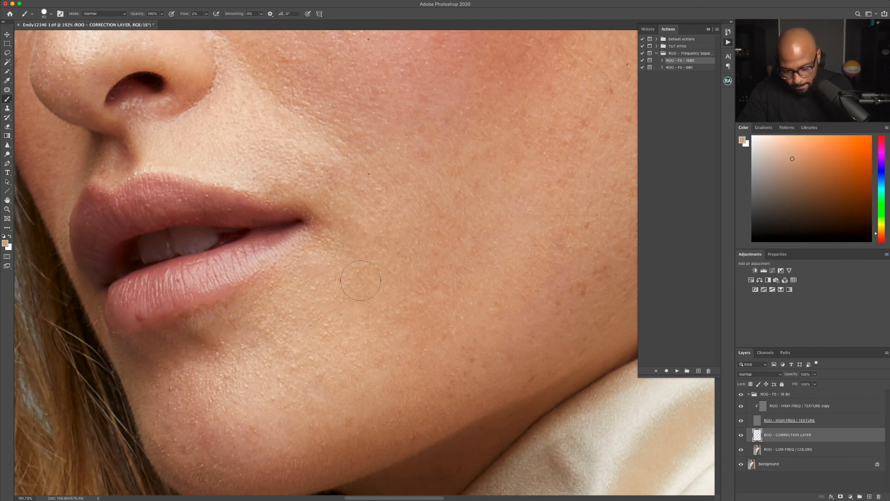
left_click(360, 315, "alt")
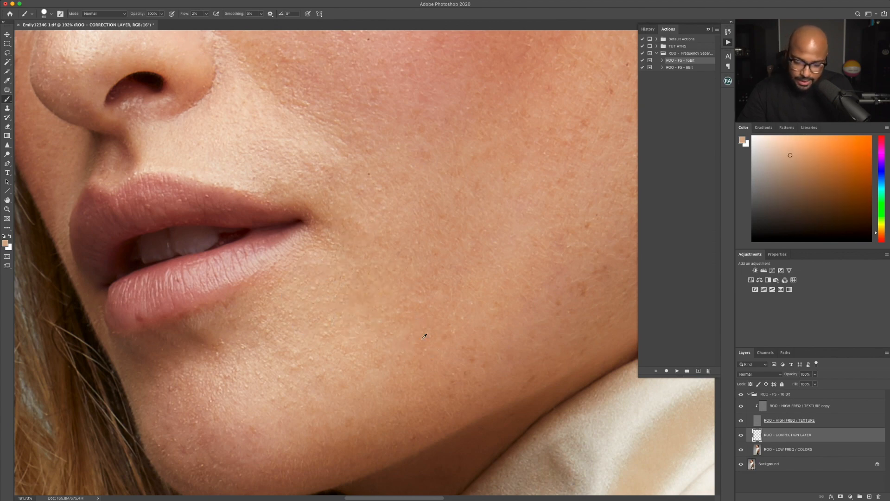
Soften the darker colour of the smile line above the mouth corner with lighter sampled skin tones
left_click(390, 212, "alt")
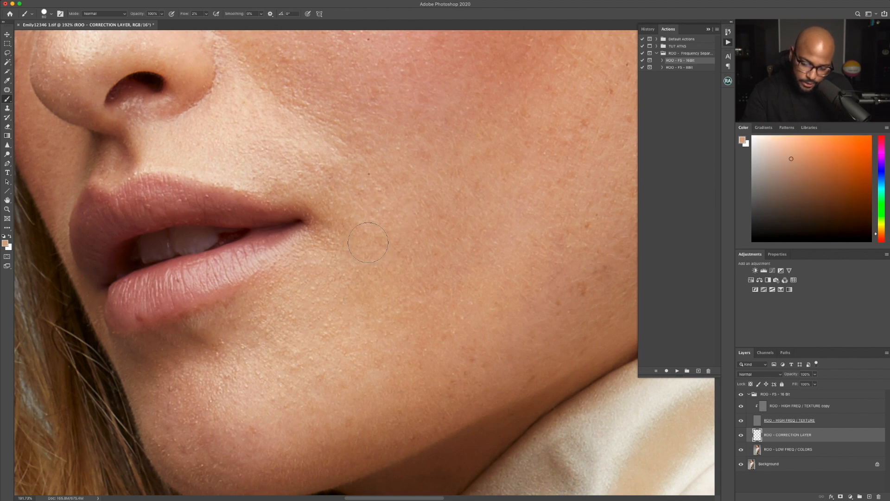
left_click(377, 197, "alt")
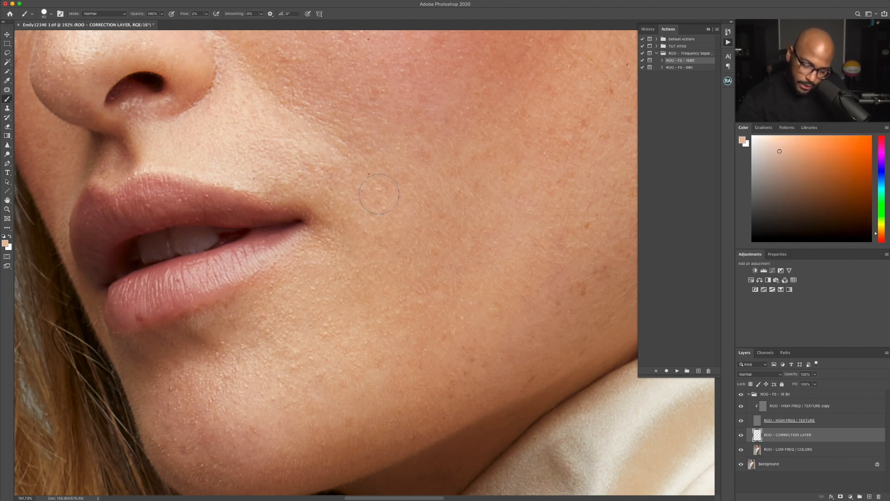
left_click(358, 204, "alt")
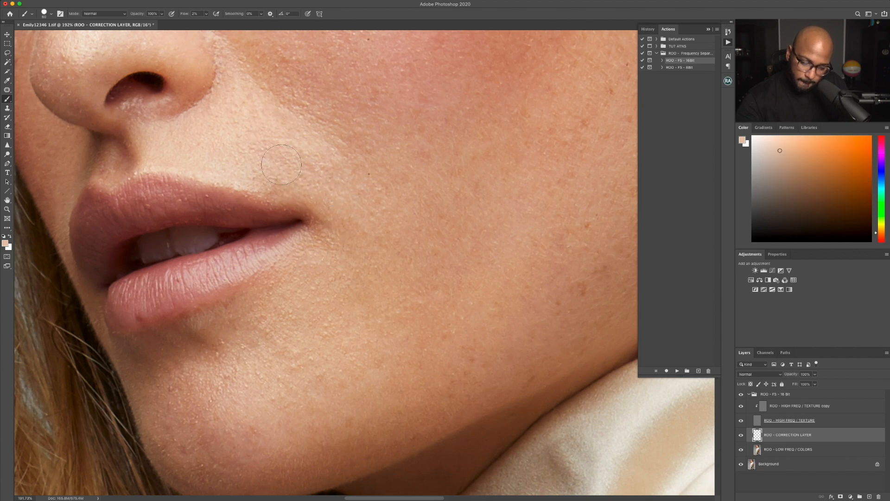
Fit the whole portrait in view and compare it with the ROO - CORRECTION LAYER hidden and shown
key("super+0")
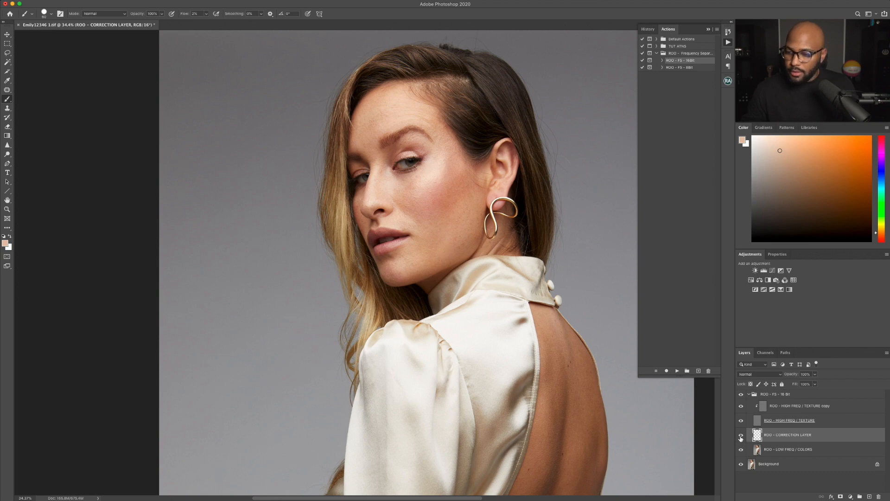
left_click(741, 437)
left_click(741, 437)
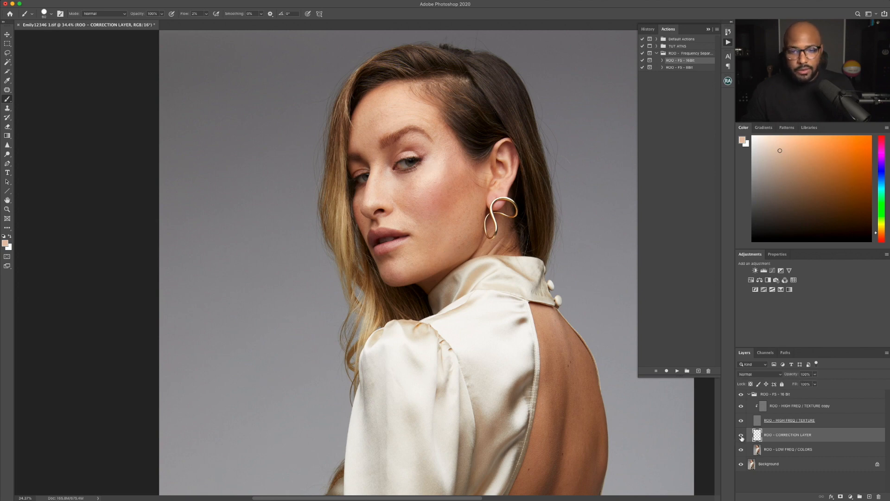
left_click(741, 437)
left_click(741, 436)
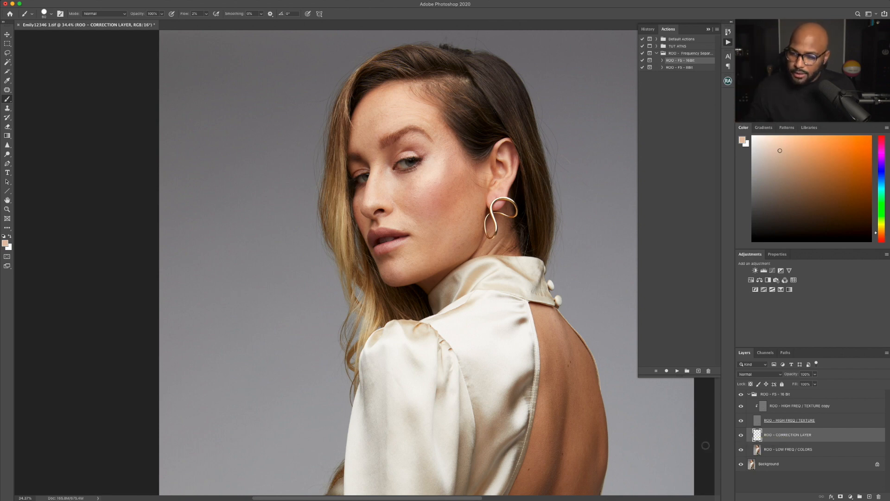
left_click(741, 436)
left_click(741, 436)
left_click(741, 436)
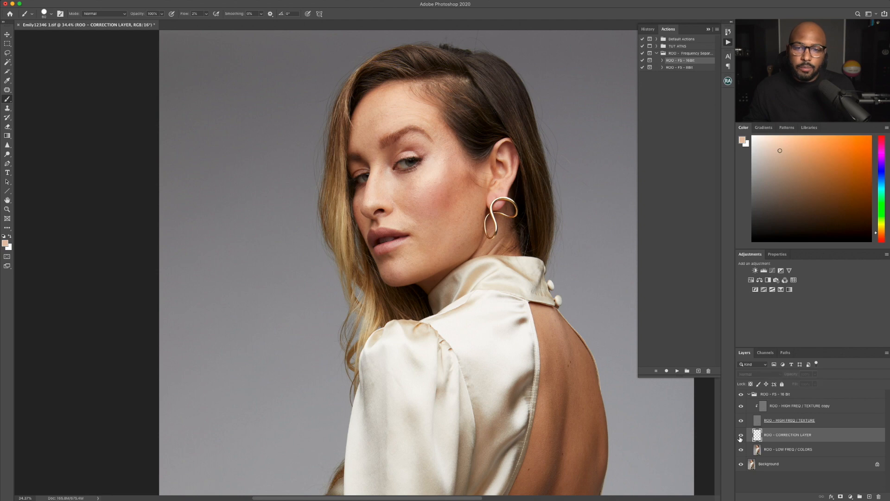
left_click(741, 436)
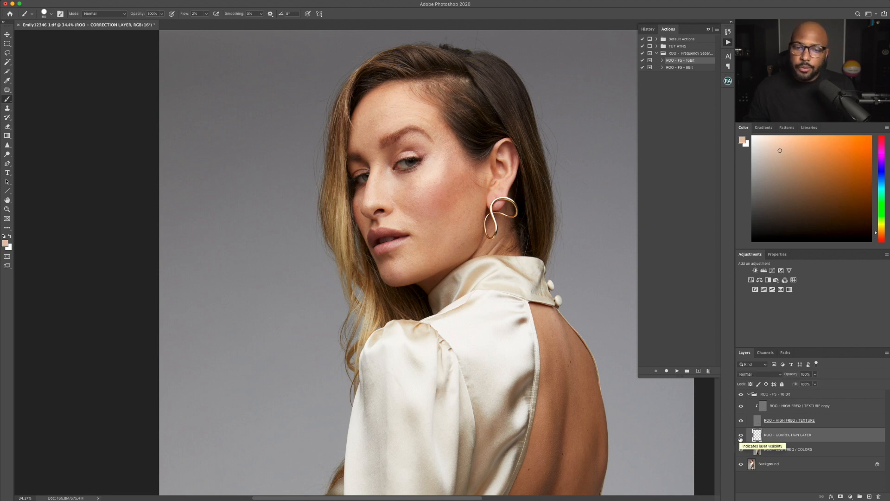
left_click(742, 436)
left_click(741, 436)
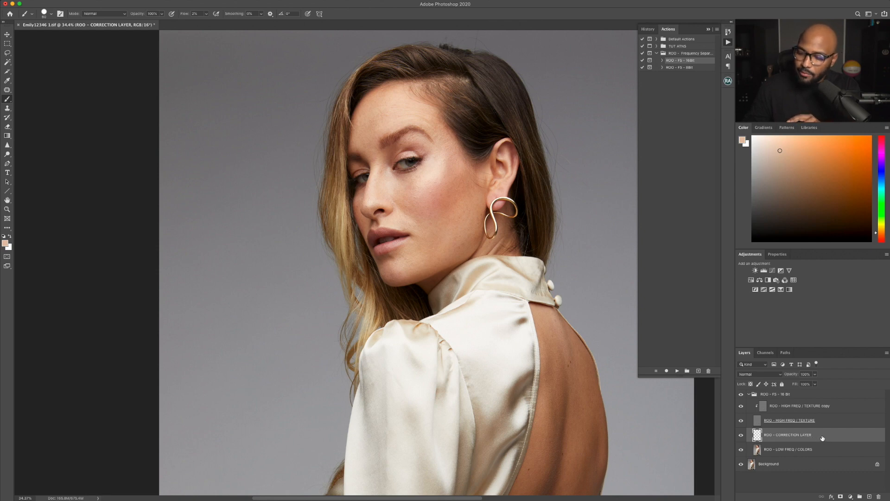
Add a new layer above the ROO - CORRECTION LAYER and sample a skin tone at the temple for painting
left_click(869, 497)
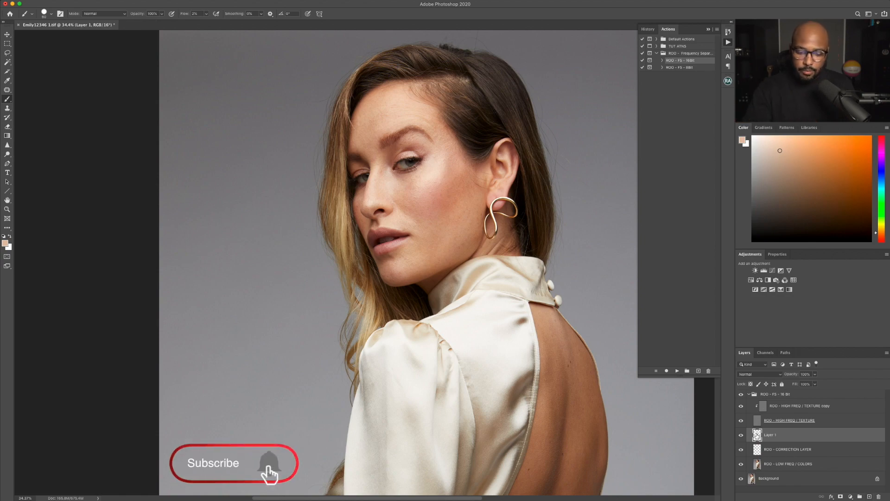
scroll(481, 171, "up", 3)
scroll(480, 170, "up", 3)
scroll(496, 251, "up", 1)
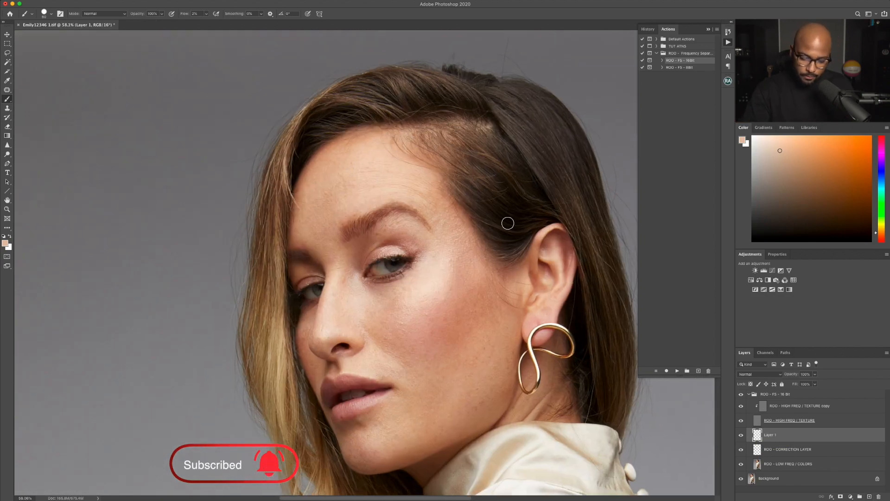
scroll(496, 250, "up", 6)
left_click(494, 236, "alt")
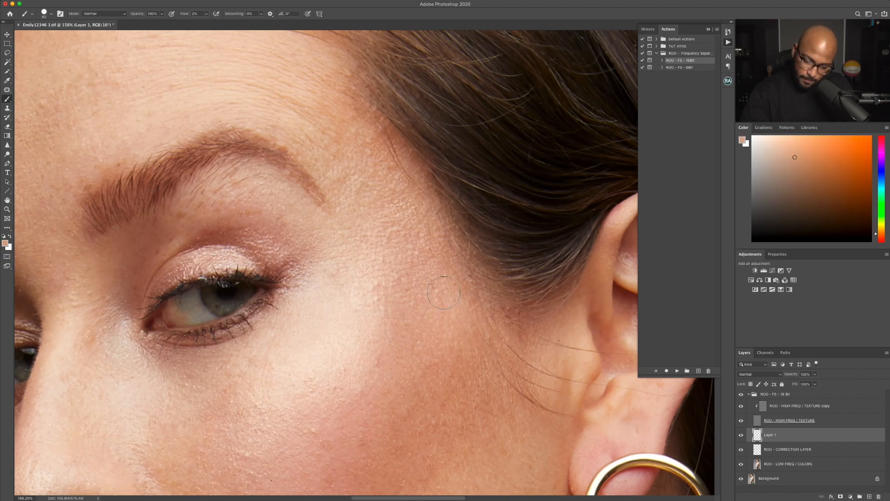
Enlarge the brush and even out the temple between the eyebrow and hairline with sampled skin tones
scroll(493, 256, "up", 1)
left_click(385, 165, "alt")
key("]")
left_click_drag(385, 164, 394, 119)
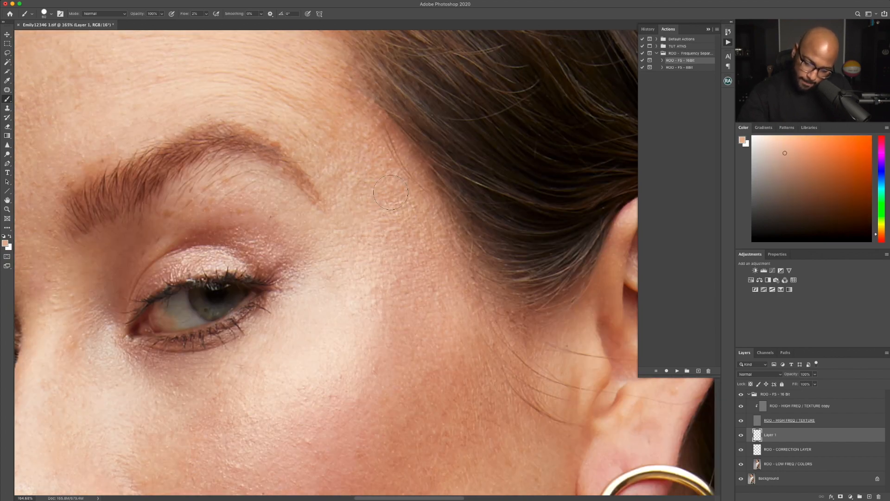
key("]")
left_click(400, 253, "alt")
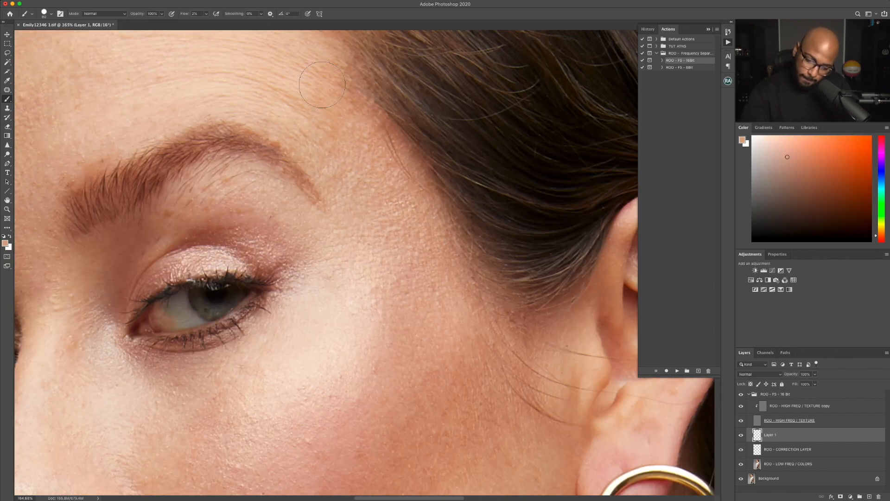
left_click(354, 171, "alt")
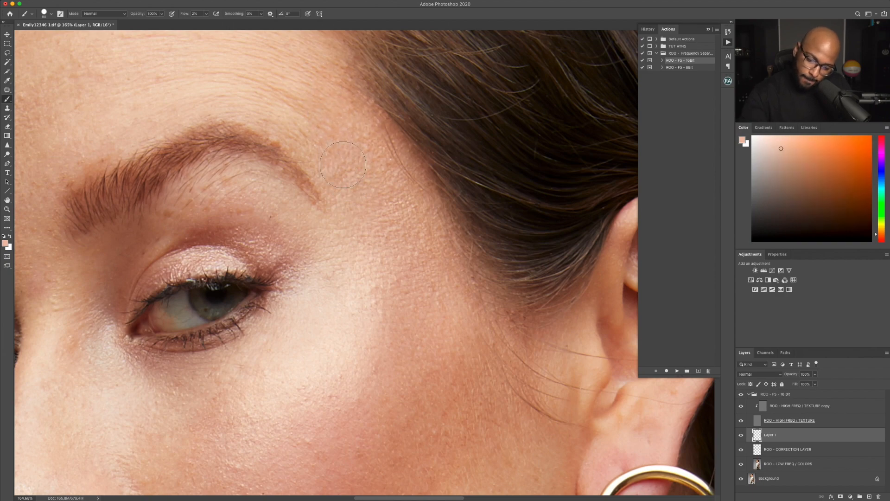
Sample skin tones above and beside the eyebrow to blend the colour of the forehead and upper temple
scroll(490, 221, "down", 5)
scroll(403, 148, "up", 5)
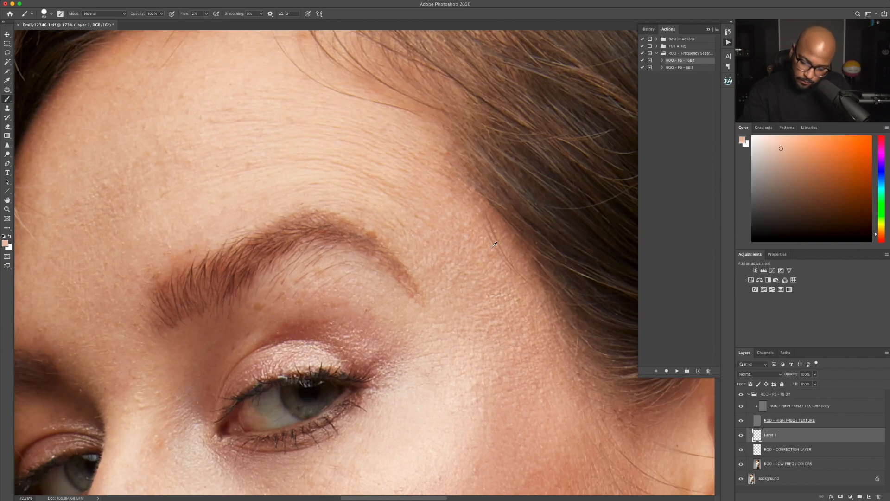
left_click(364, 168, "alt")
left_click(478, 284, "alt")
Sample nearby skin tones and paint them over the under-eye area beside the nose and along the upper cheek
scroll(510, 209, "down", 5)
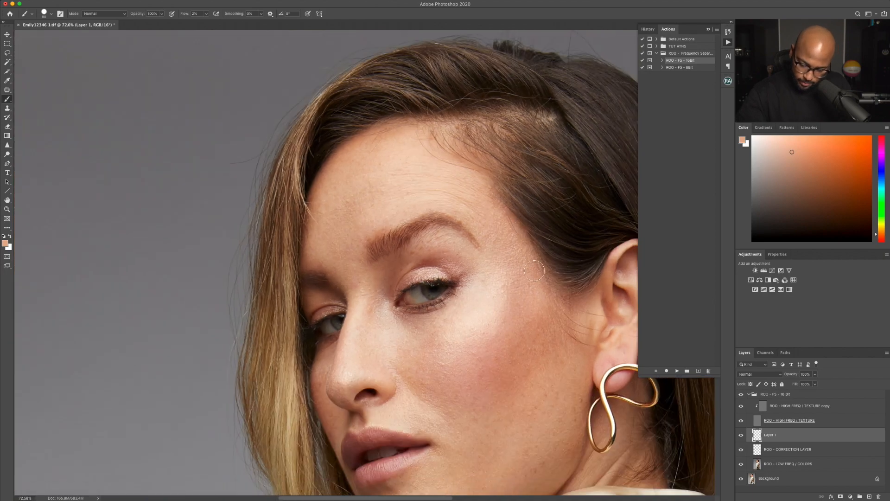
scroll(506, 260, "up", 4)
left_click(328, 185, "alt")
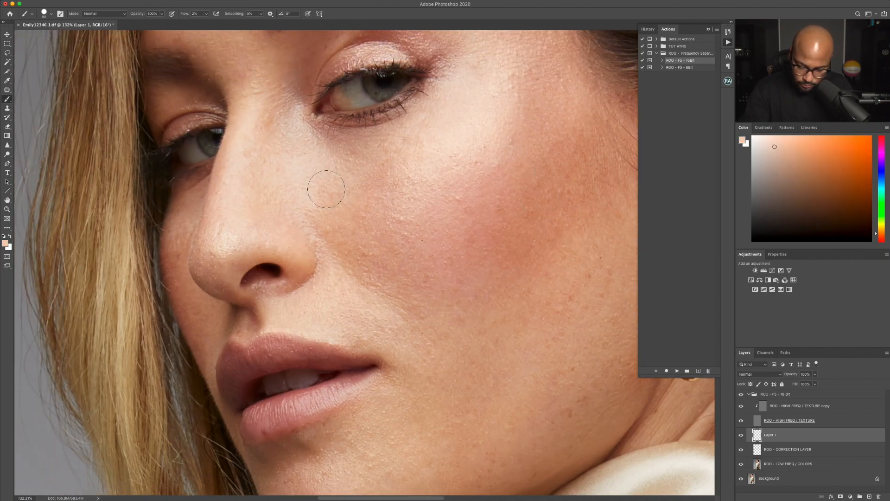
left_click(384, 212, "alt")
left_click(391, 187, "alt")
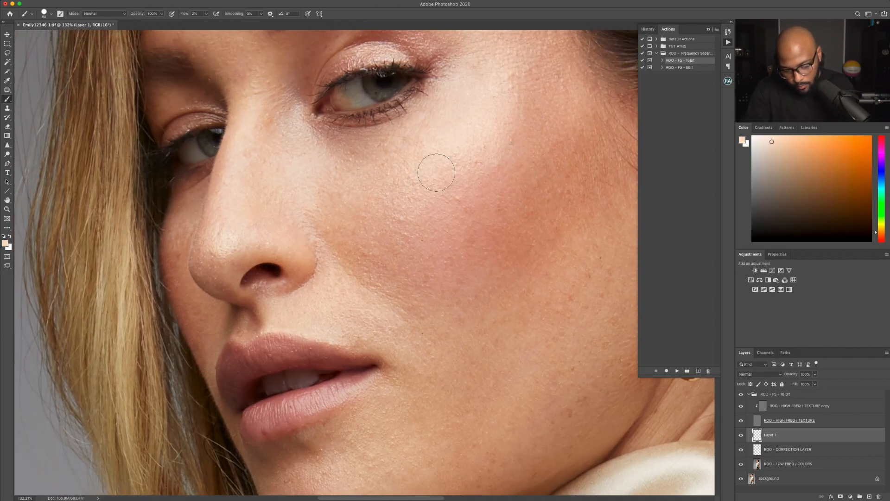
left_click(437, 172, "alt")
left_click_drag(324, 151, 424, 126)
left_click(344, 187, "alt")
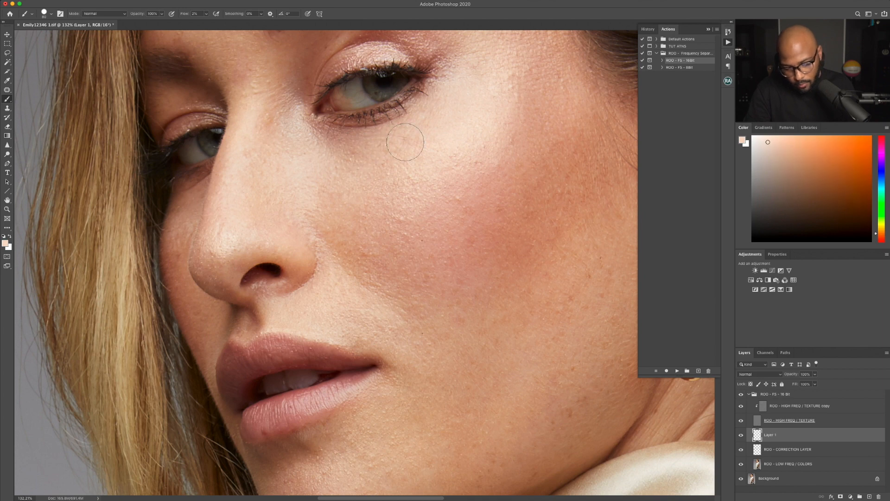
left_click(399, 146, "alt")
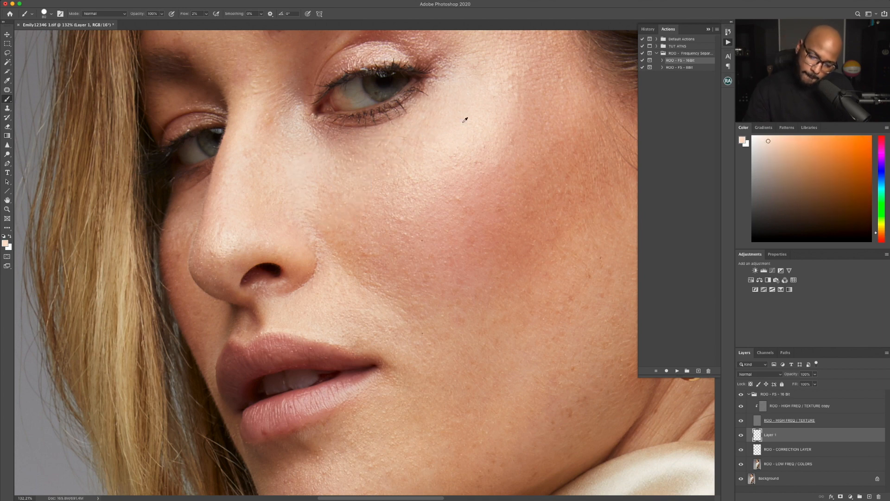
Blend the cheekbone and the cheek beside the nostril with skin tones sampled around them
left_click(525, 90, "alt")
scroll(518, 151, "up", 1)
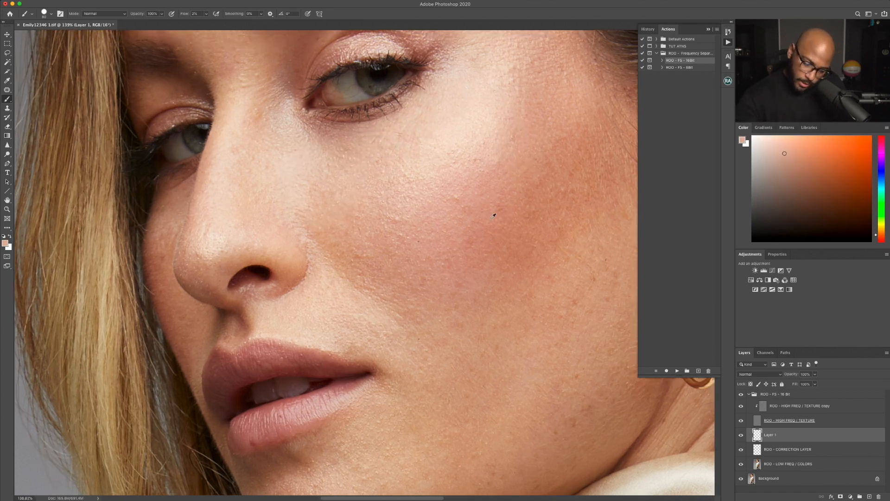
left_click(376, 204, "alt")
left_click(370, 221, "alt")
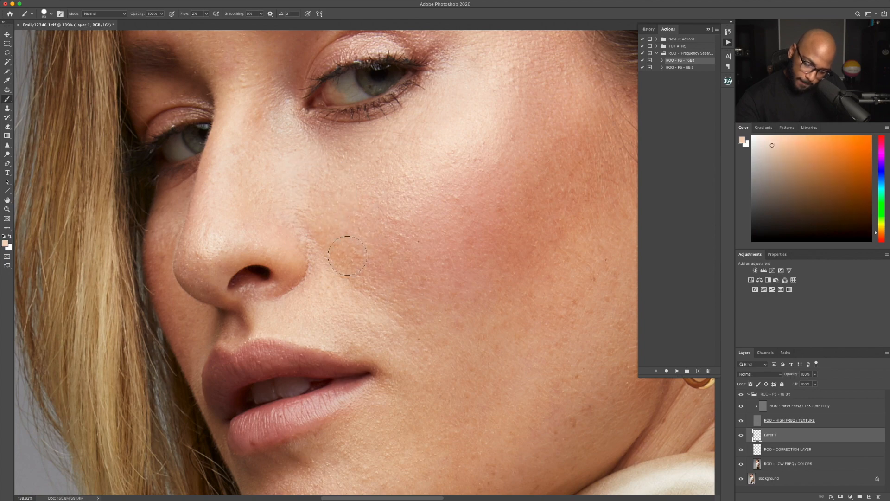
Zoom out to the whole head and compare the portrait with Layer 1 hidden and shown
scroll(482, 262, "down", 5)
scroll(481, 262, "down", 2)
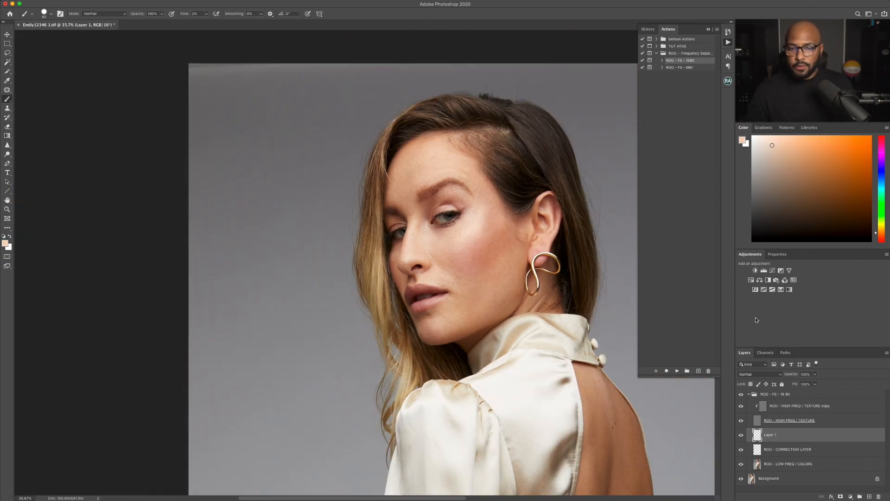
left_click(740, 437)
left_click(741, 436)
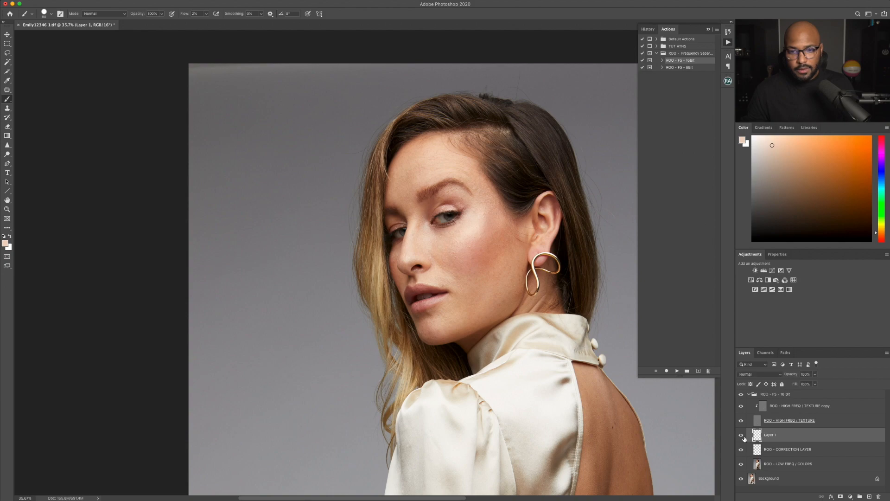
left_click(741, 437)
left_click(741, 437)
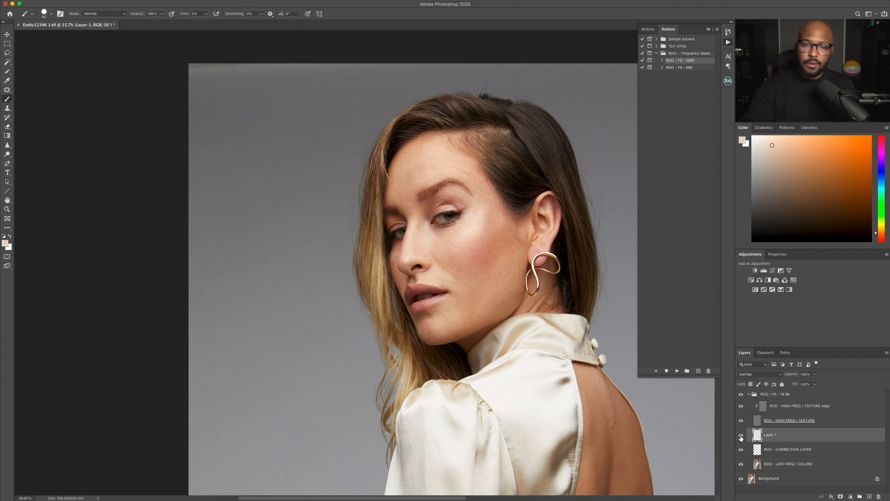
Add a new empty layer above Layer 1 for painting colour corrections on the forehead
scroll(445, 204, "up", 5)
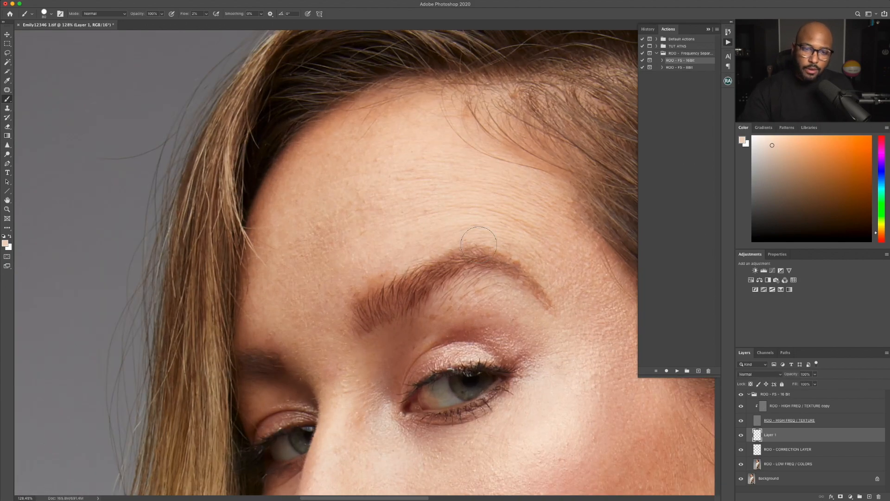
left_click_drag(479, 244, 493, 167)
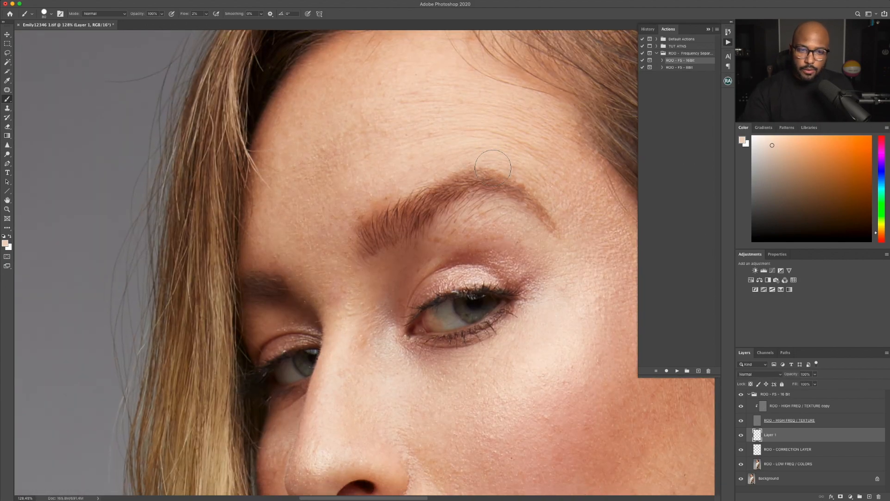
left_click(869, 496)
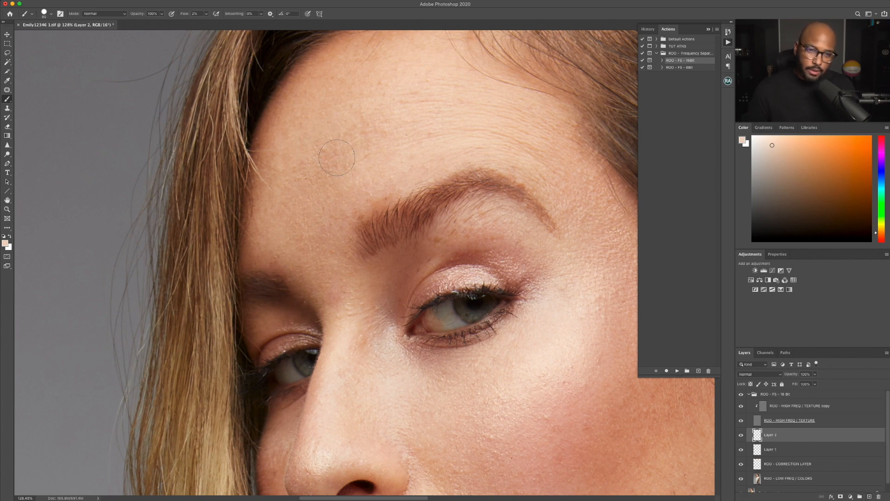
scroll(340, 158, "up", 3)
scroll(340, 158, "down", 2)
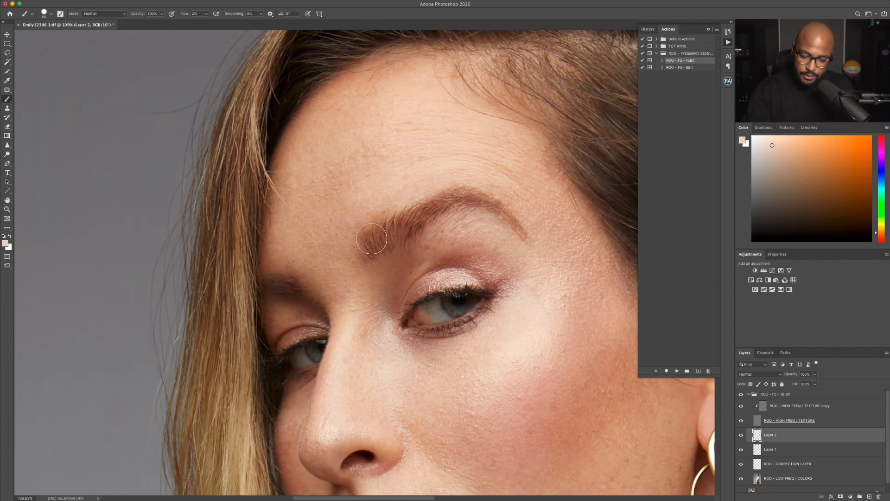
Even out the darker forehead patch above the inner eyebrow with skin tones sampled from the surrounding forehead
scroll(378, 223, "up", 2)
scroll(423, 173, "up", 2)
scroll(419, 165, "down", 1)
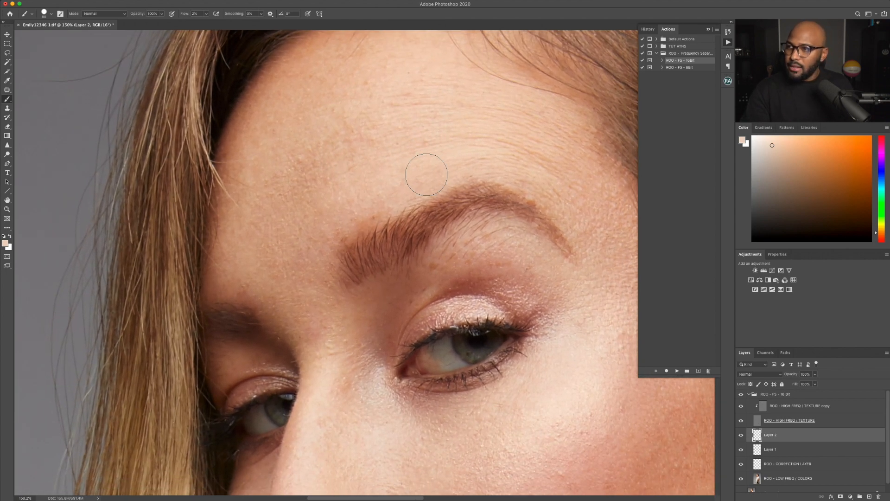
left_click(429, 171, "alt")
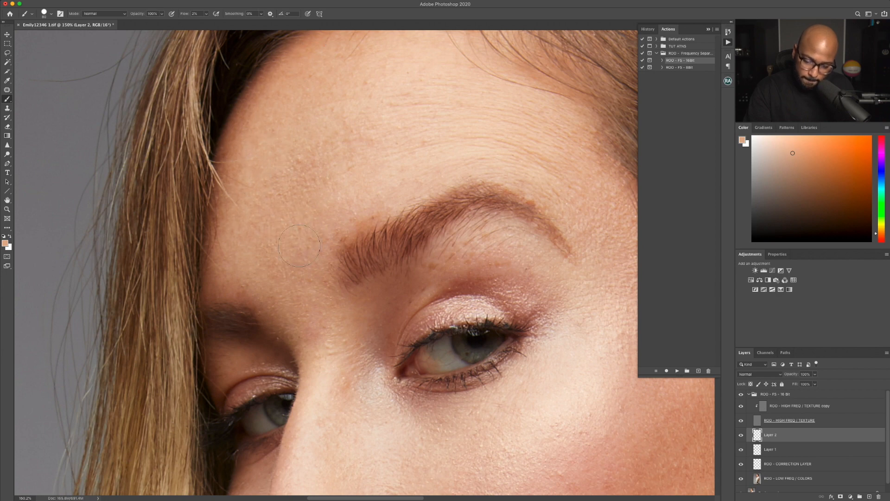
left_click(343, 147, "alt")
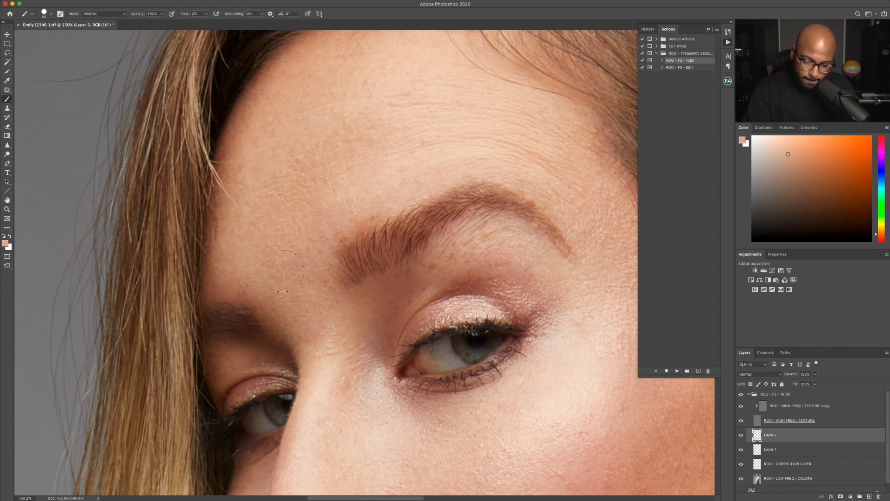
left_click(284, 170, "alt")
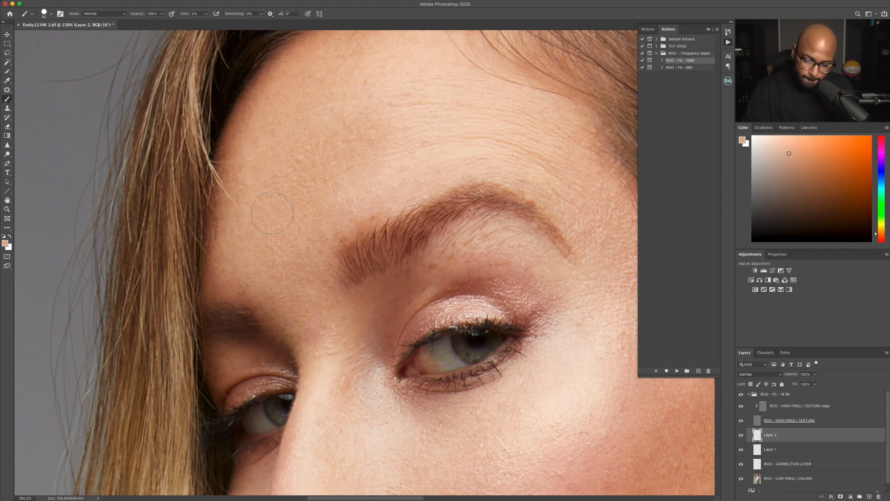
Sample light and shadow tones across the forehead and smooth the transitions between the eyebrow and hairline
scroll(363, 144, "down", 3)
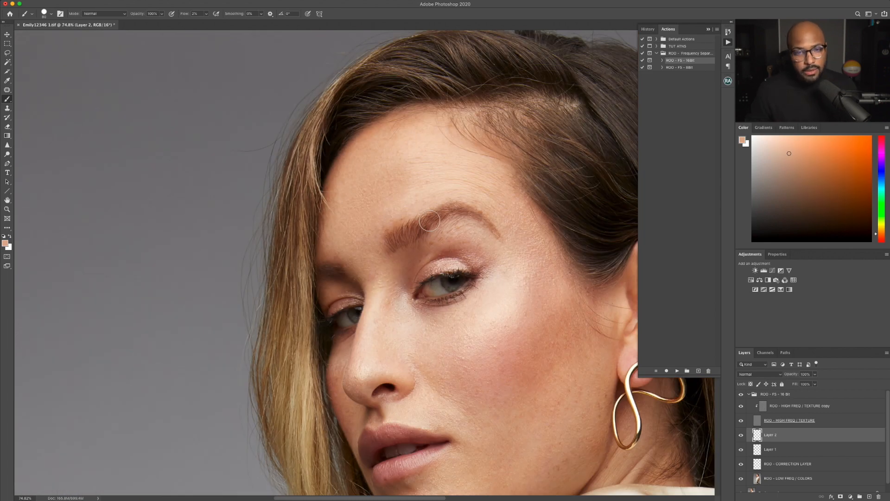
left_click(407, 185, "alt")
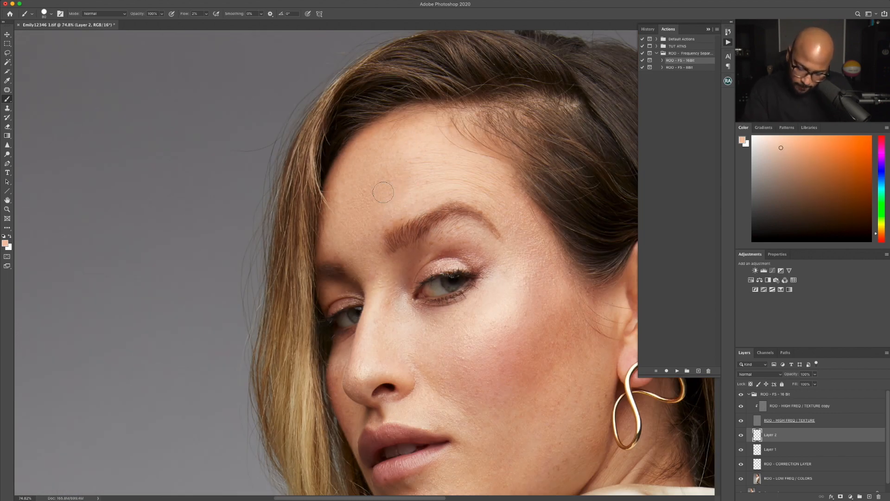
left_click(410, 144, "alt")
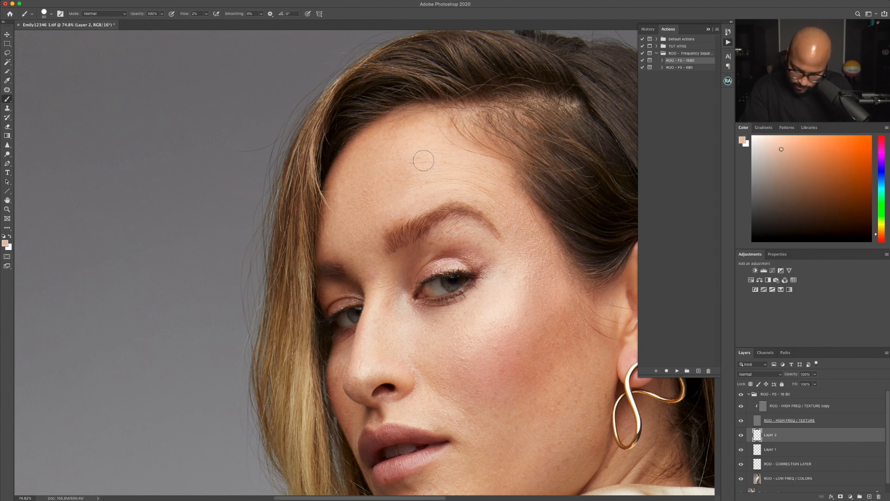
left_click(406, 184, "alt")
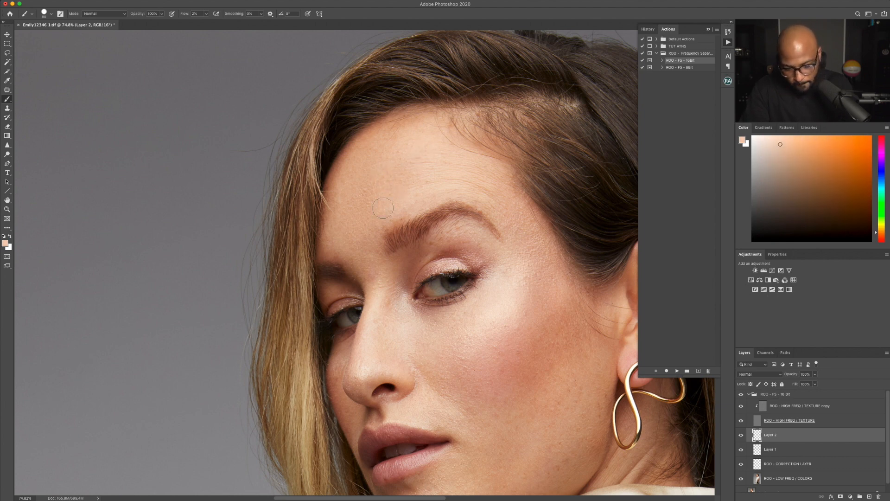
left_click(402, 186, "alt")
left_click(384, 148, "alt")
left_click(337, 190, "alt")
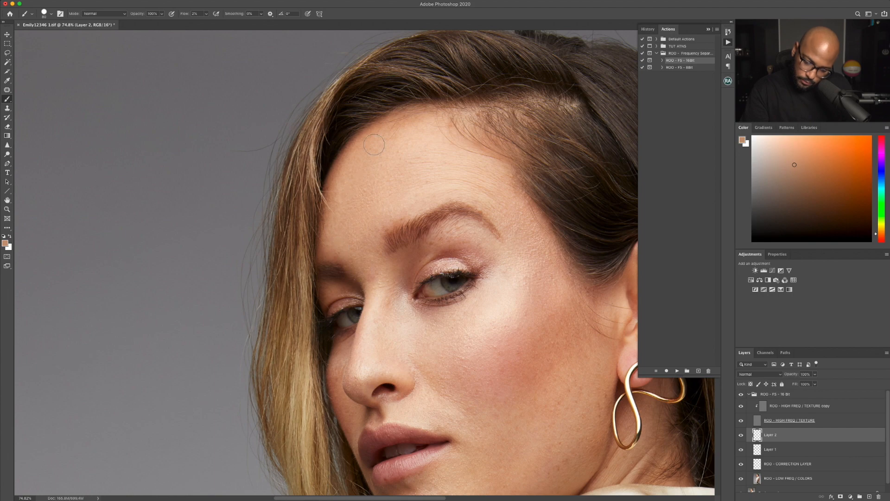
left_click(398, 188, "alt")
Check the portrait from a distance and compare it with Layer 2 hidden and shown
scroll(420, 227, "down", 5)
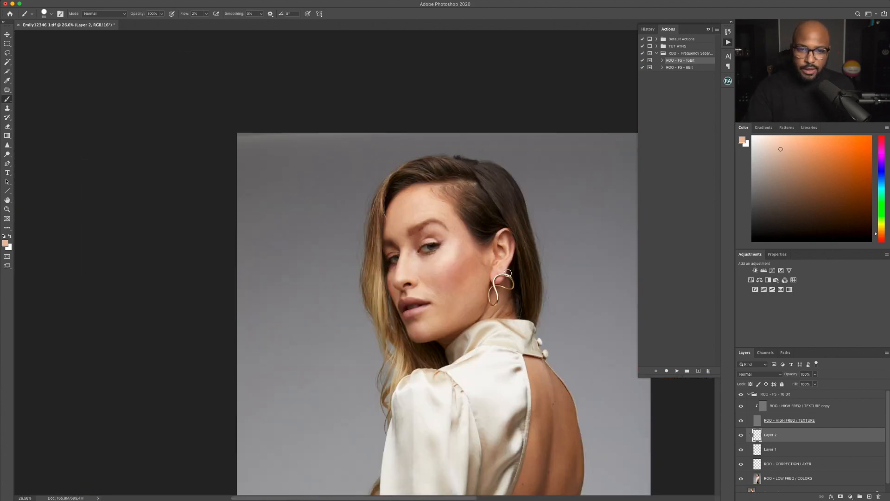
scroll(508, 273, "up", 4)
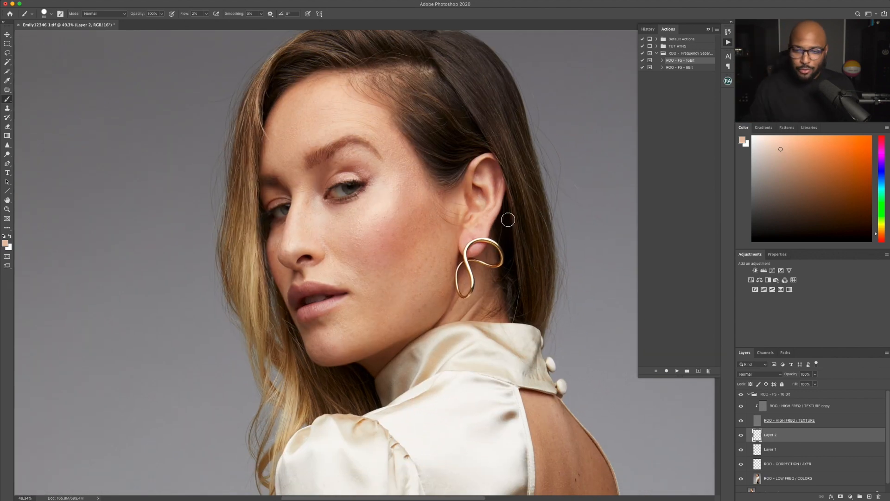
left_click(741, 436)
left_click(741, 436)
left_click(741, 435)
left_click(741, 436)
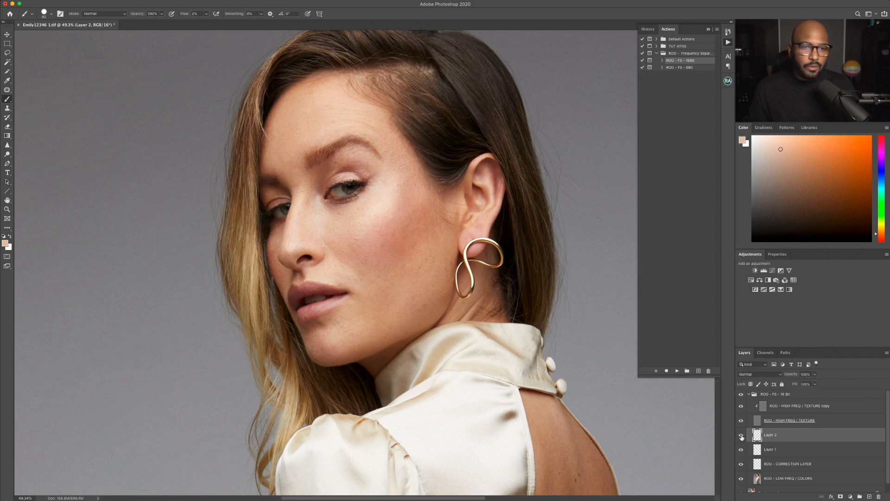
Enlarge the brush to 125 px and blend the forehead and its hairline edge with sampled skin tones
scroll(417, 194, "up", 3)
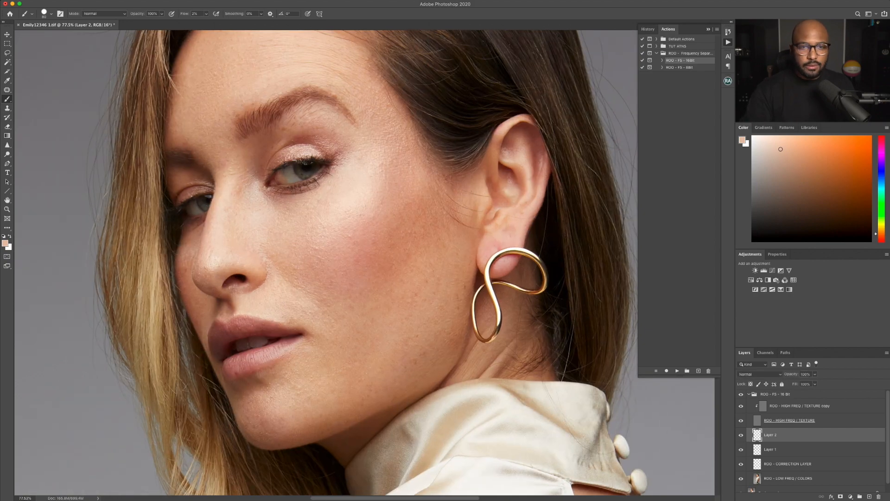
left_click_drag(296, 102, 353, 180)
left_click(324, 97, "alt")
key("bracketright")
key("bracketright")
key("bracketright")
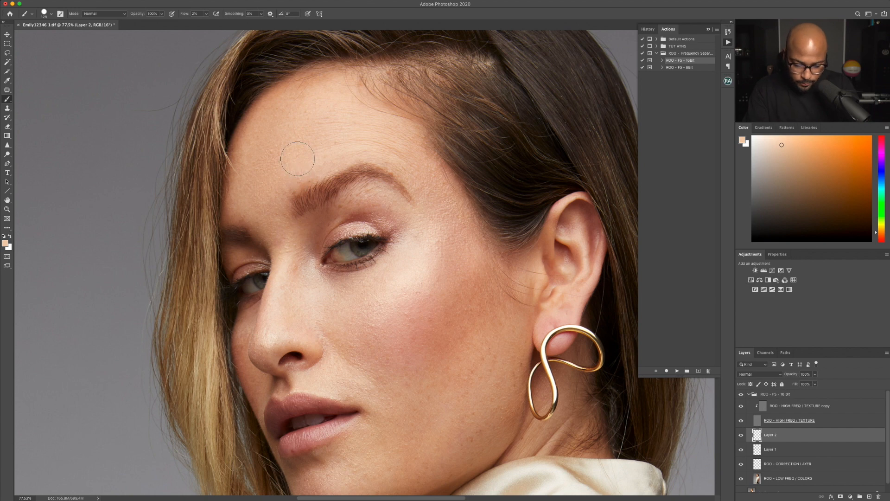
left_click(232, 202, "alt")
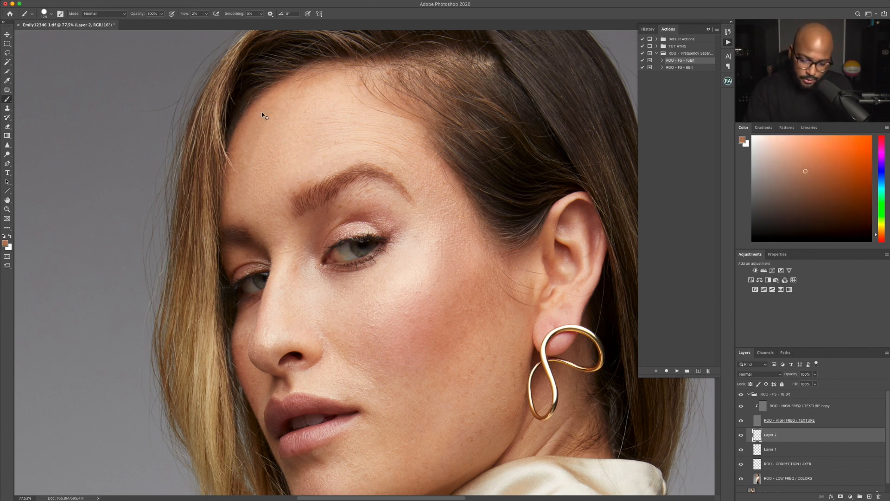
left_click(278, 114, "alt")
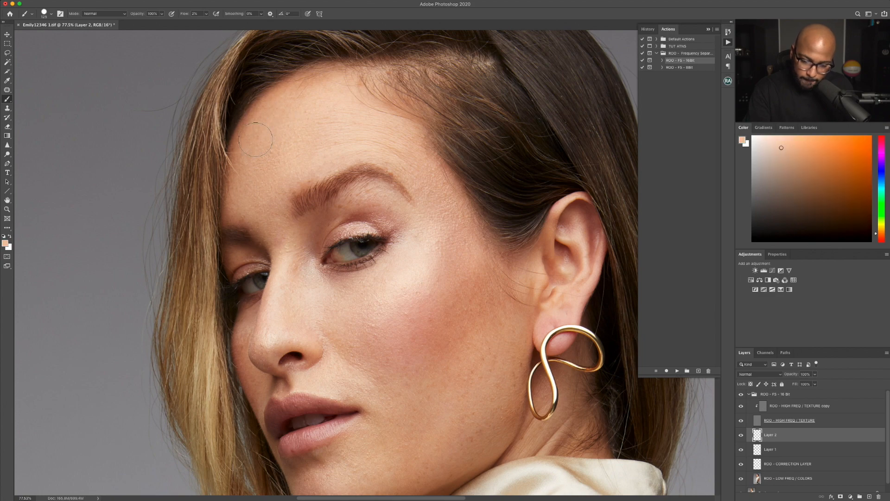
Soften the temple beside the eyebrow tail and the area between the eyebrows with sampled skin tones
scroll(390, 207, "down", 4)
scroll(422, 222, "up", 4)
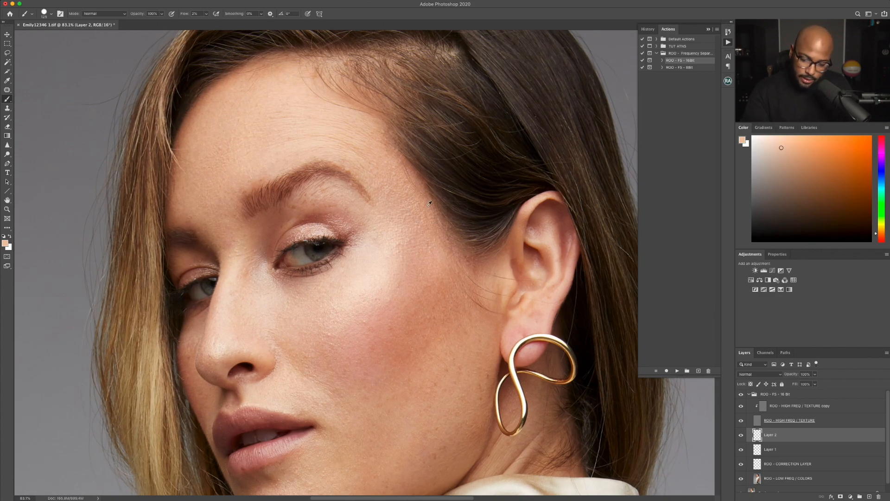
left_click(428, 206, "alt")
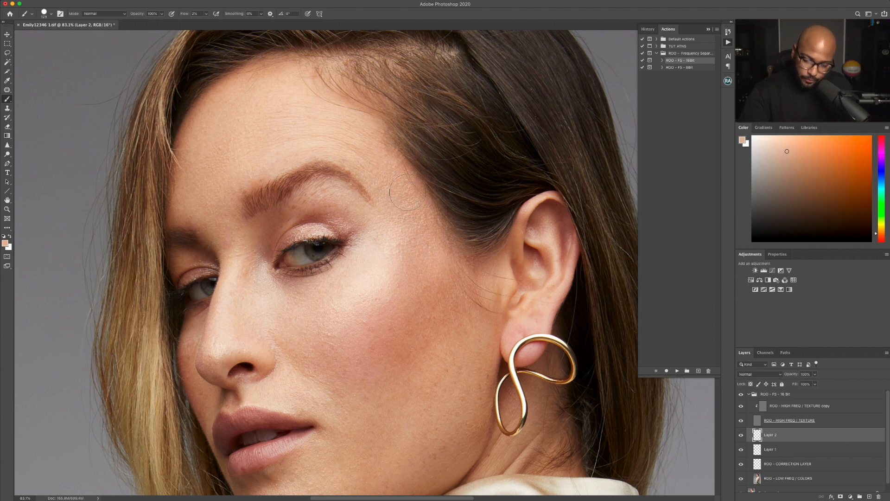
left_click(203, 175, "alt")
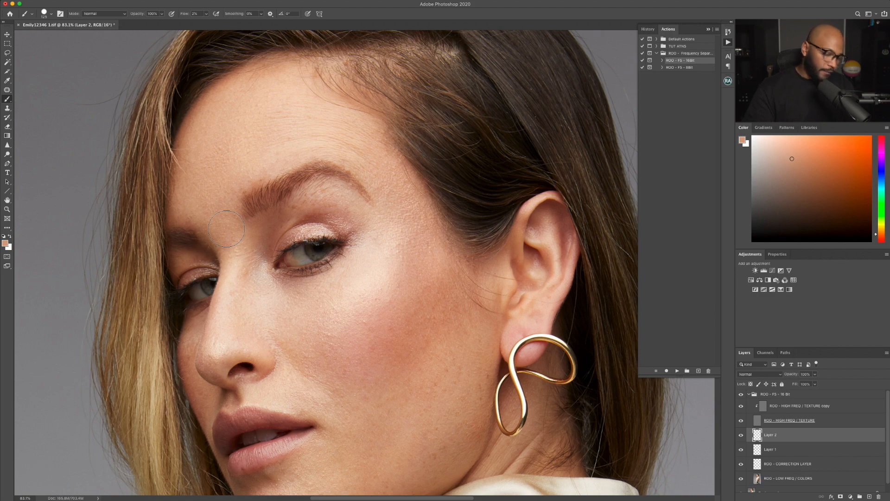
Zoom out to the whole portrait and collapse the ROO - FS - 16 Bit layer group
scroll(419, 250, "down", 8)
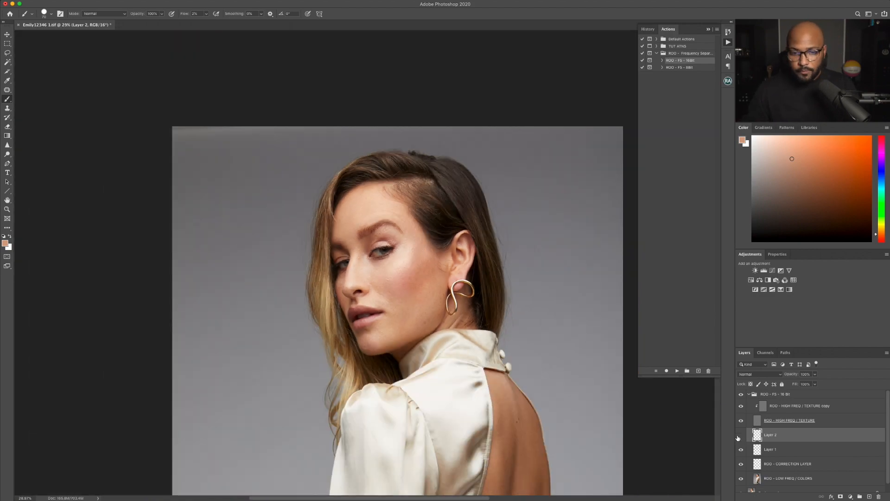
left_click(747, 395)
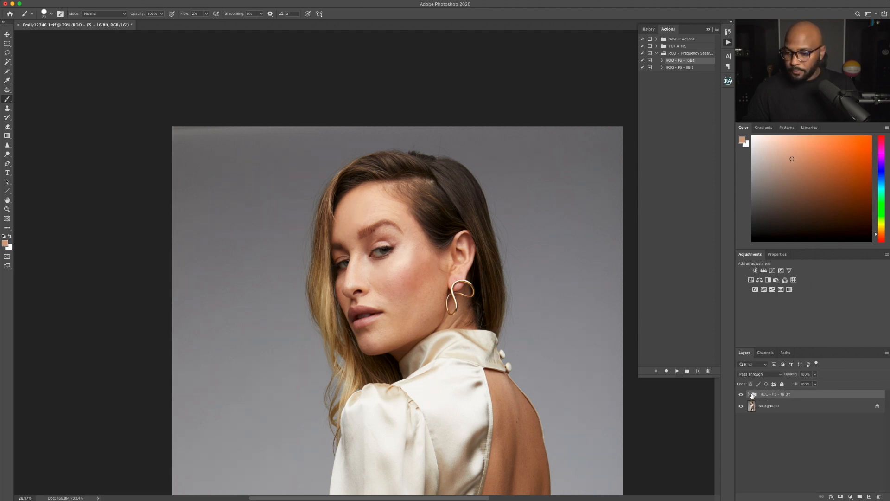
Expand the ROO - FS - 16 Bit group and add a new empty layer above Layer 2
left_click(749, 394)
scroll(769, 417, "down", 1)
left_click(785, 428)
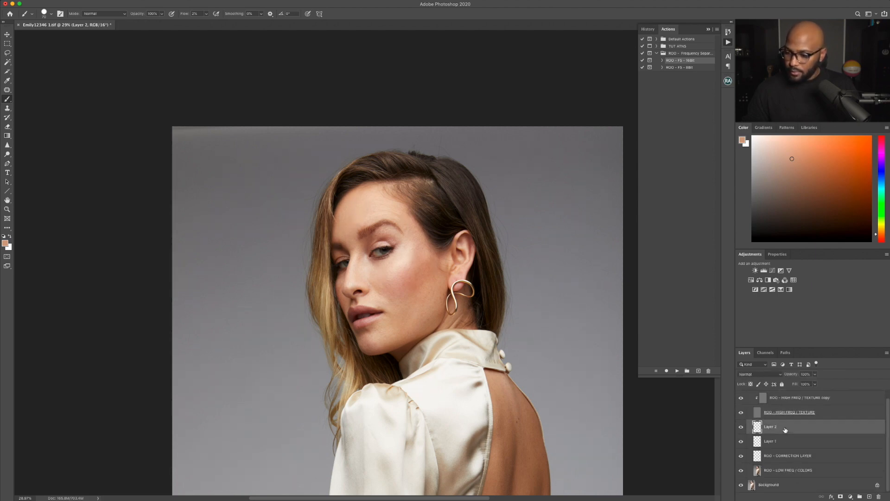
left_click(870, 496)
scroll(421, 199, "up", 5)
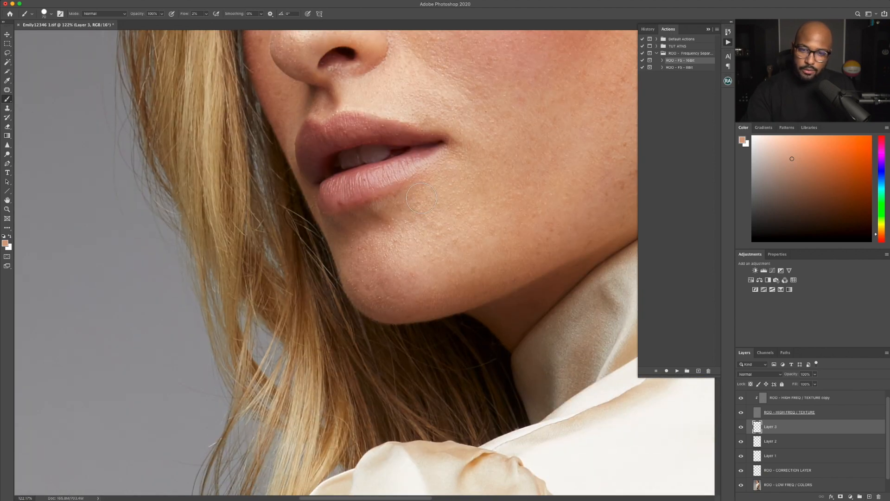
scroll(422, 199, "up", 3)
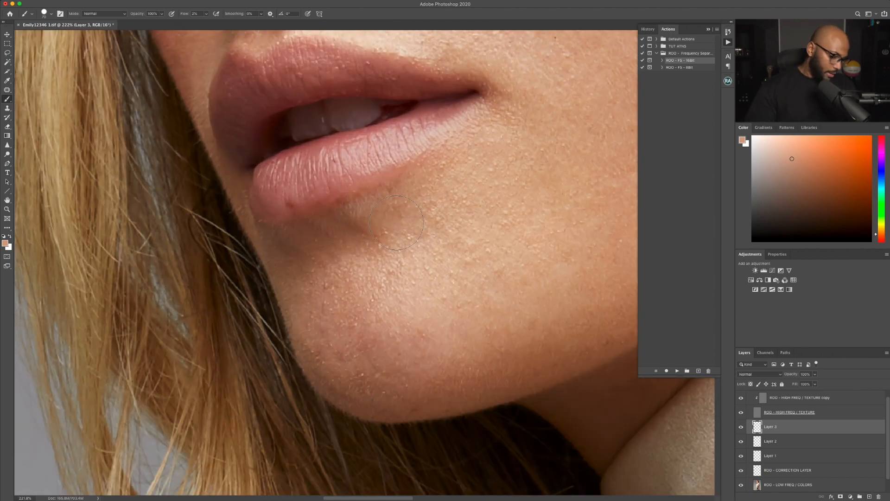
Reduce the brush size and blend the uneven patch just below the lower lip with sampled skin tones
key("bracketleft")
key("bracketleft")
key("bracketleft")
left_click(398, 219, "alt")
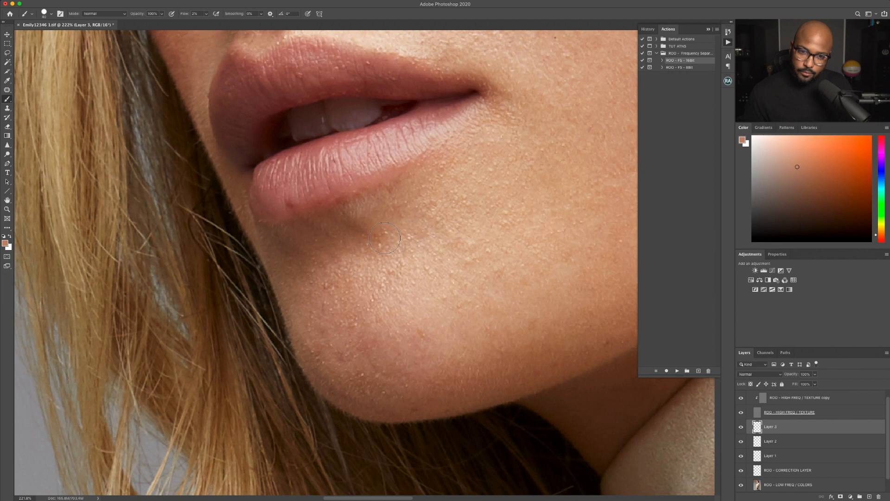
left_click(408, 216, "alt")
left_click(400, 231, "alt")
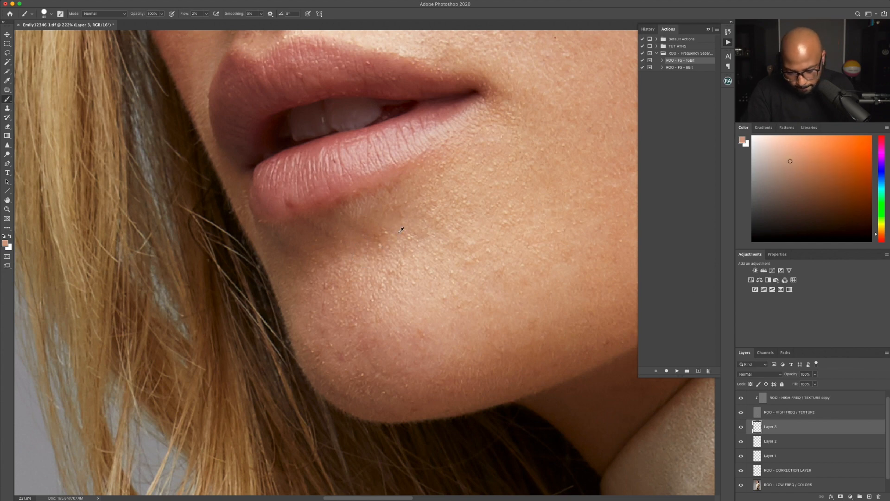
left_click(426, 216, "alt")
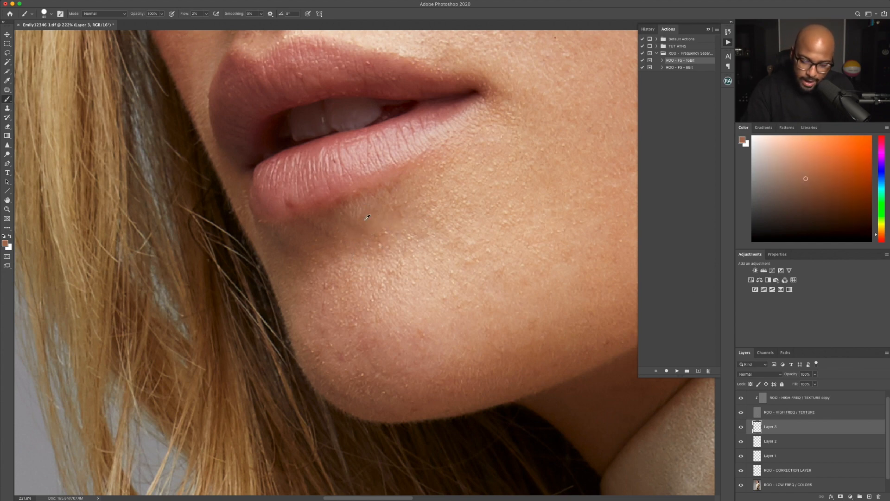
left_click(390, 201, "alt")
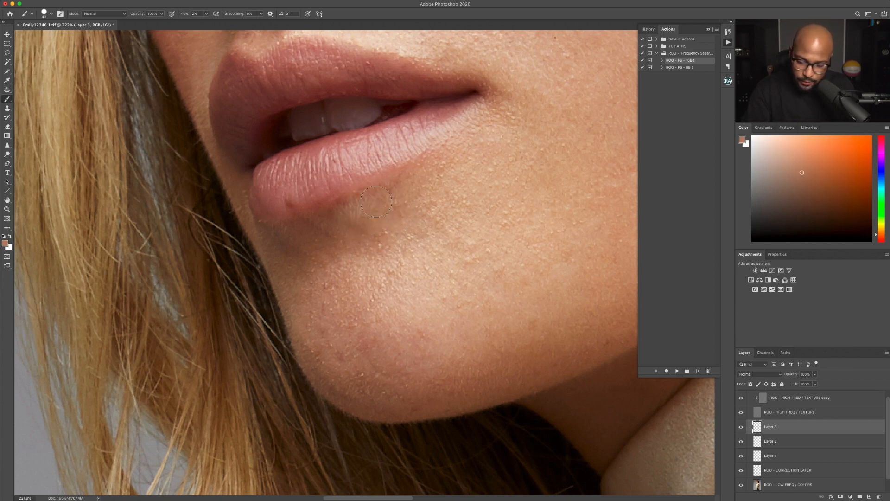
left_click(377, 226, "alt")
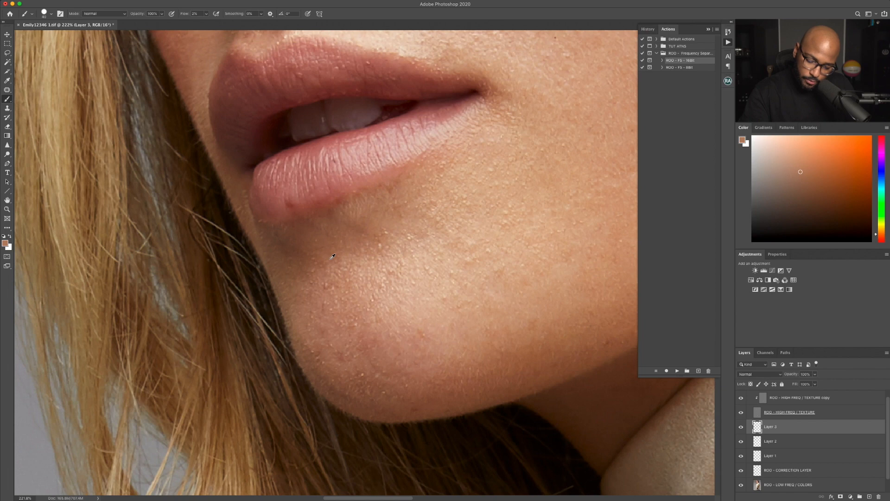
Smooth the shadow beneath the lower lip, from the hair-side face edge toward the mouth corner, with sampled tones and a smaller brush
left_click(287, 271, "alt")
mouse_move(294, 251)
left_mouse_down()
mouse_move(283, 241)
mouse_move(294, 245)
left_mouse_up()
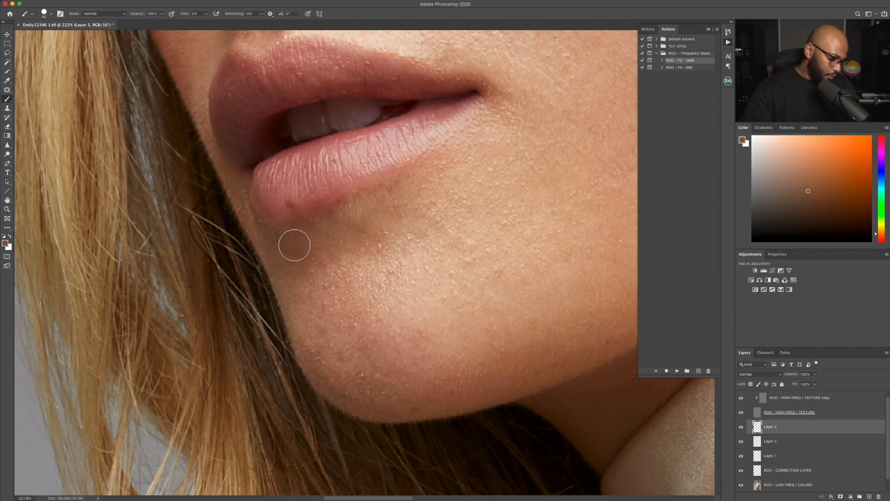
key("bracketleft")
key("bracketleft")
key("bracketleft")
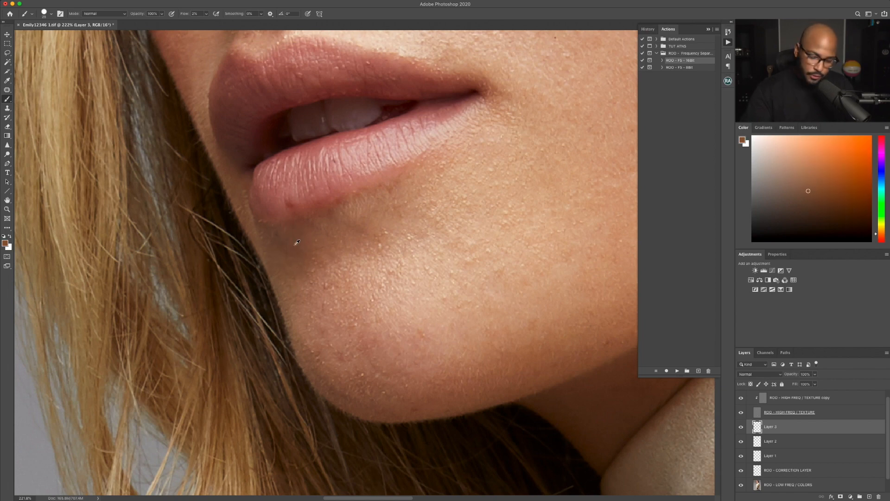
left_click(298, 243, "alt")
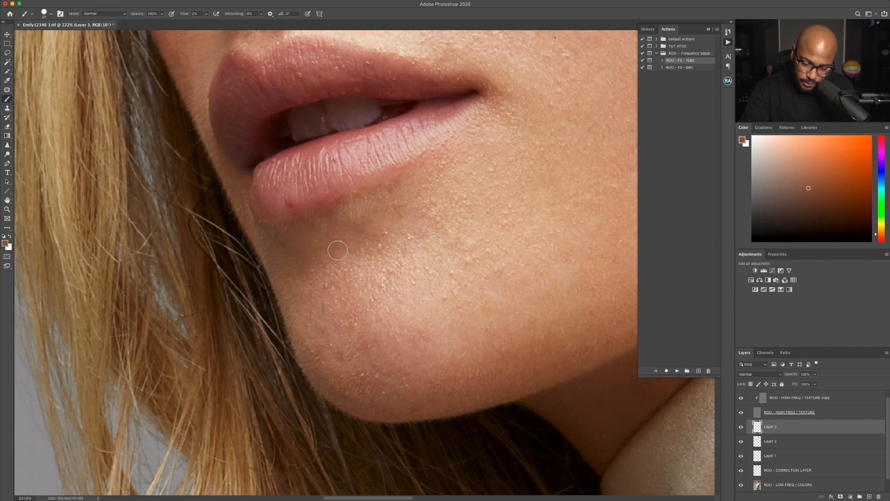
left_click(358, 224, "alt")
left_click(405, 192, "alt")
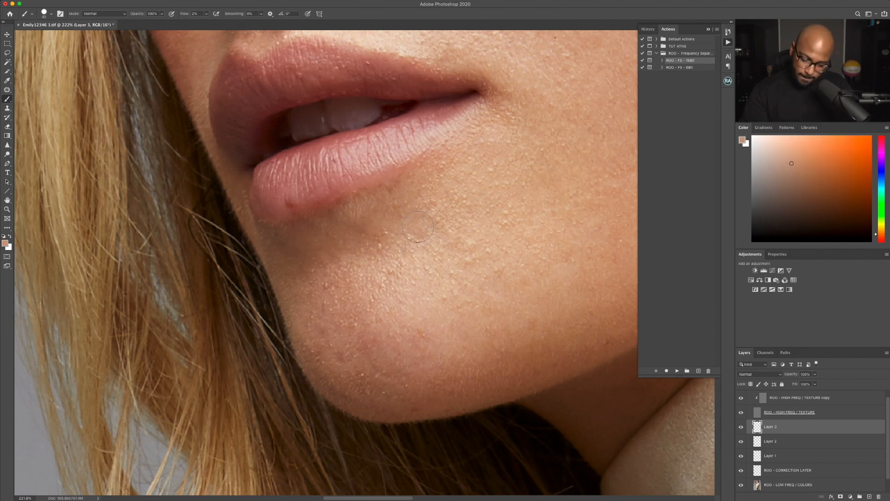
Even out the lower cheek, jawline and chin with sampled skin tones
left_click(466, 227, "alt")
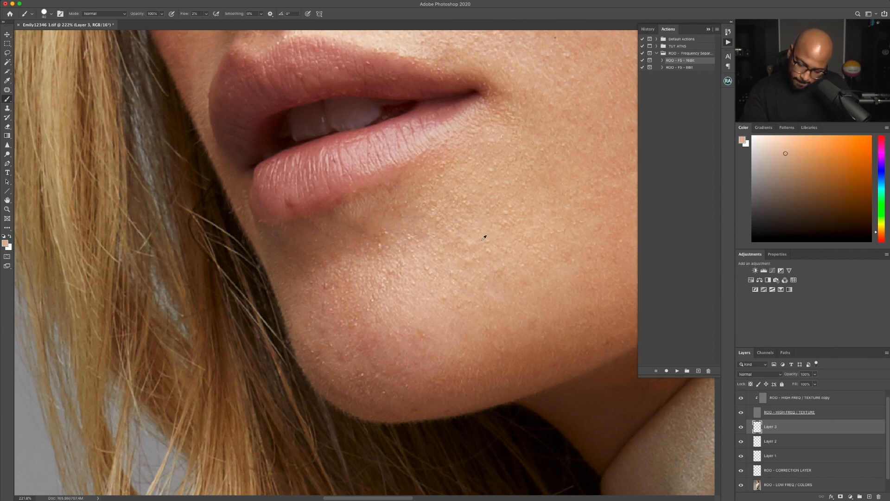
left_click(473, 191, "alt")
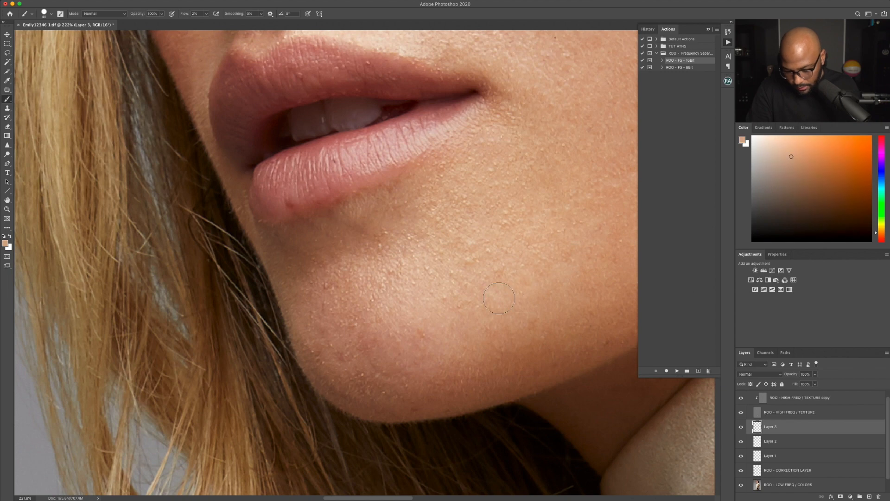
left_click(510, 254, "alt")
left_click(550, 262, "alt")
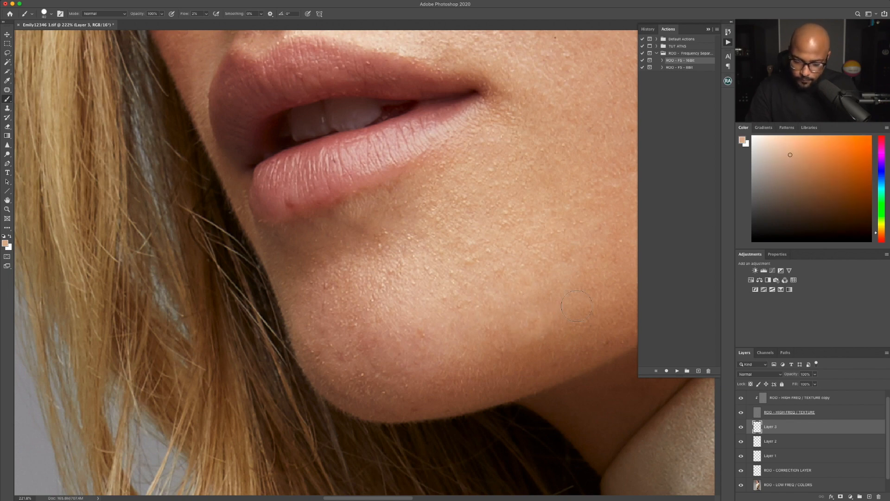
key("bracketright")
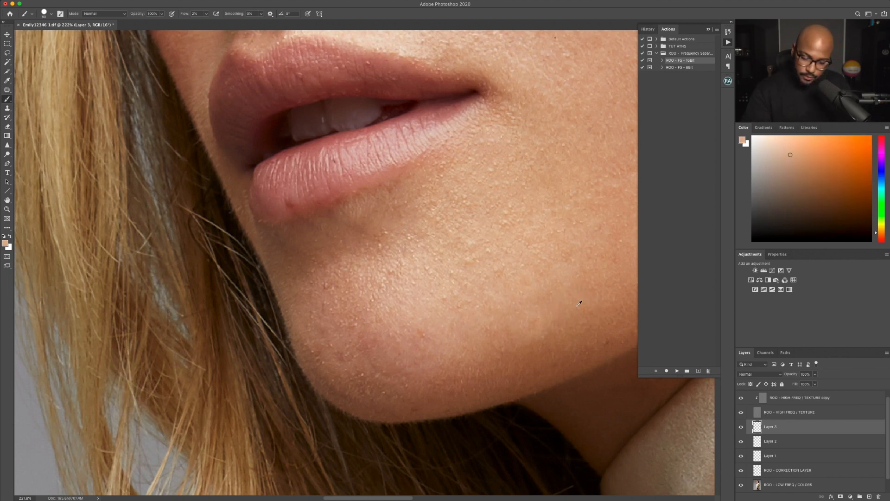
left_click(578, 304, "alt")
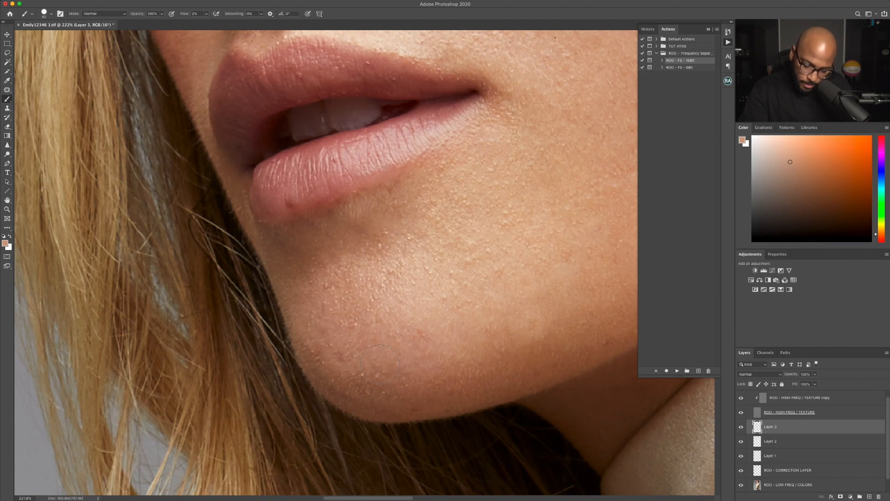
Compare the portrait with Layer 3 hidden and shown
scroll(319, 300, "down", 5)
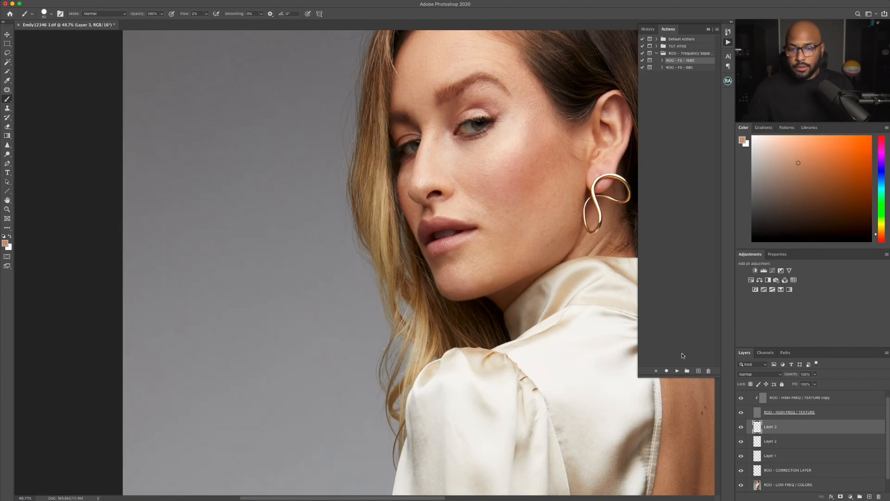
left_click(742, 429)
left_click(742, 429)
left_click(742, 429)
left_click(741, 430)
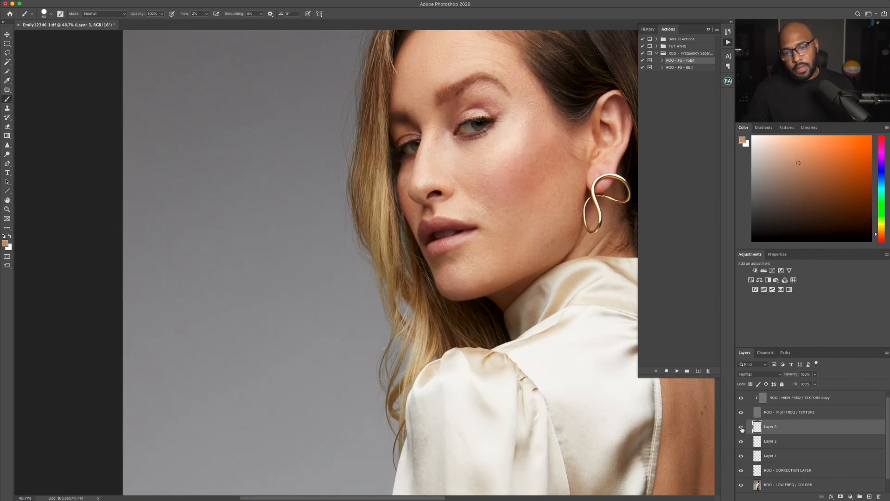
left_click(742, 429)
left_click(742, 429)
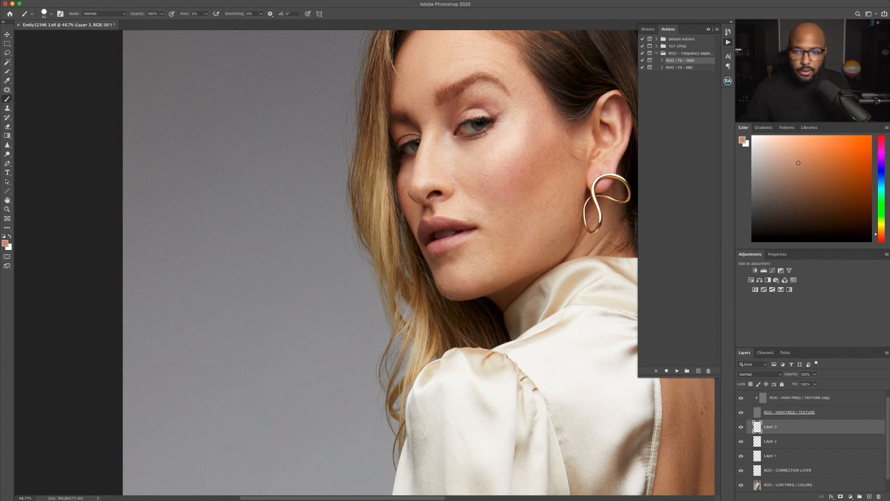
key("s")
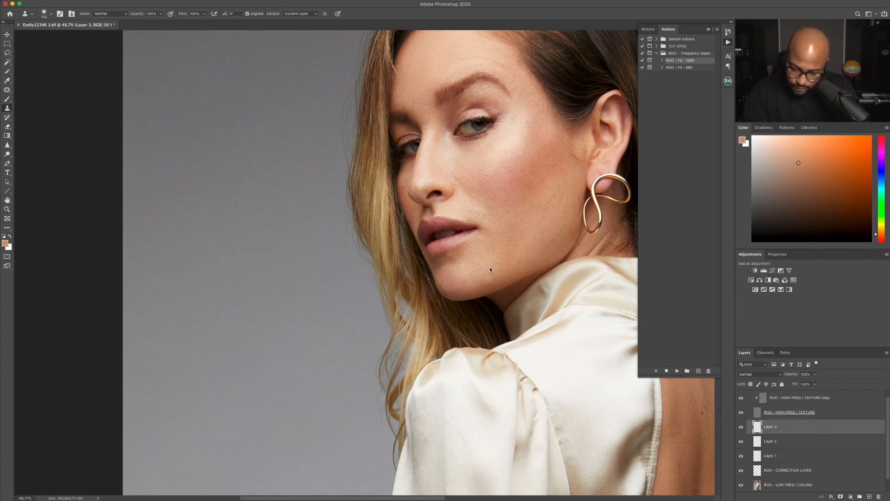
left_click(490, 269)
left_click(508, 155)
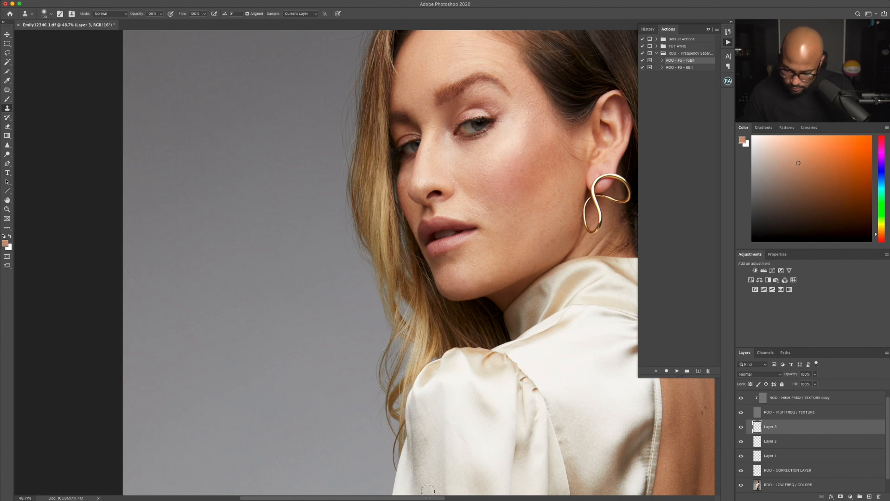
left_click(497, 276)
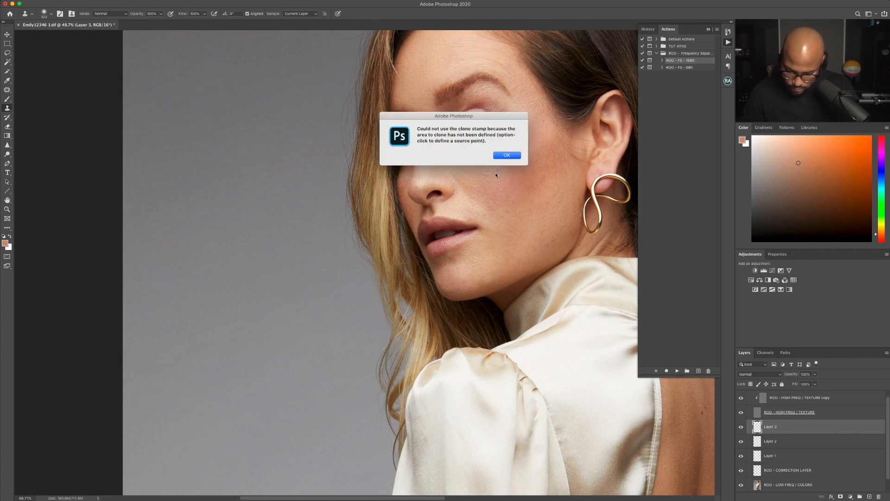
left_click(508, 155)
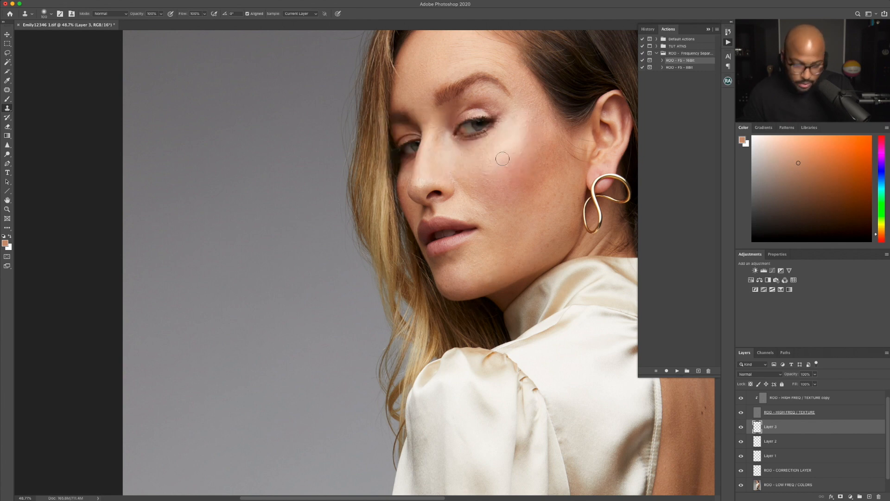
left_click(7, 127)
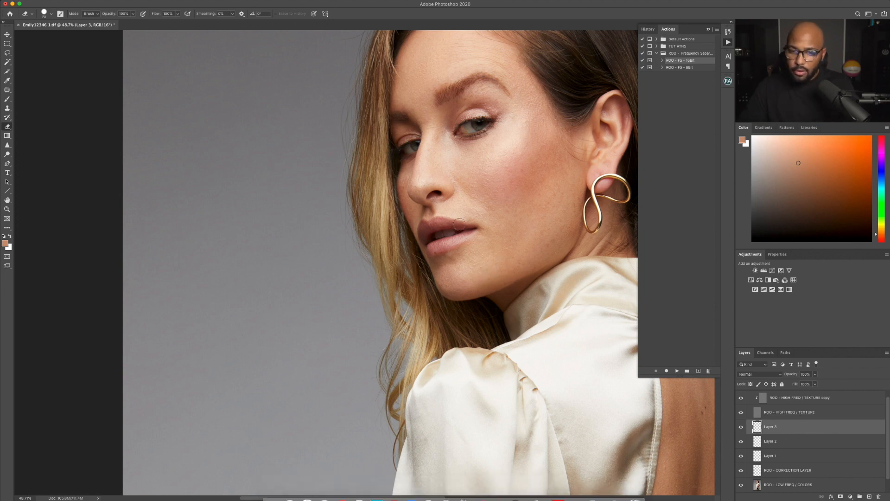
Add another empty layer above Layer 3 and switch back to the Brush tool
left_click(869, 496)
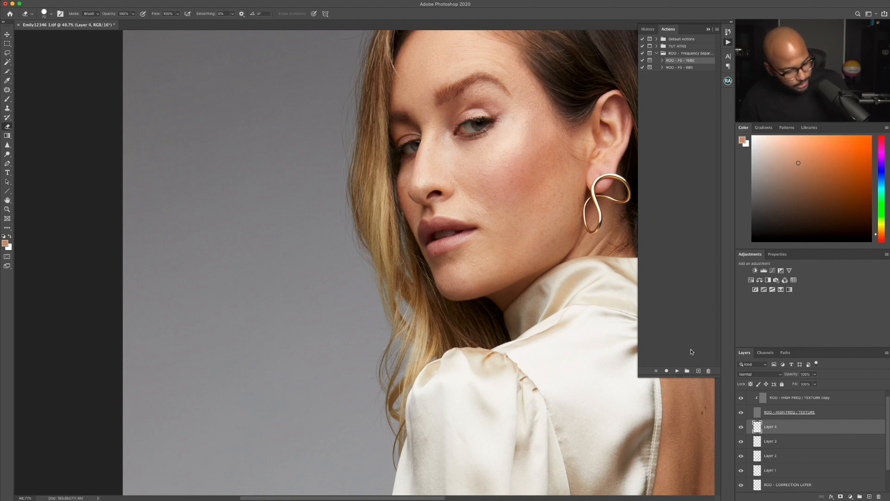
key("b")
scroll(493, 221, "up", 5)
scroll(453, 243, "down", 3)
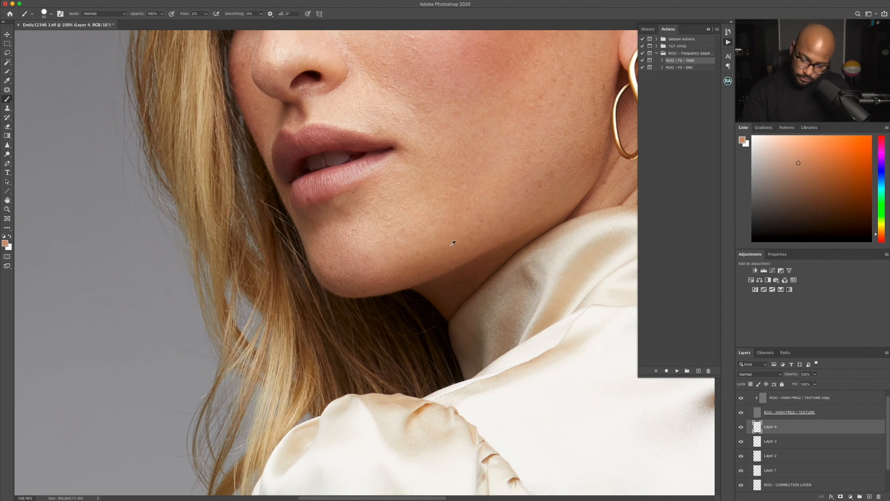
Refine the transition between the lower lip and the chin on Layer 4 with sampled skin tones and a reduced brush
left_click(362, 218, "alt")
left_click(352, 202, "alt")
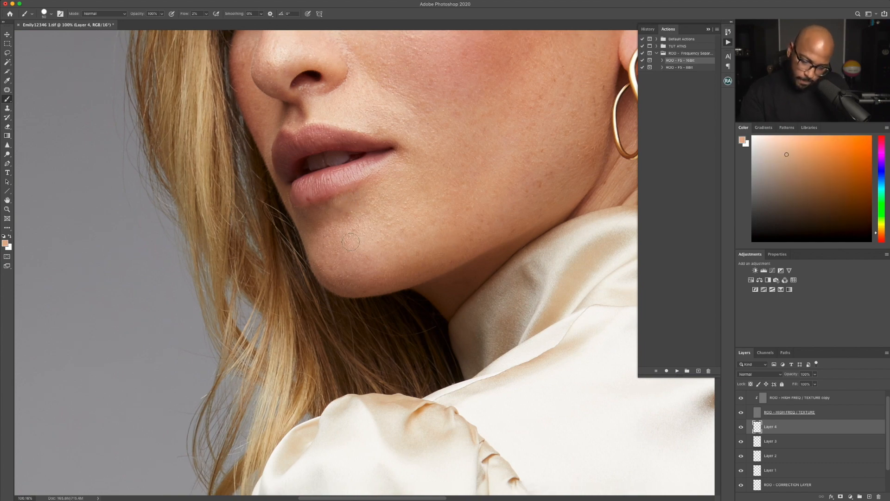
scroll(350, 242, "up", 5)
key("bracketleft")
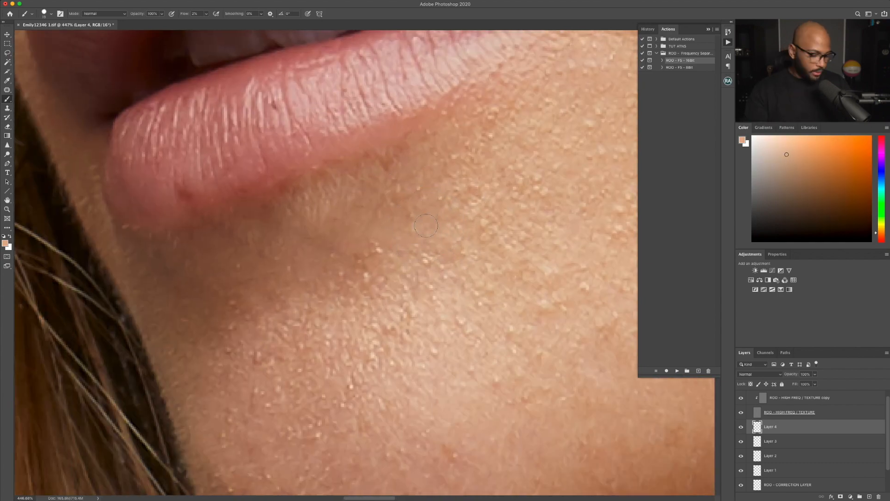
left_click(427, 225, "alt")
left_click(286, 241, "alt")
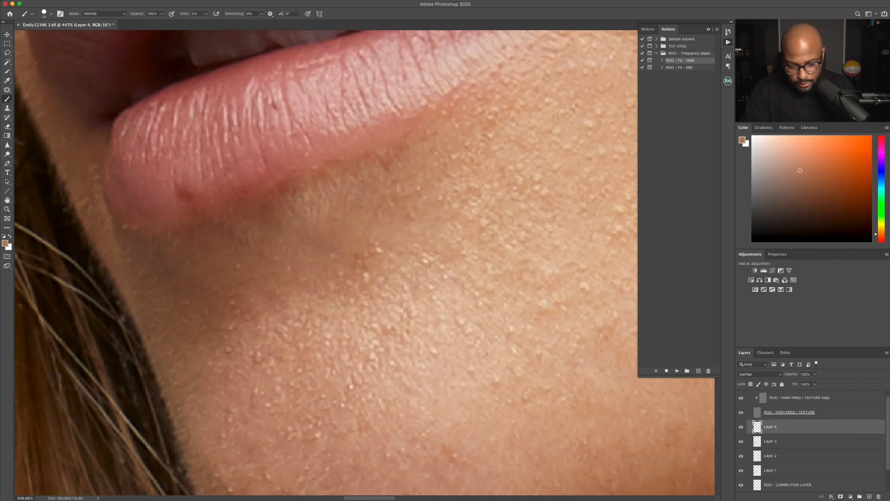
Blend the chin and lower cheek on Layer 4 with sampled skin tones, enlarging the brush to 125 px for the cheek
scroll(463, 205, "down", 5)
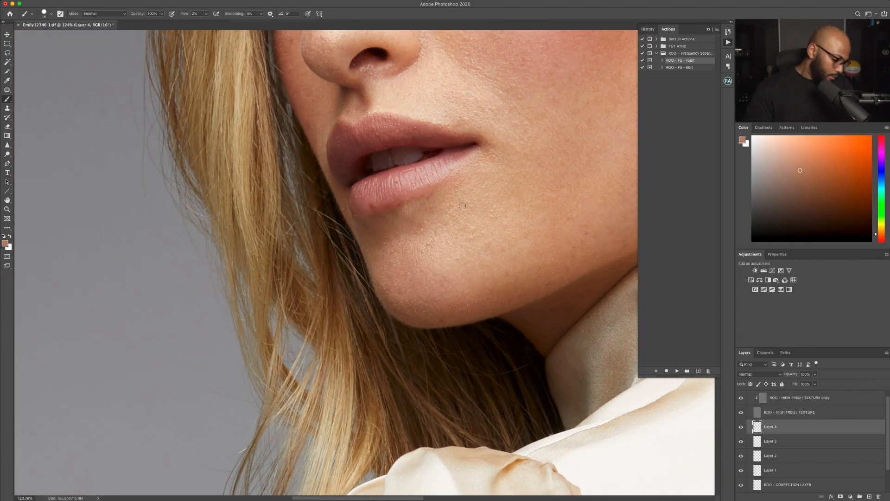
left_click(410, 304, "alt")
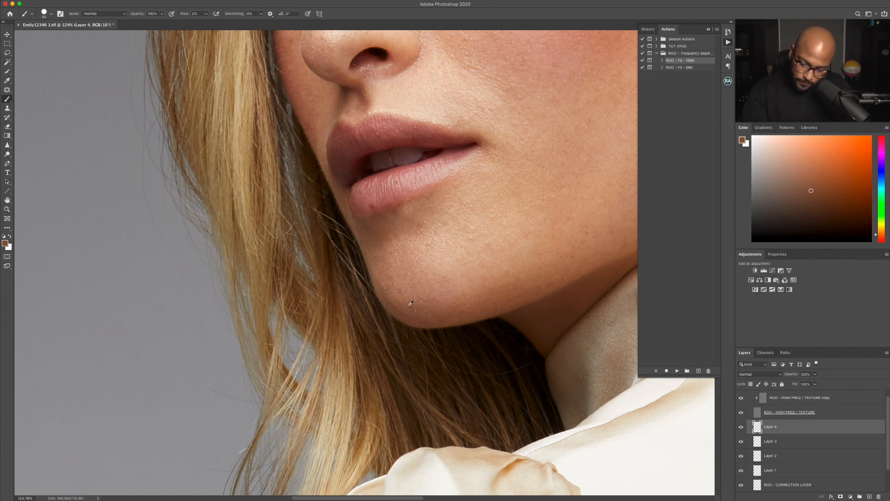
left_click(424, 237, "alt")
left_click(477, 272, "alt")
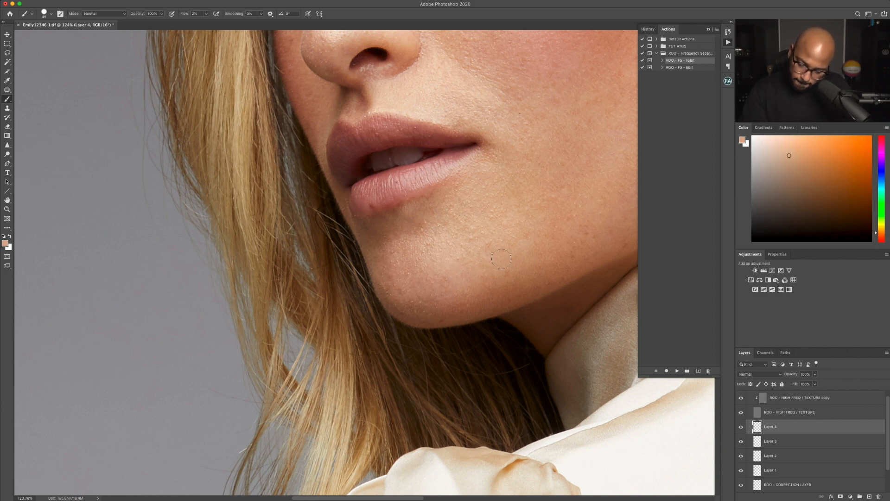
key("bracketright")
key("bracketright")
key("bracketright")
left_click(528, 220, "alt")
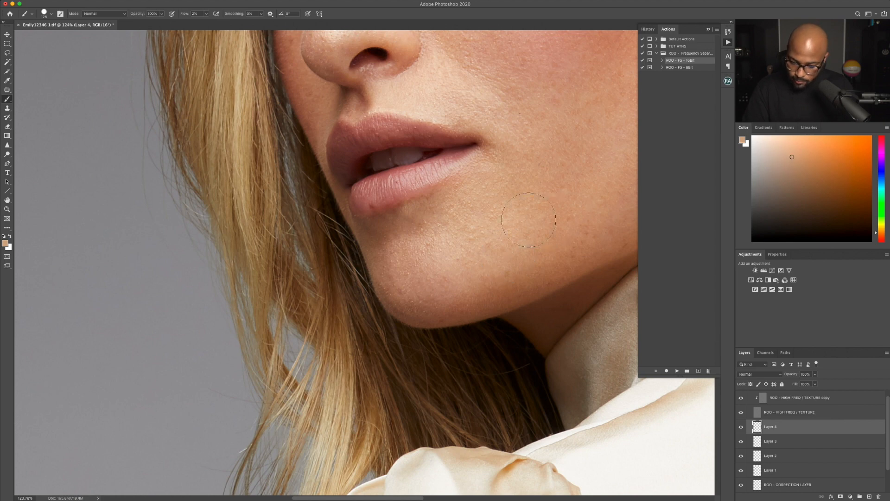
scroll(578, 165, "down", 8)
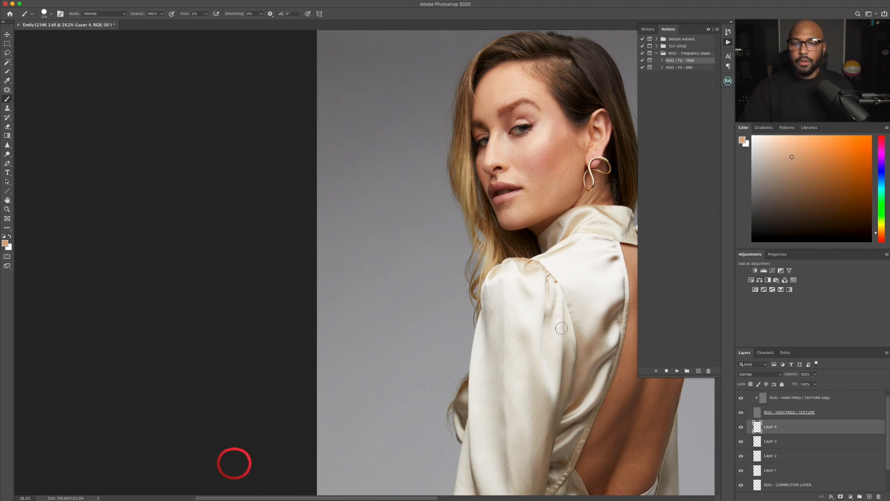
Refine the skin tones along the chin on Layer 4 with sampled colours and a smaller brush
scroll(537, 248, "up", 8)
key("bracketleft")
key("bracketleft")
key("bracketleft")
key("bracketleft")
key("bracketleft")
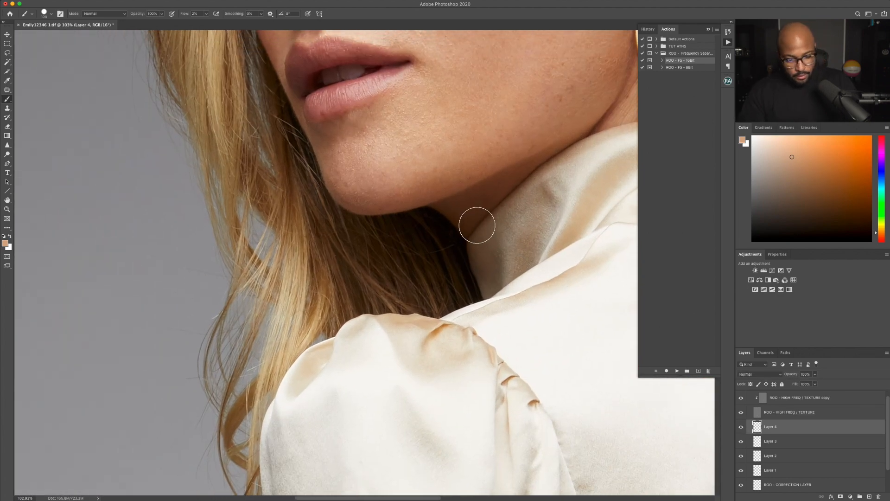
left_click(338, 148, "alt")
left_click(353, 187, "alt")
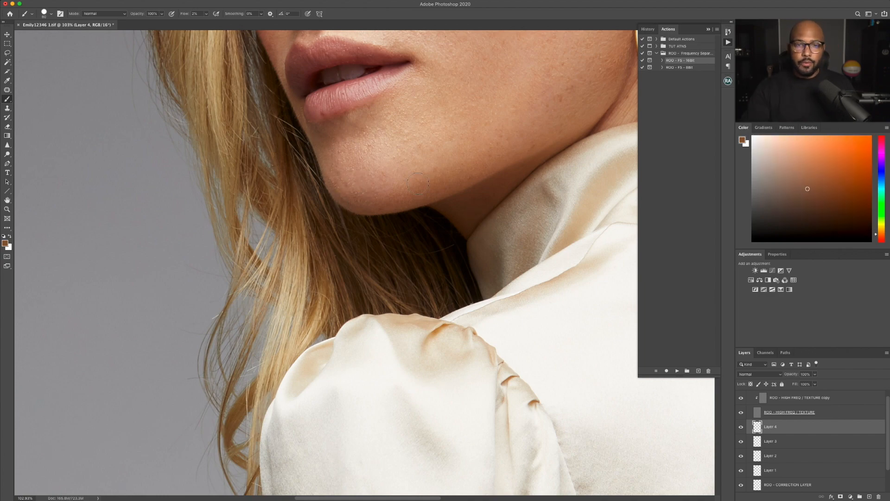
scroll(418, 183, "down", 10)
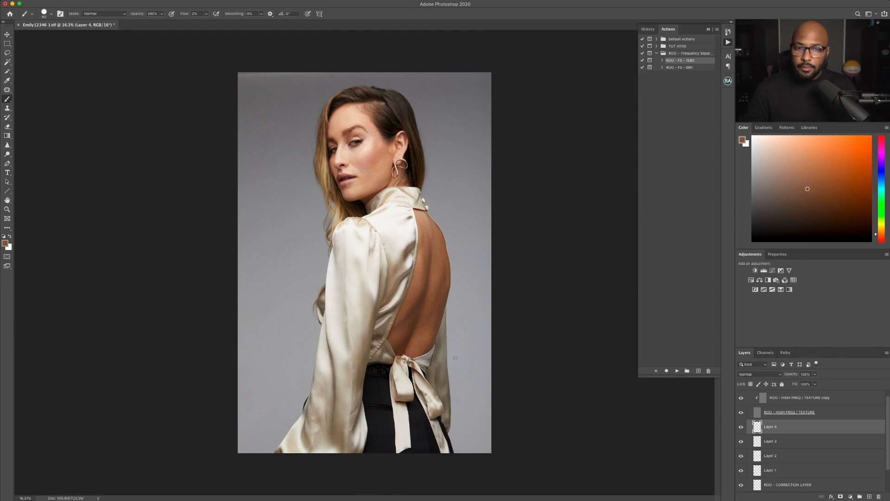
Add an empty layer above Layer 4 and blend the upper back with sampled skin tones, enlarging the brush to 175 px
left_click(870, 497)
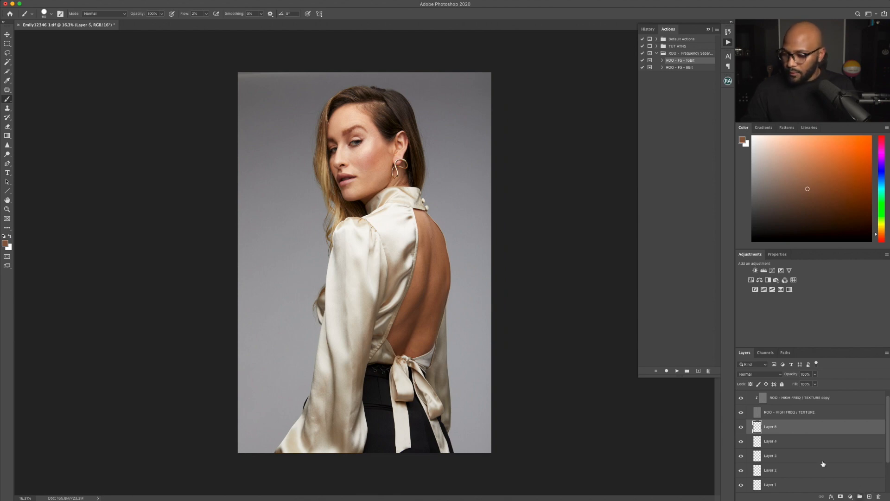
scroll(393, 331, "up", 5)
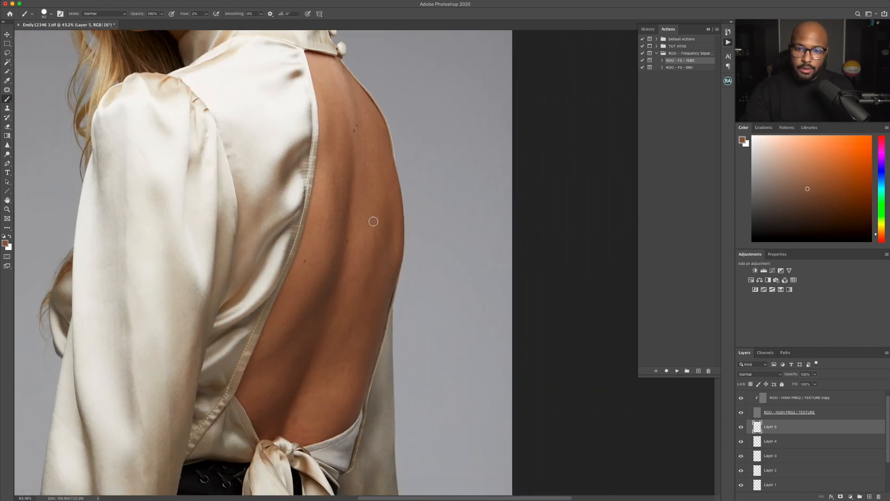
scroll(374, 221, "up", 2)
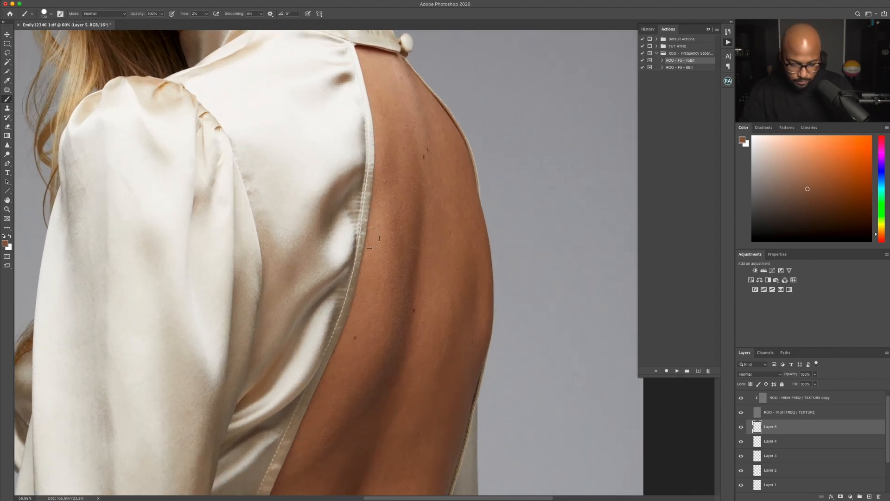
left_click(371, 235, "alt")
left_click(396, 211, "alt")
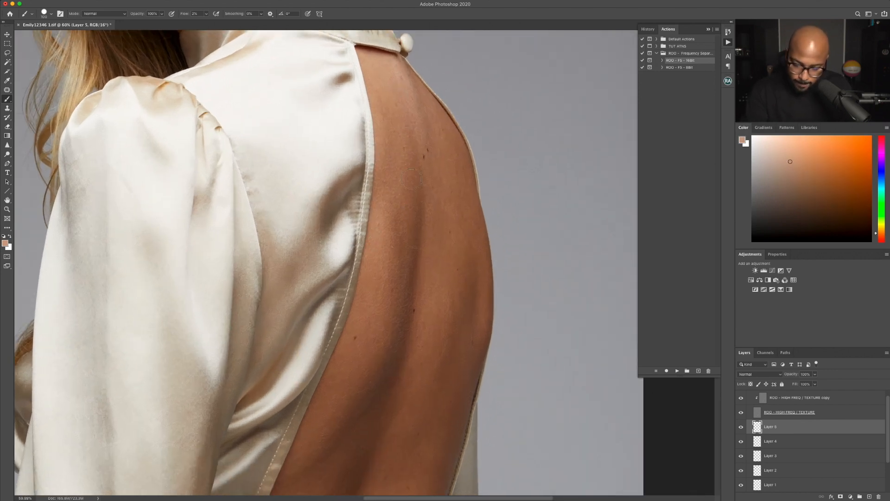
key("bracketright")
key("bracketright")
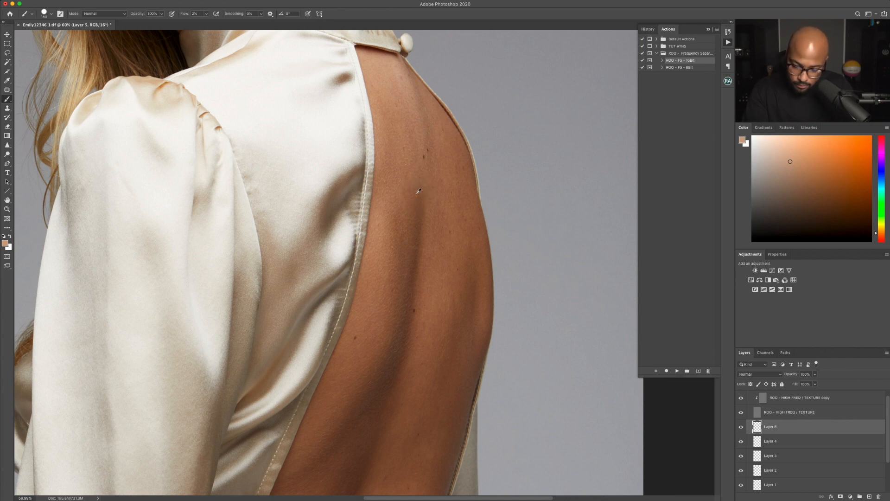
left_click(416, 194, "alt")
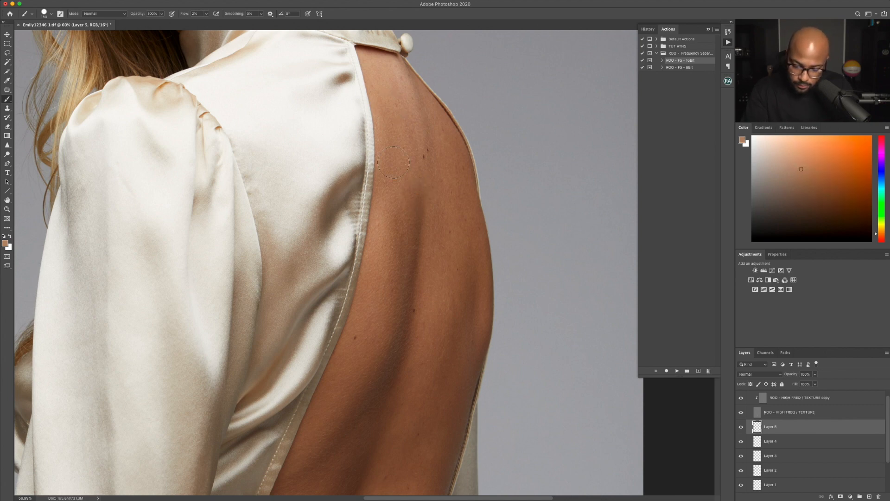
left_click(392, 278, "alt")
key("bracketright")
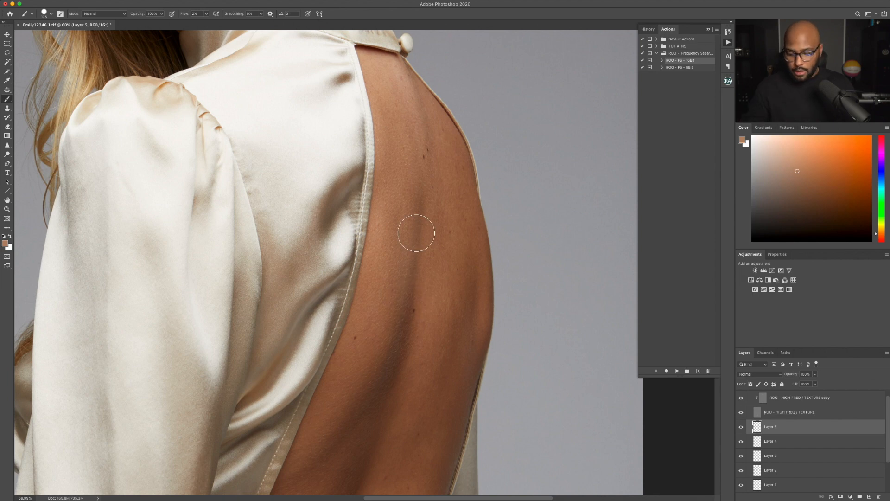
Compare the portrait with Layer 5 hidden and shown, and lower Layer 5's opacity to about 76%
key("super+0")
left_click(741, 427)
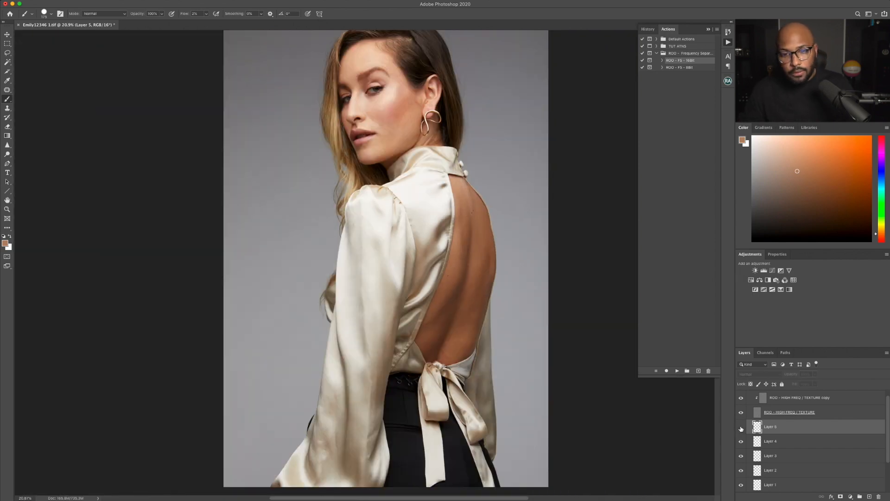
left_click(741, 426)
left_click_drag(816, 375, 807, 384)
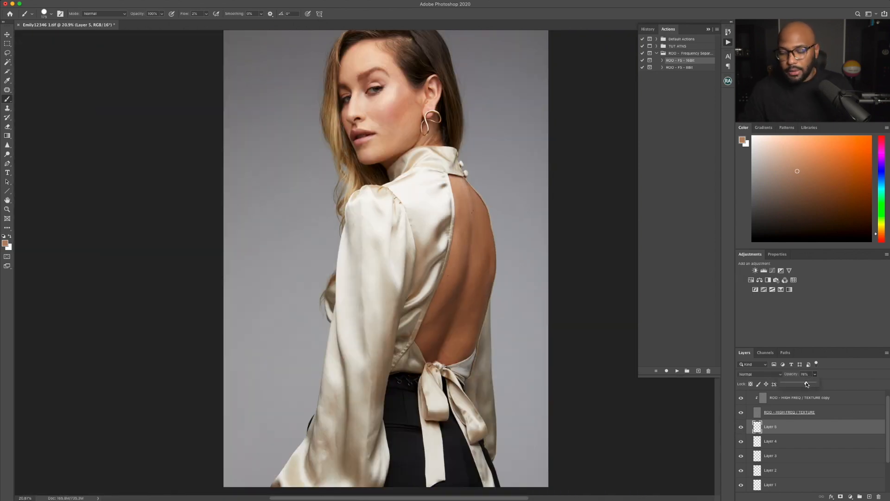
Add an empty layer above Layer 5 and blend the middle of the back with sampled skin tones and a 125 px brush
left_click(869, 497)
left_click_drag(434, 266, 429, 213)
key("bracketleft")
key("bracketleft")
left_click(435, 200, "alt")
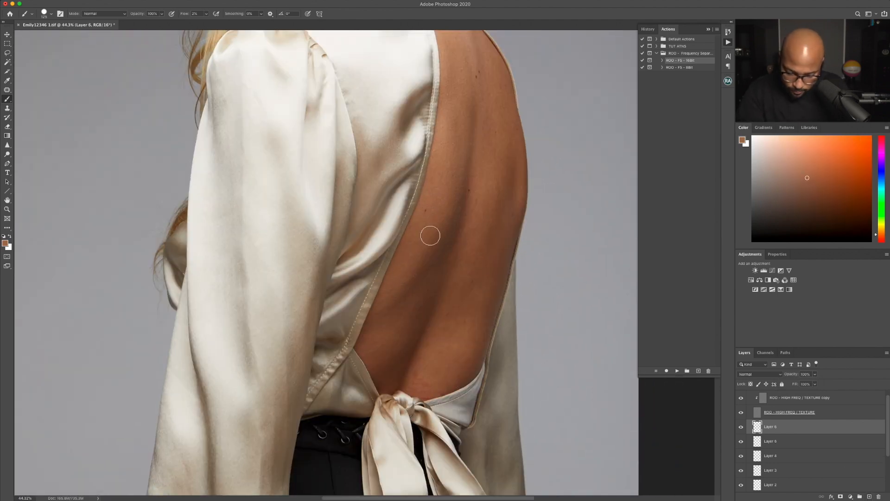
left_click(479, 206, "alt")
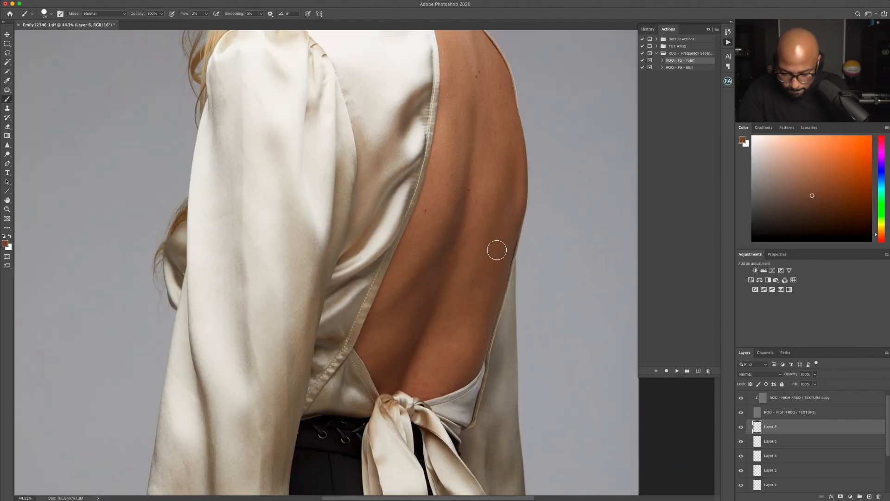
left_click(502, 231, "alt")
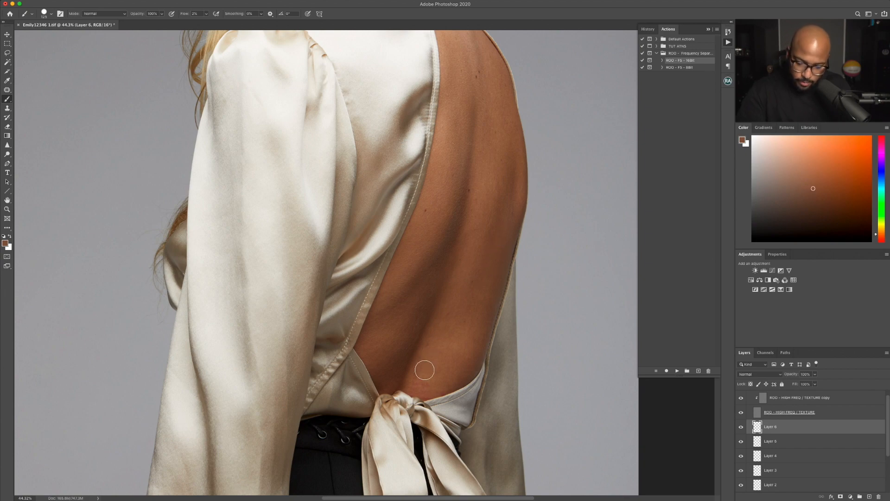
Reduce the redness on the lower back above the blouse knot on Layer 6 with sampled skin tones and a smaller brush
scroll(440, 318, "up", 5)
scroll(440, 318, "down", 6)
scroll(469, 251, "up", 4)
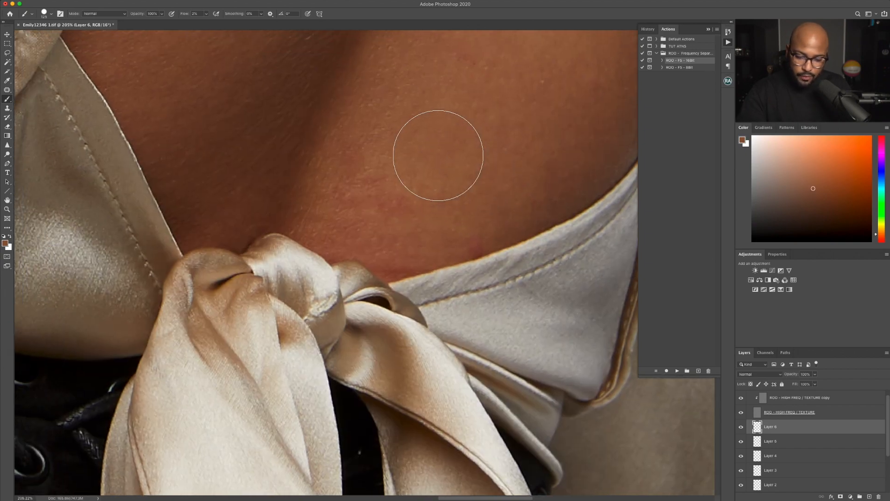
scroll(468, 208, "down", 2)
key("bracketleft")
key("bracketleft")
key("bracketleft")
key("bracketleft")
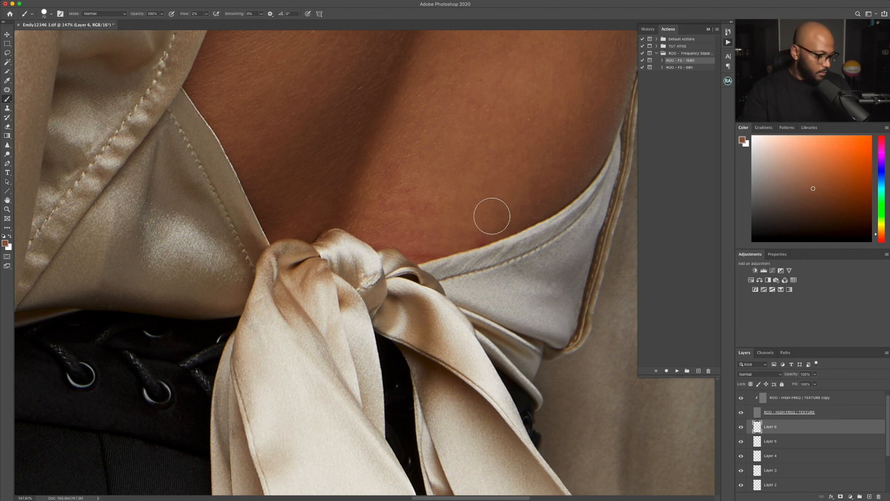
left_click(418, 166, "alt")
left_click(406, 194, "alt")
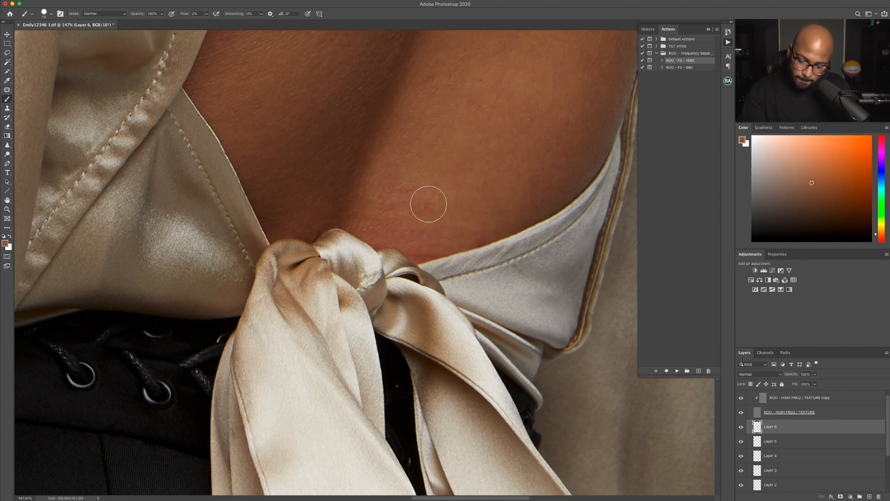
mouse_move(429, 203)
left_mouse_down()
mouse_move(383, 204)
mouse_move(432, 129)
mouse_move(417, 211)
mouse_move(401, 193)
left_mouse_up()
left_click(413, 204, "alt")
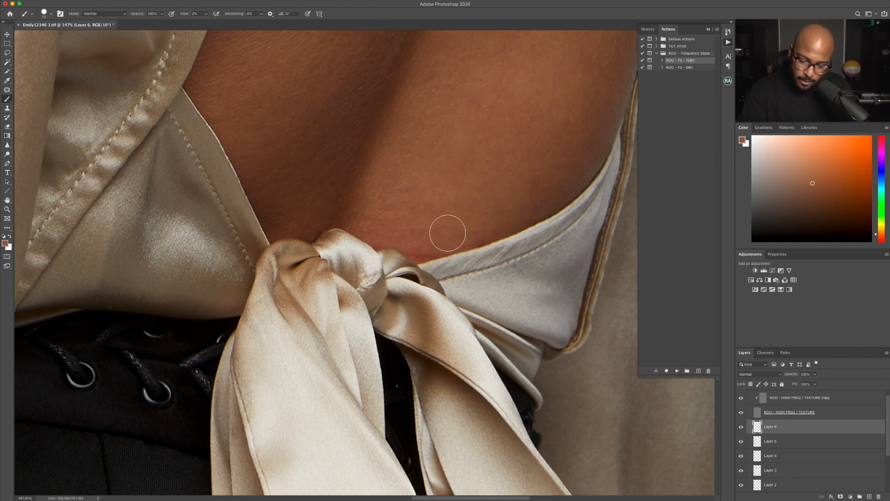
left_click(433, 245, "alt")
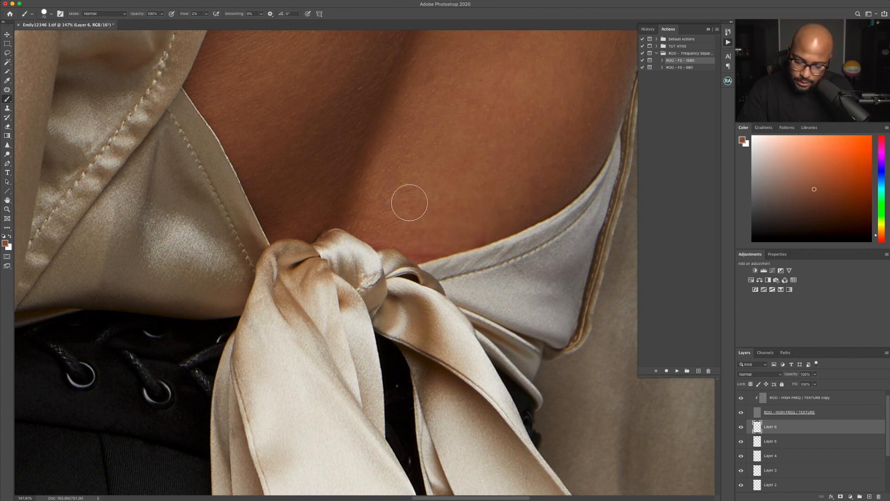
Reduce the brush again and even out the remaining red patches beside the blouse knot with tones sampled from the lower back
key("bracketleft")
key("bracketleft")
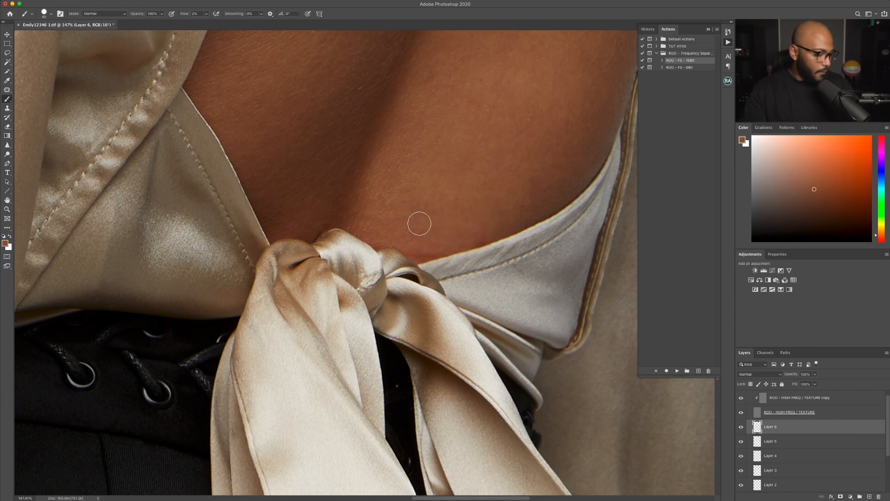
left_click(423, 166, "alt")
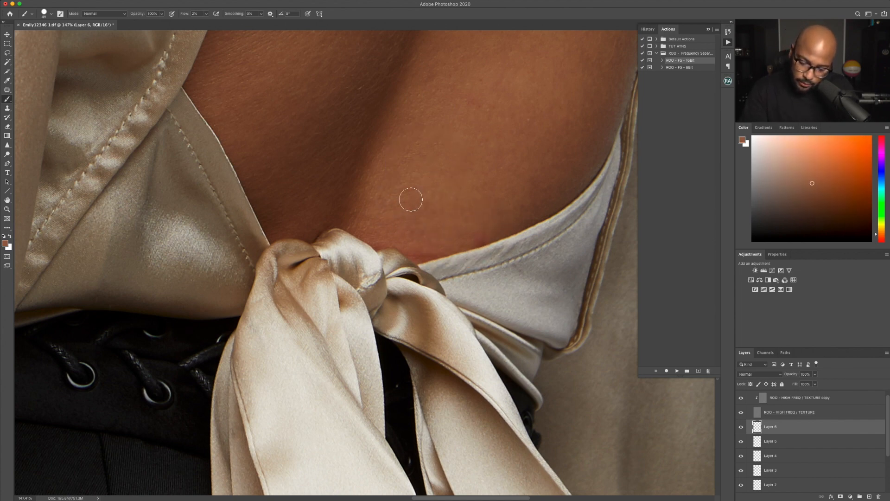
left_click(417, 230, "alt")
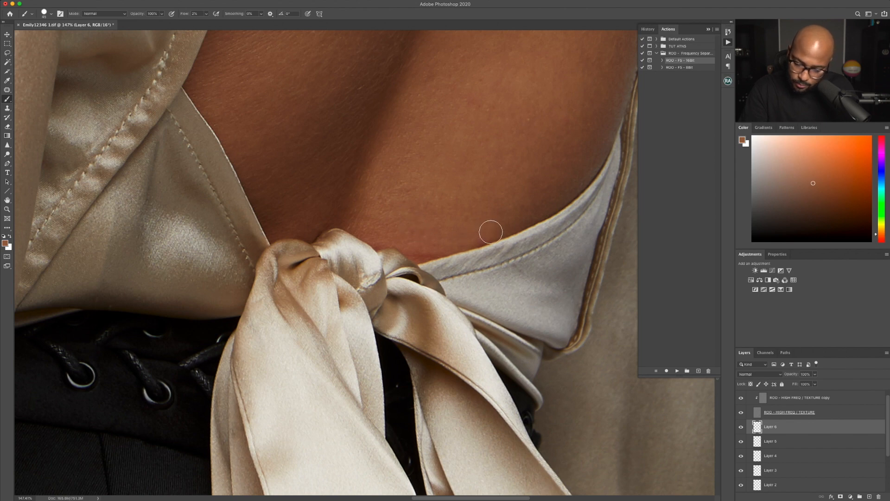
left_click(493, 171, "alt")
left_click(471, 221, "alt")
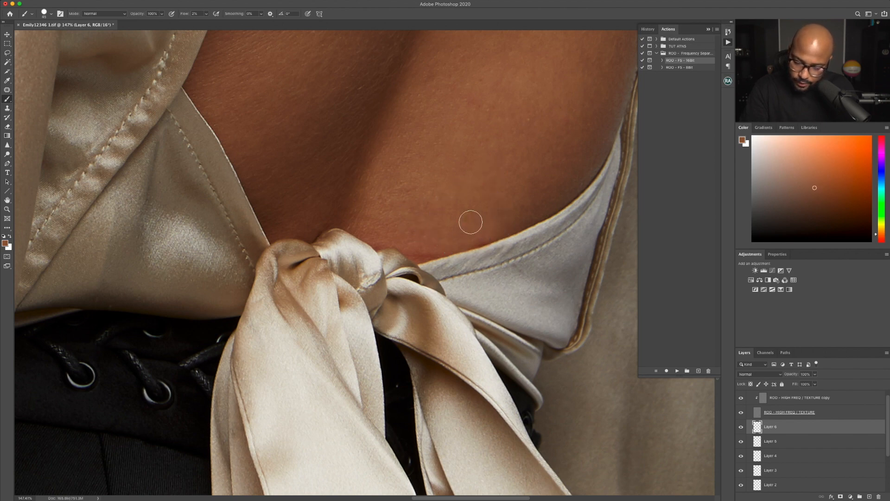
Blend the skin along the blouse's lower edge with a very small brush, and enlarge the brush to smooth the surrounding area
key("bracketleft")
key("bracketleft")
key("bracketleft")
key("bracketleft")
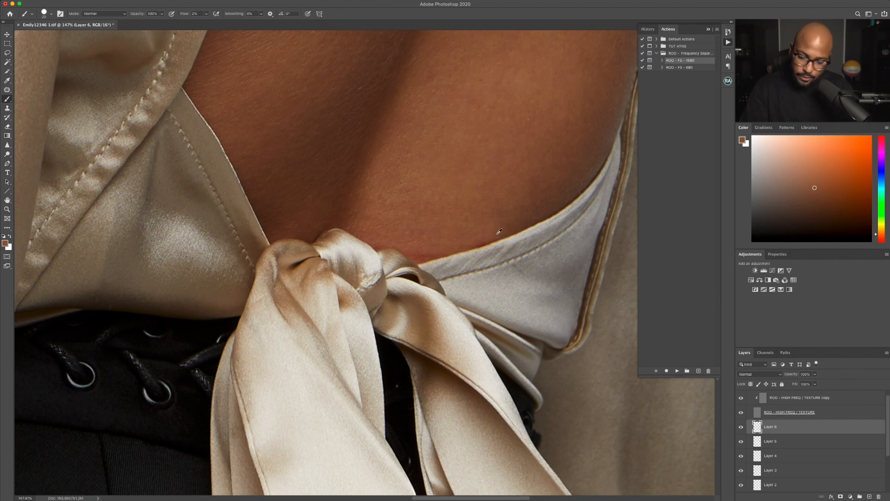
left_click(496, 236, "alt")
left_click(483, 202, "alt")
key("bracketright")
key("bracketright")
key("bracketright")
key("bracketright")
key("bracketright")
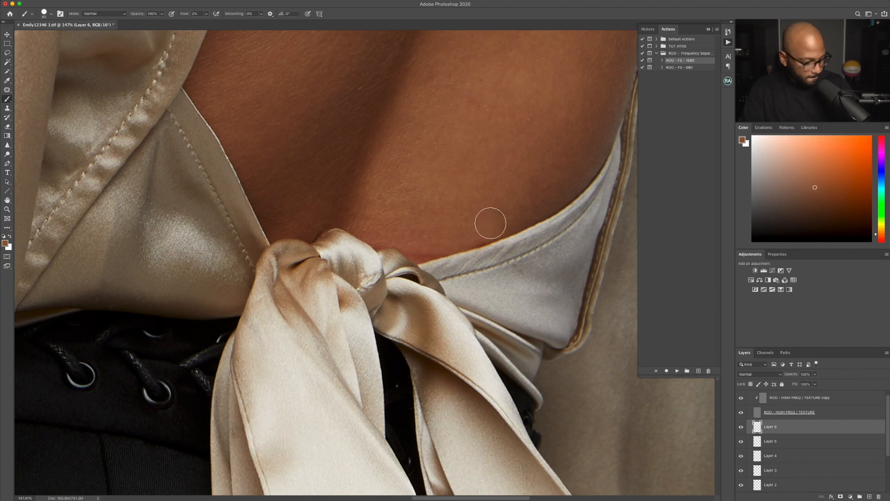
left_click(493, 221, "alt")
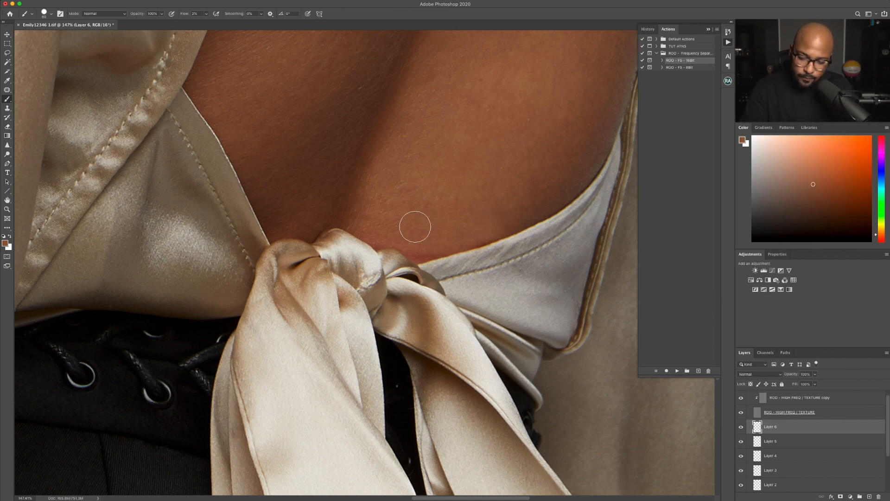
Blend the shadow transitions from the middle to the lower back on Layer 6 with sampled skin tones and a larger brush
key("super+0")
scroll(786, 440, "up", 1)
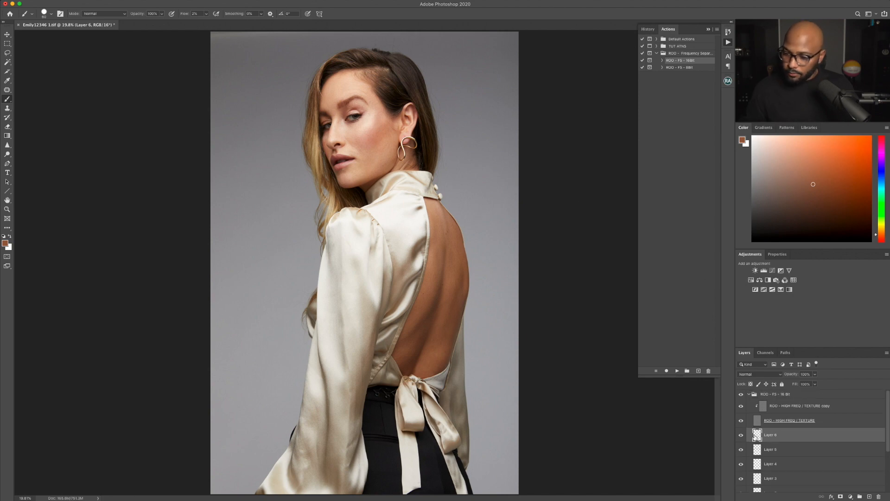
left_click_drag(400, 265, 457, 269)
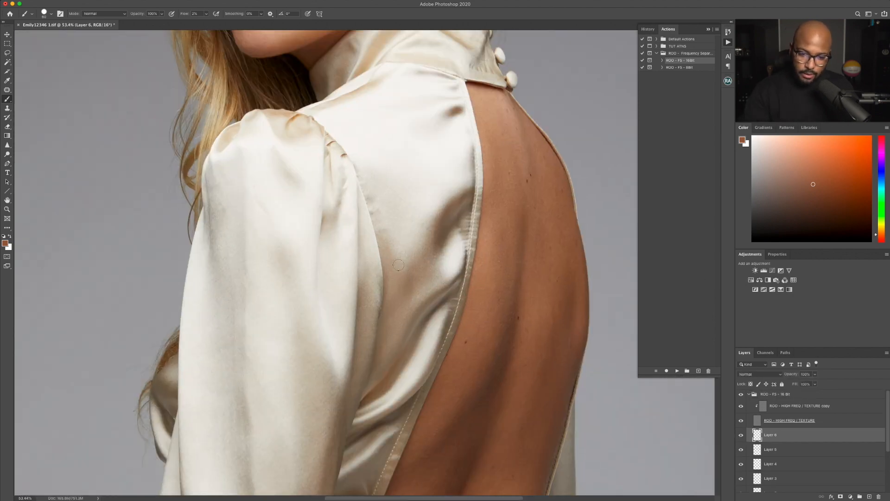
left_click_drag(431, 394, 419, 232)
left_click(454, 192, "alt")
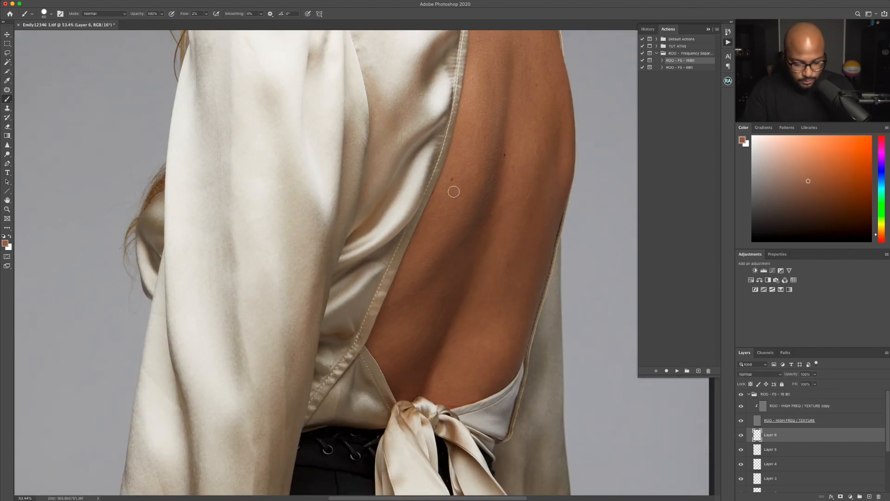
key("bracketright")
key("bracketright")
key("bracketright")
key("bracketright")
key("bracketright")
key("bracketright")
left_click(454, 192, "alt")
left_click_drag(455, 195, 457, 234)
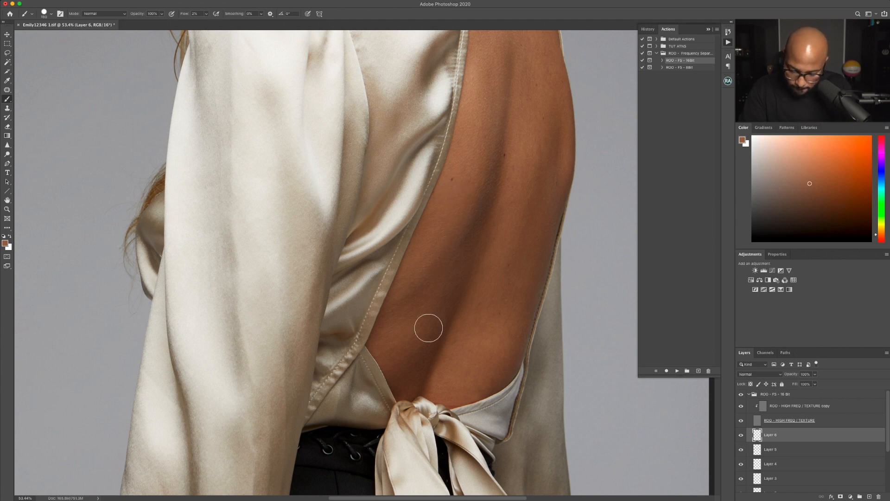
Undo the last two brush strokes on the back and rework the area with freshly sampled skin tones
left_click(497, 119, "alt")
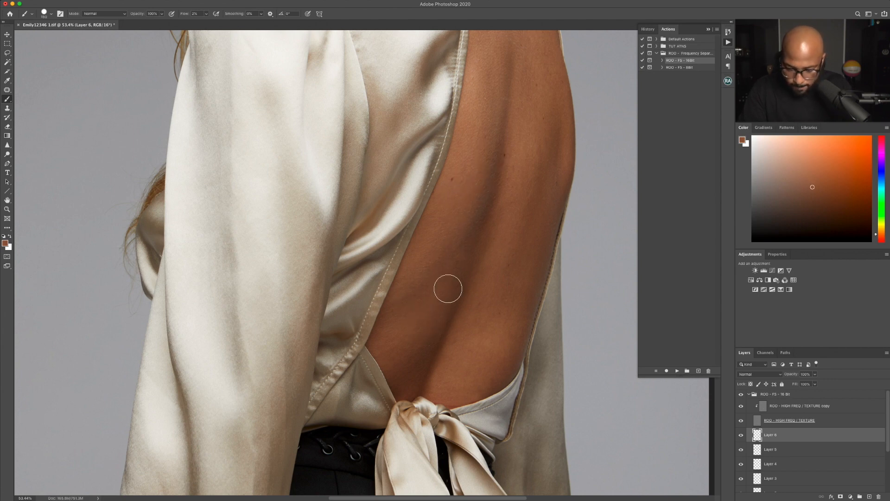
key("super+z")
key("super+z")
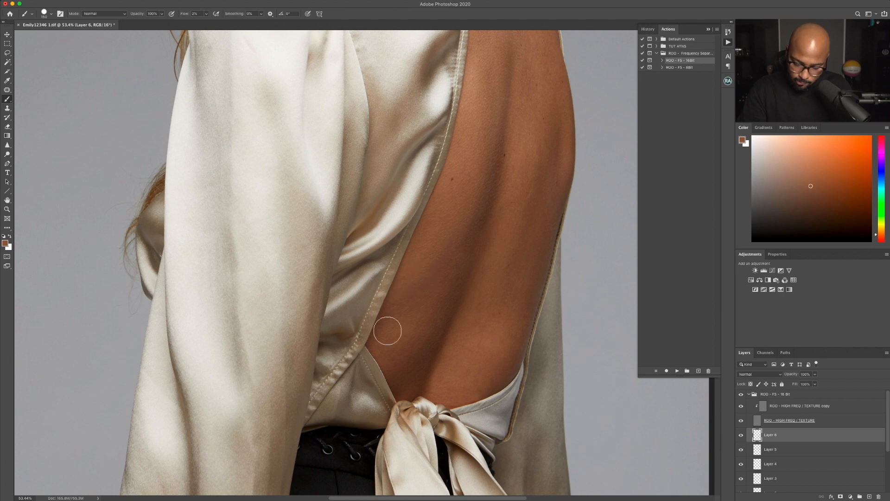
left_click(448, 231, "alt")
Compare the portrait with Layer 6 hidden and shown, and select the ROO - FS - 16 Bit group
scroll(422, 321, "down", 5)
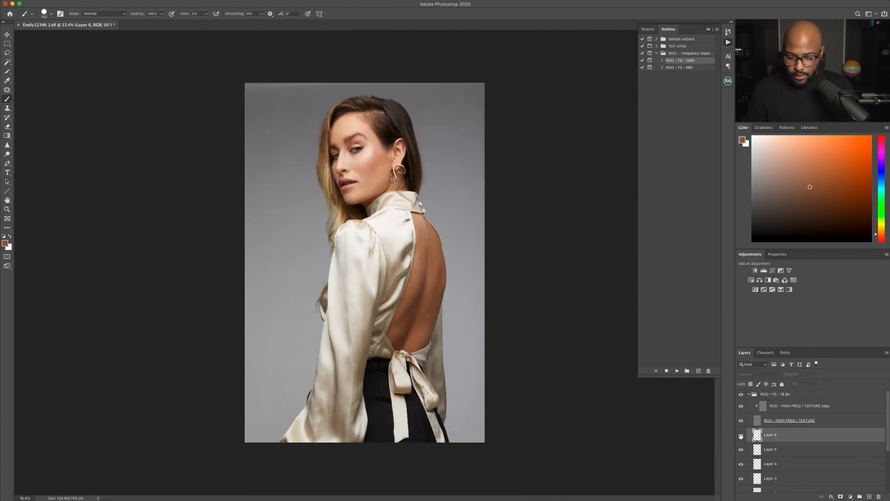
left_click(748, 396)
scroll(379, 159, "up", 8)
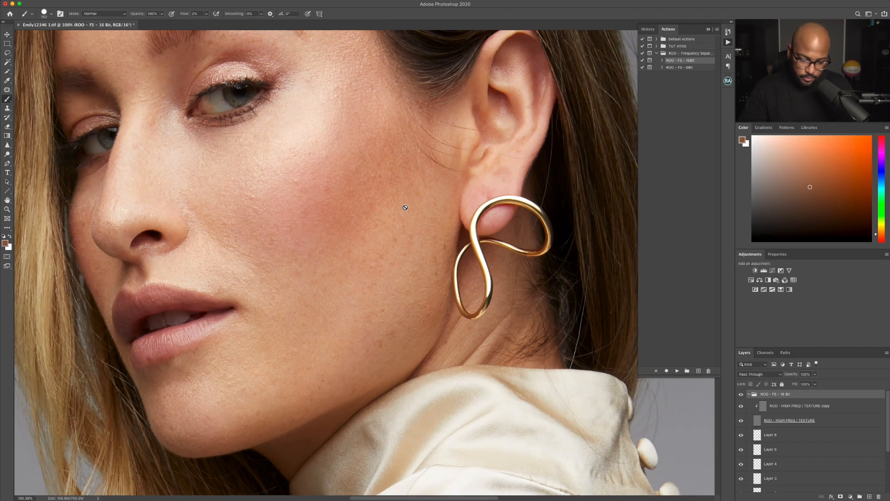
Add a new empty layer directly above Layer 6 for retouching the nose area
scroll(406, 207, "up", 2)
left_click_drag(180, 235, 525, 276)
left_click(807, 438)
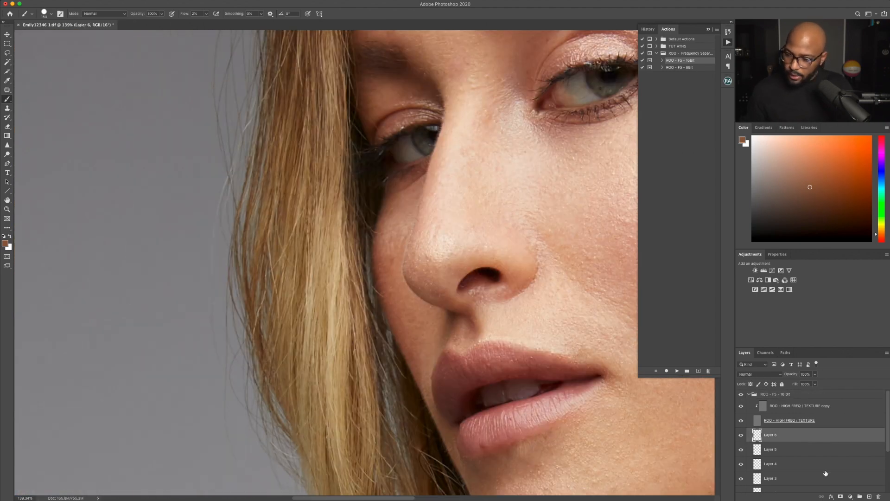
scroll(826, 473, "down", 1)
left_click(870, 497)
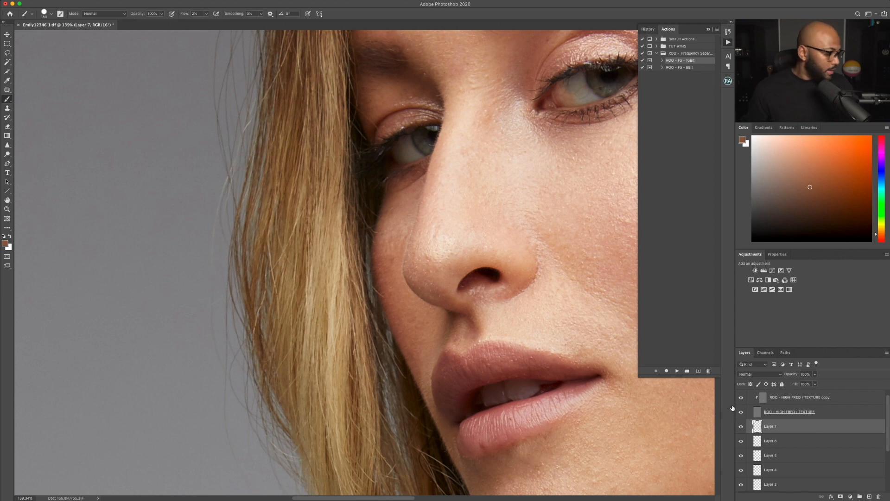
Reduce the brush to a small size and blend the edge of the nose bridge with skin tones sampled from the nose
scroll(449, 198, "up", 5)
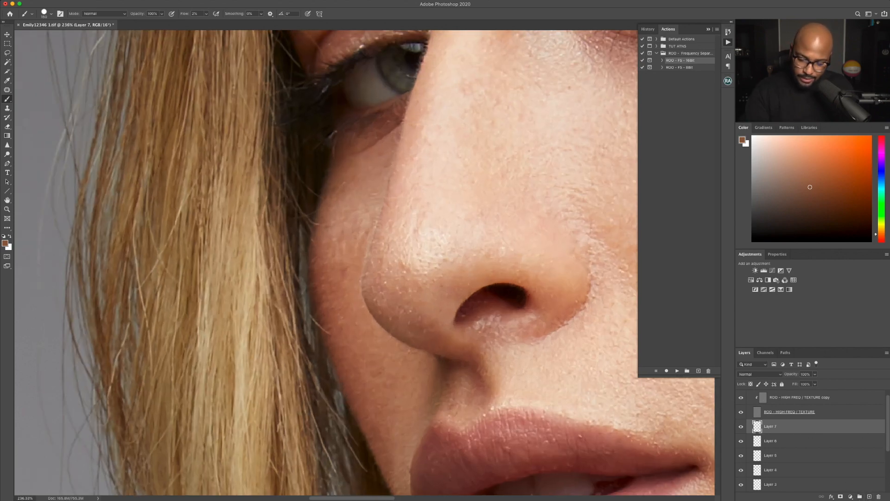
key("bracketleft")
key("bracketleft")
key("bracketleft")
key("bracketleft")
key("bracketleft")
key("bracketleft")
key("bracketleft")
key("bracketleft")
key("bracketleft")
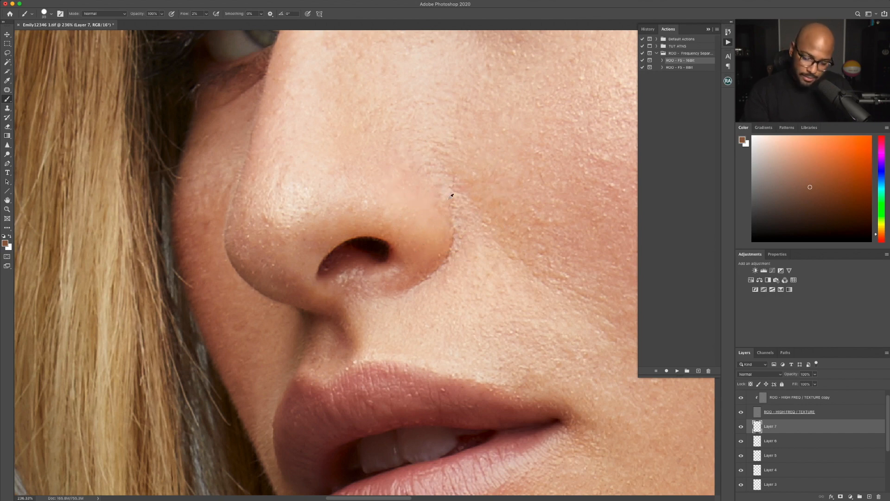
left_click(281, 204, "alt")
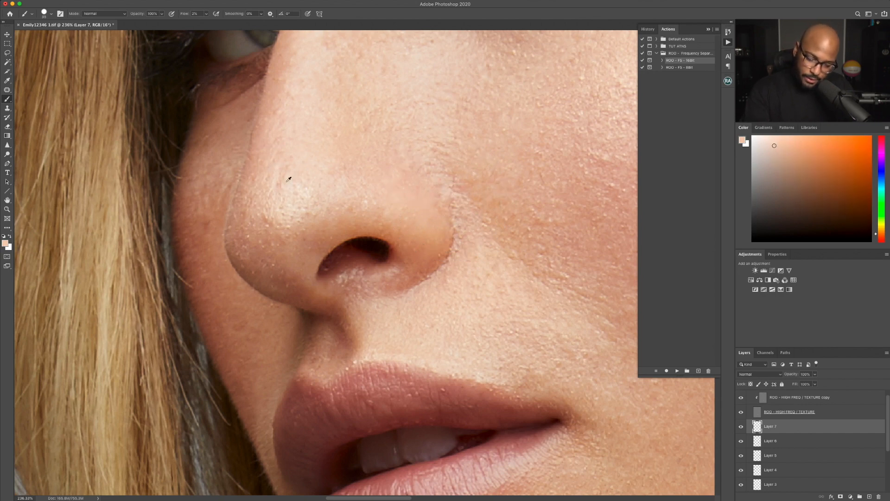
left_click(282, 127, "alt")
left_click_drag(270, 130, 260, 191)
Smooth the highlight and tone transitions on the side of the nose near its tip with freshly sampled tones
scroll(341, 218, "down", 4)
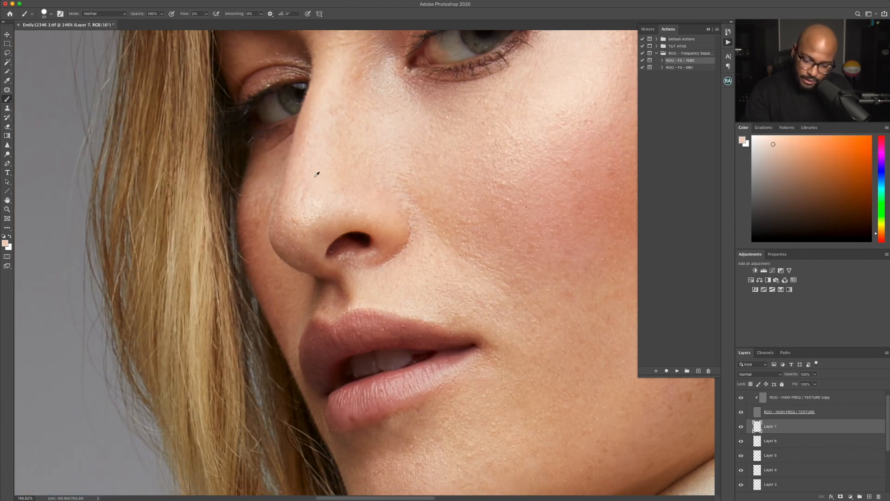
left_click(318, 162, "alt")
left_click(295, 191, "alt")
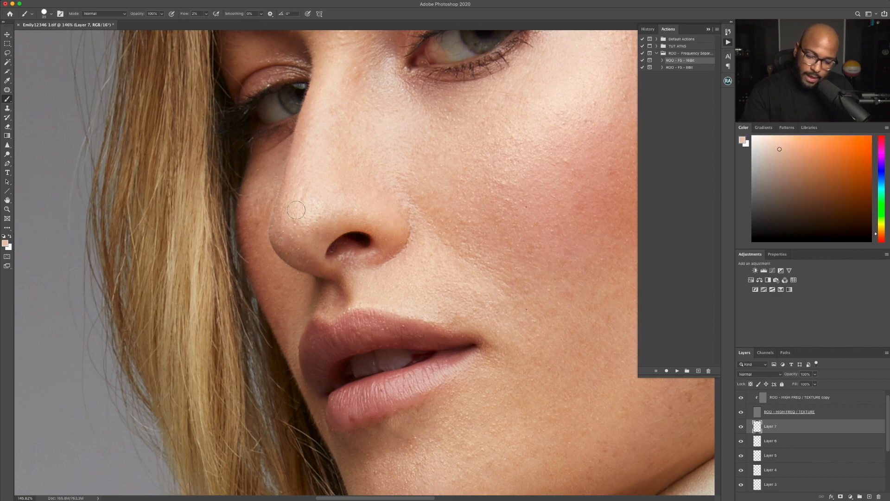
scroll(426, 229, "down", 4)
Enlarge the brush and even out the skin between the eyebrows and at the top of the nose with sampled tones
scroll(426, 229, "up", 5)
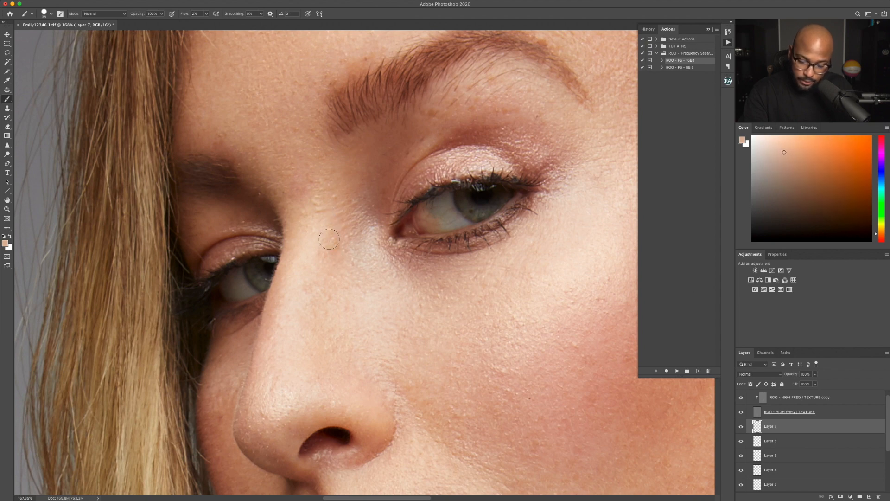
key("bracketright")
key("bracketright")
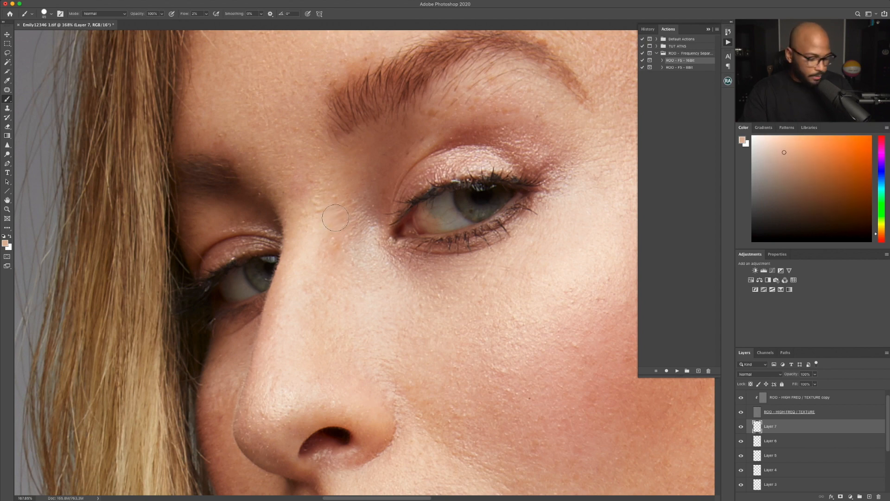
left_click(324, 192, "alt")
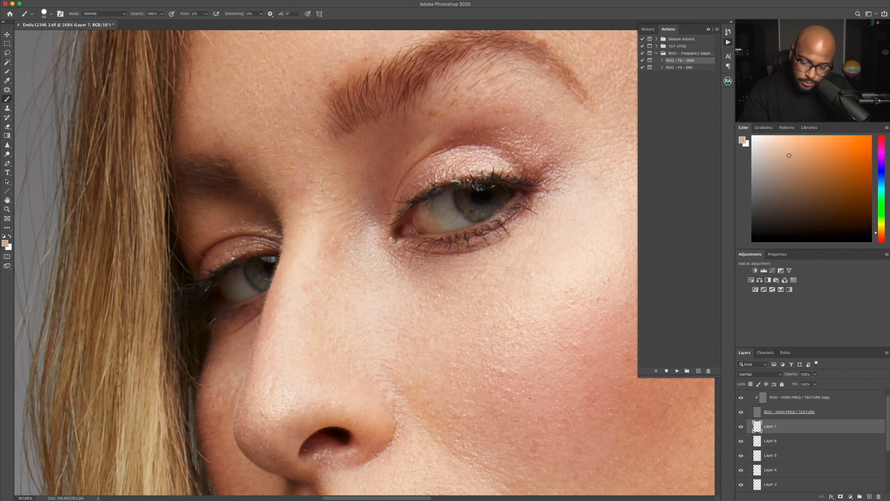
left_click(336, 186, "alt")
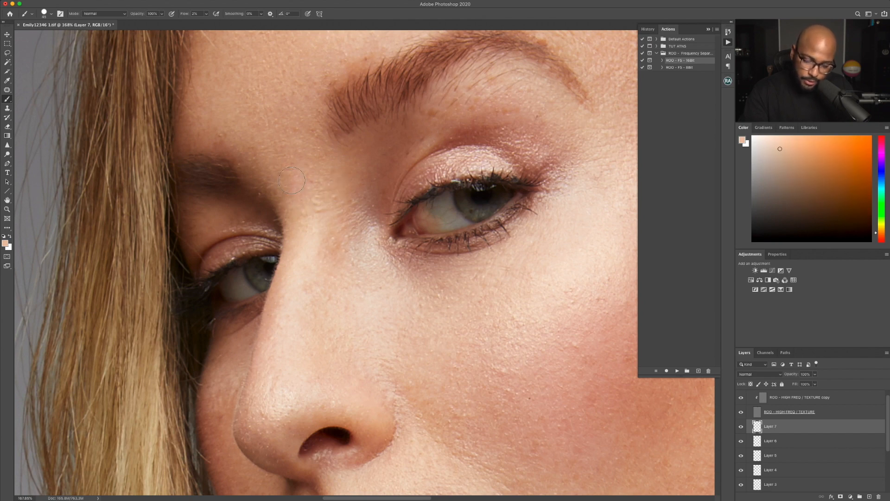
key("bracketright")
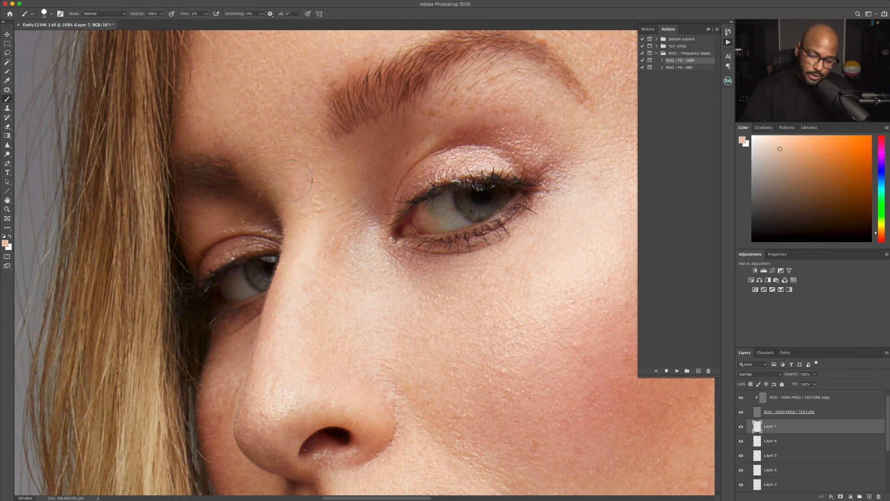
left_click(296, 185, "alt")
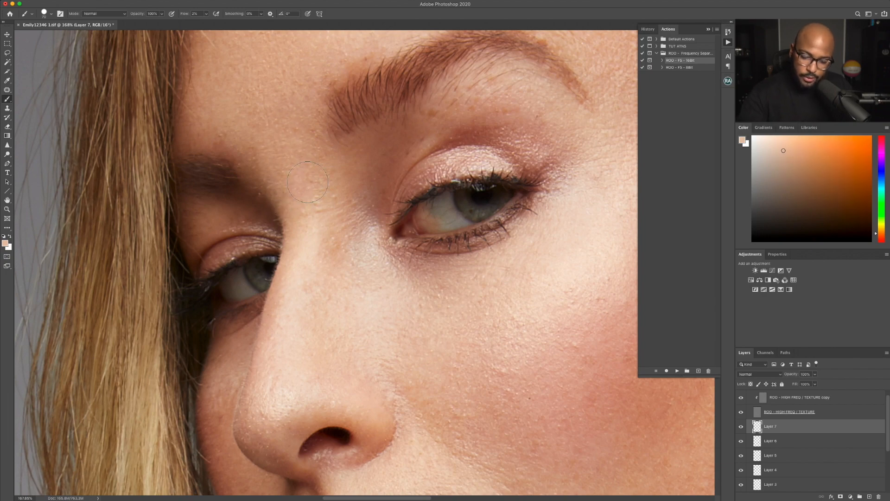
Check Layer 7's effect around the brows and blend the skin beside the far eyebrow with a tone sampled from the forehead
scroll(376, 218, "down", 5)
scroll(376, 218, "up", 5)
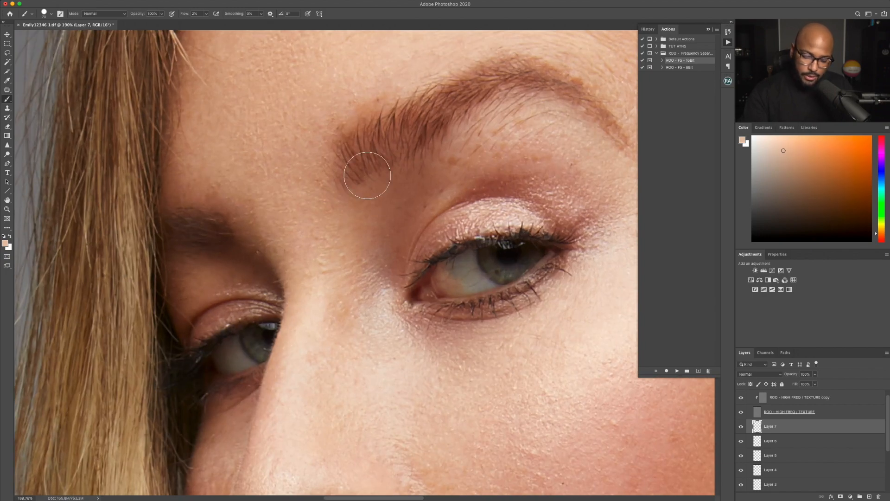
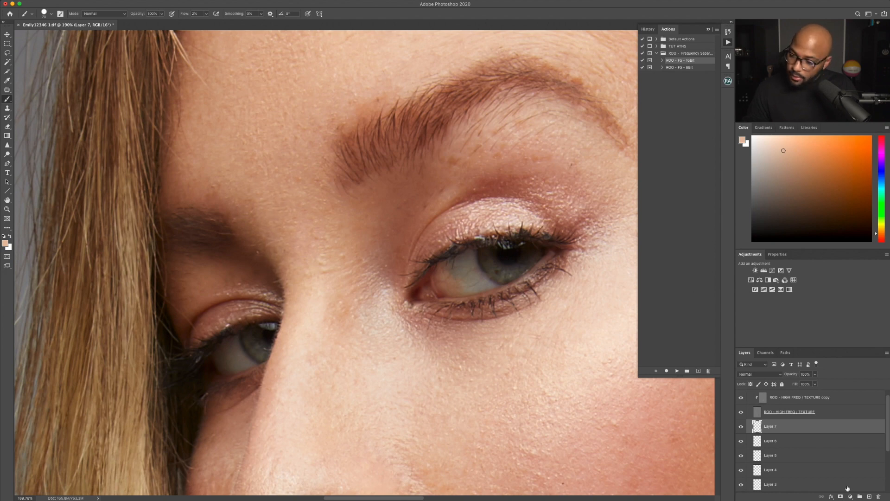
left_click(740, 427)
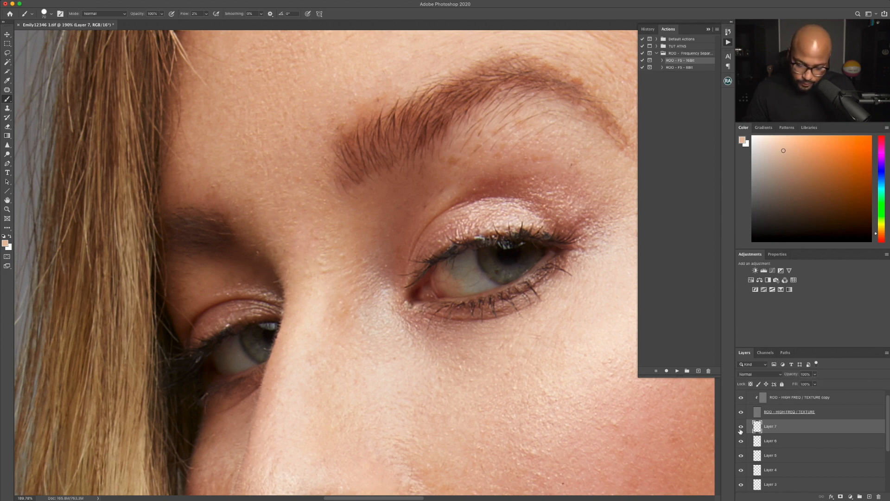
left_click(251, 168, "alt")
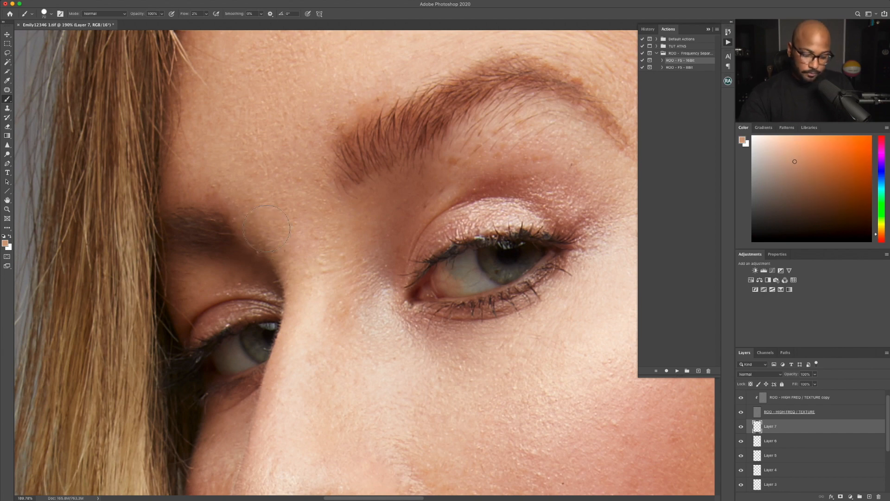
Compare the whole face with Layer 7 hidden and shown
scroll(419, 232, "down", 10)
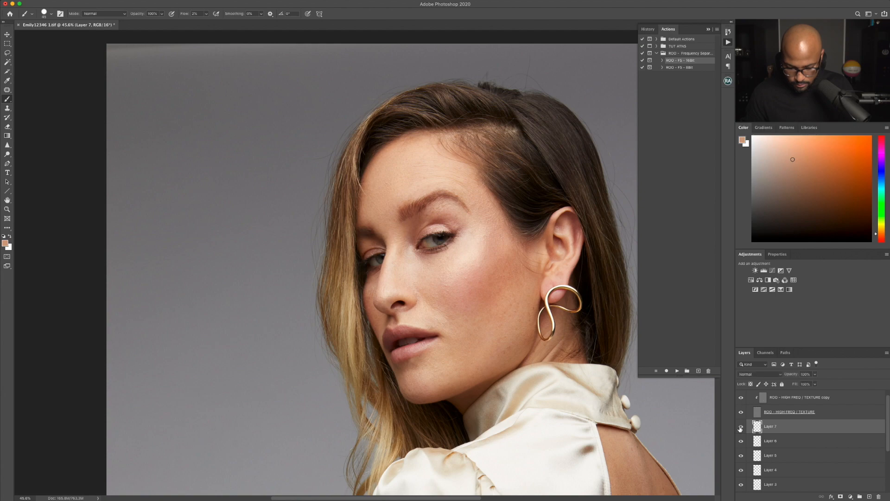
left_click(741, 427)
left_click(741, 428)
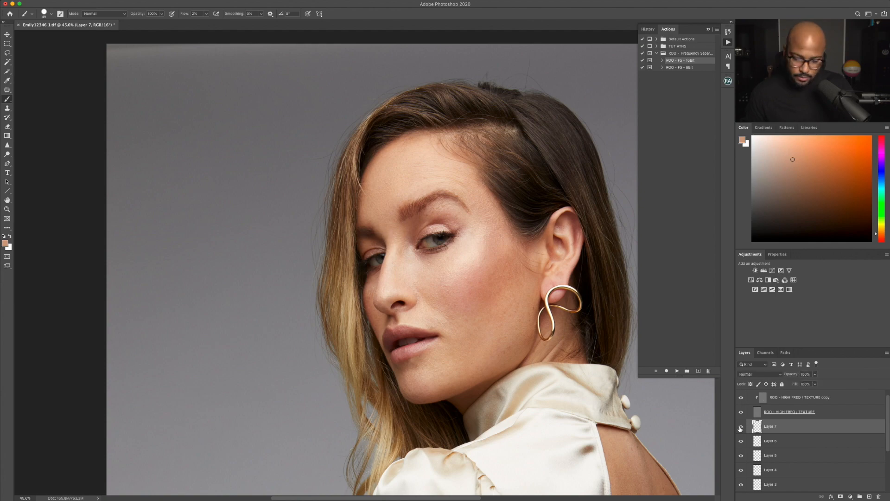
Add a new layer above Layer 7 and blend the far cheek beside the nose with sampled skin tones
scroll(375, 334, "up", 8)
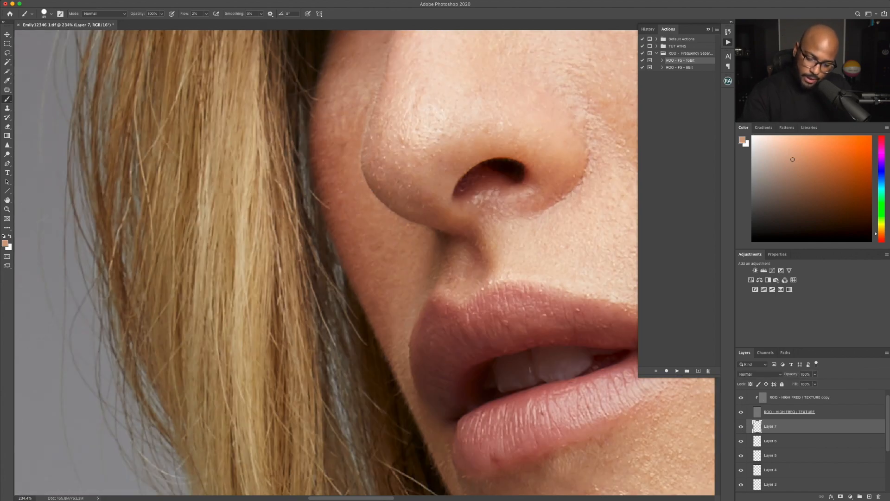
left_click(869, 496)
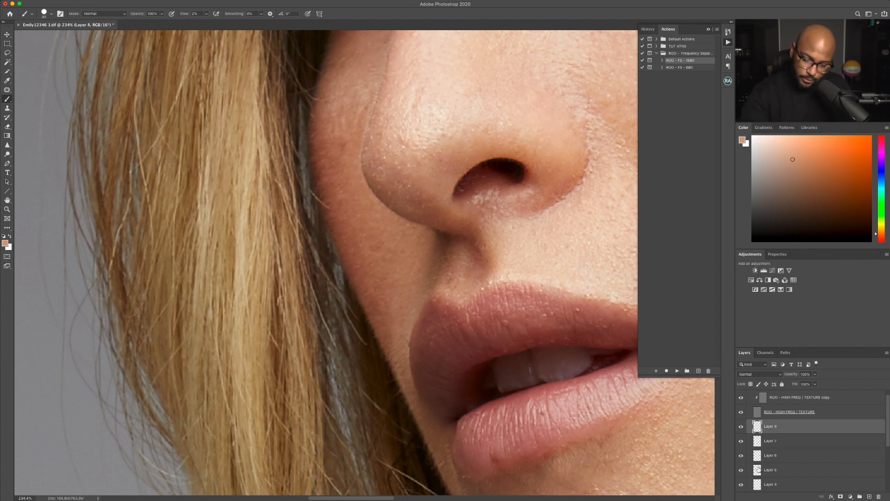
left_click(338, 105, "alt")
left_click(390, 250, "alt")
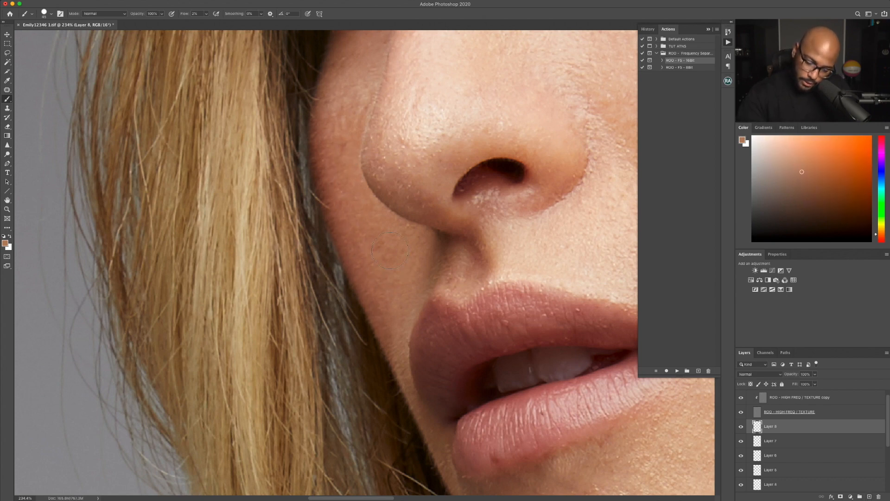
left_click(337, 172, "alt")
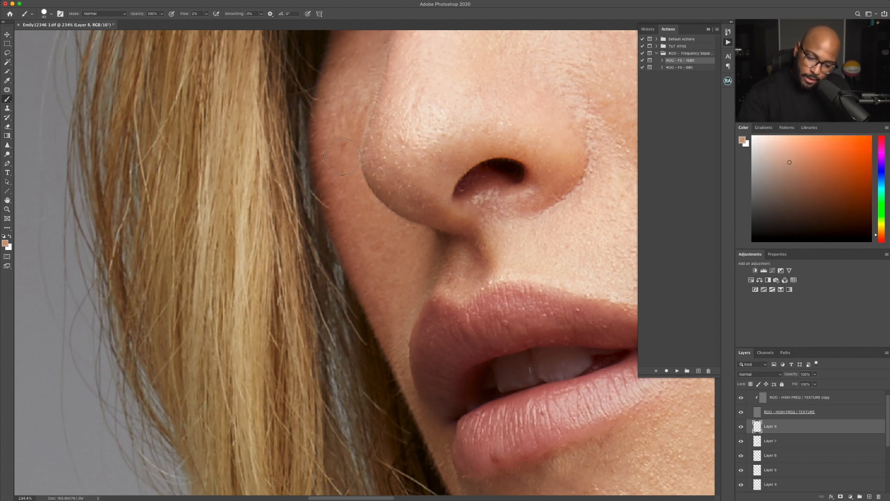
left_click(393, 253, "alt")
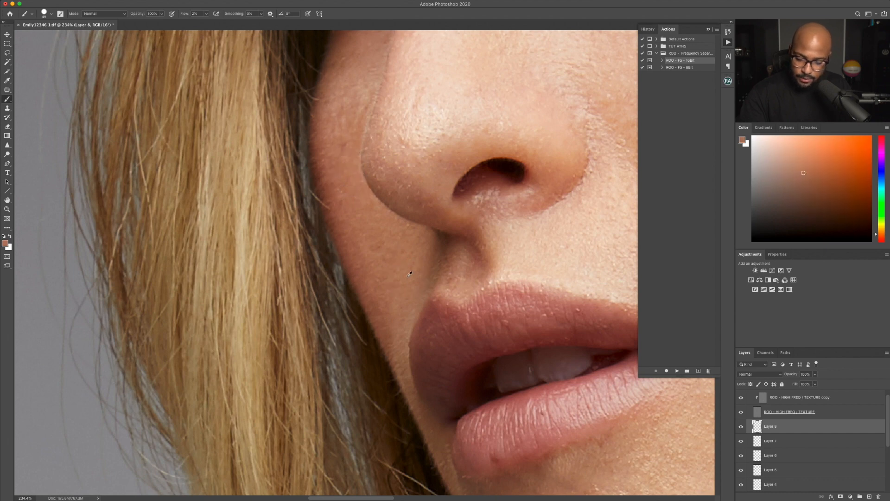
Blend the nose tip and the skin above the nostril on Layer 8 with a small brush and sampled tones
left_click(417, 154, "alt")
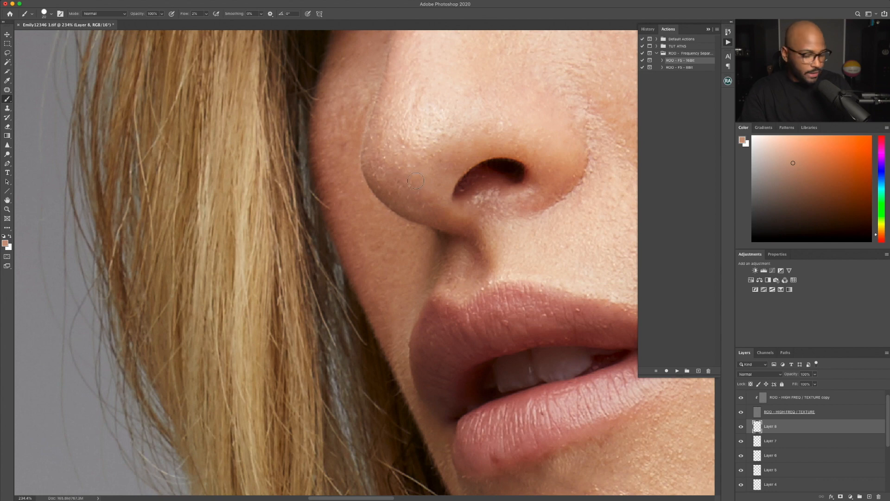
left_click(415, 135, "alt")
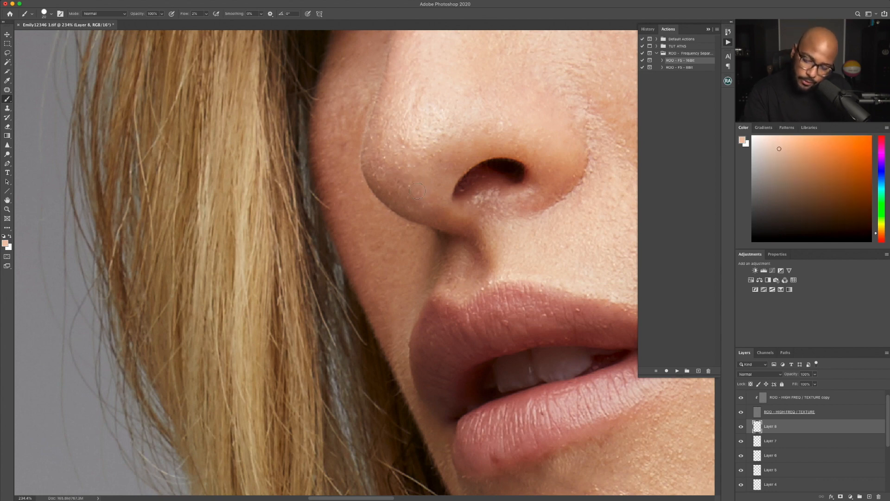
left_click(447, 115, "alt")
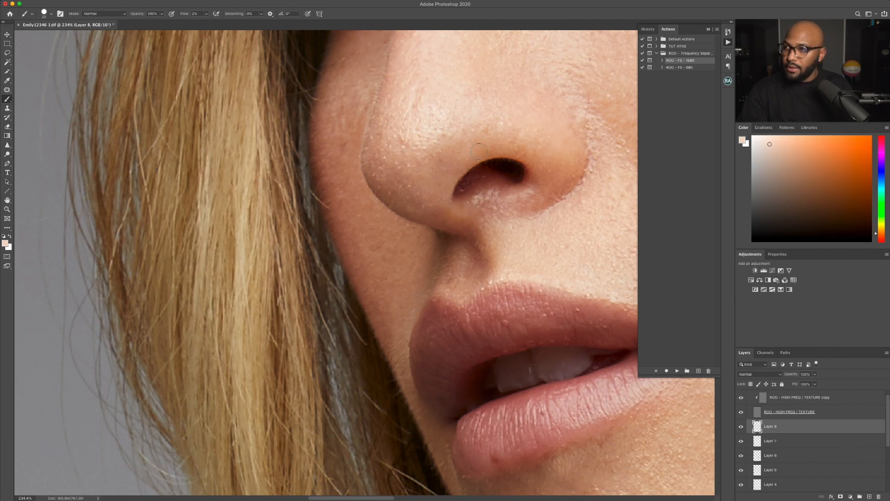
scroll(479, 151, "right", 3)
left_click(413, 129, "alt")
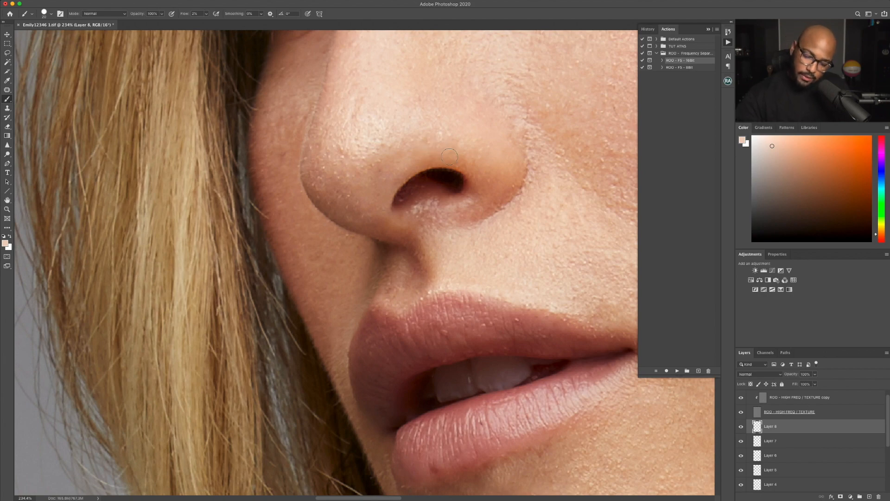
Examine the skin texture on the forehead, temple and cheek at close range
scroll(449, 157, "down", 10)
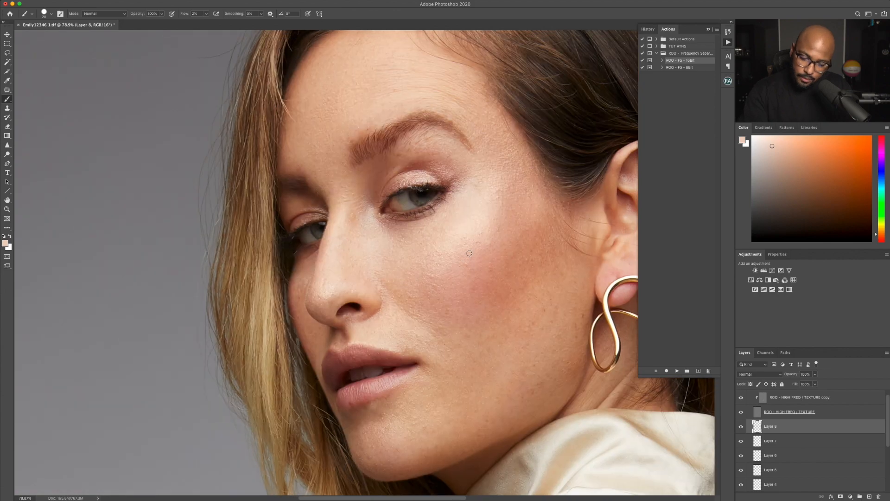
scroll(447, 164, "up", 5)
scroll(452, 169, "up", 5)
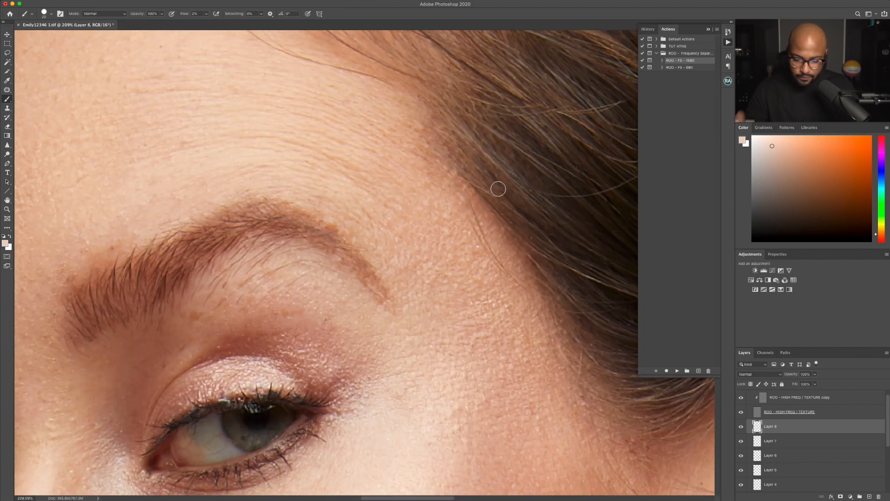
scroll(329, 208, "up", 2)
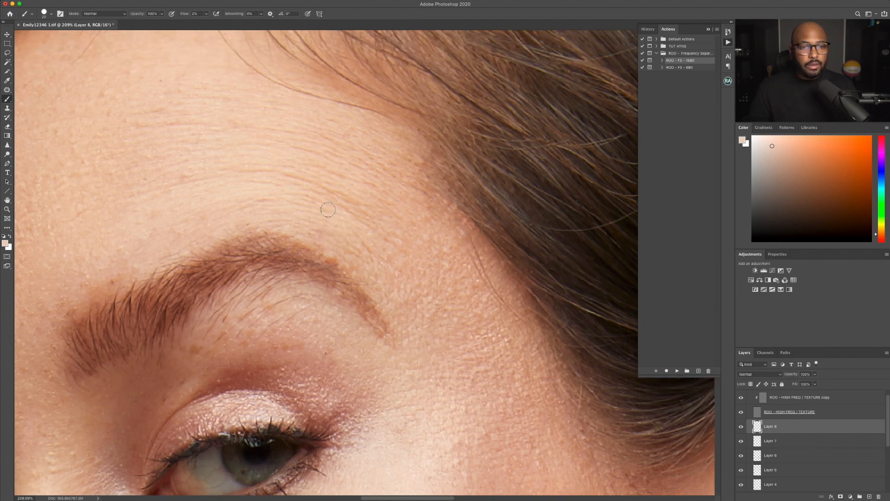
scroll(325, 207, "down", 10)
scroll(323, 207, "down", 3)
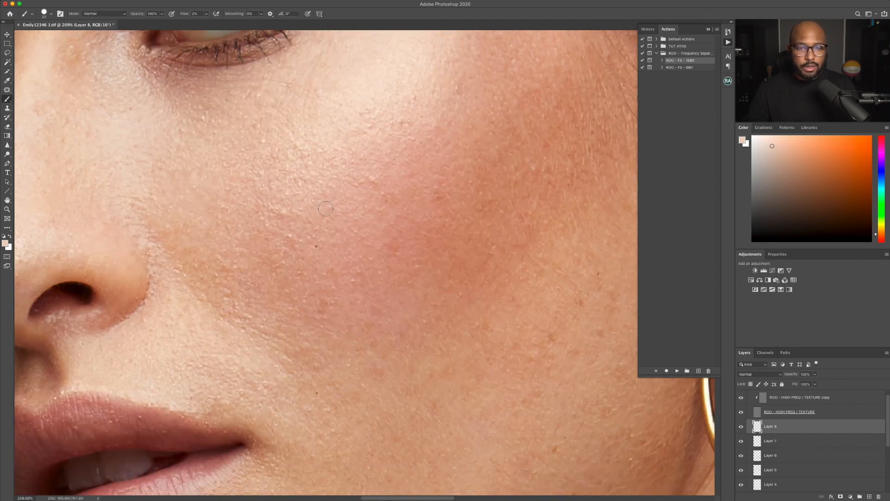
scroll(326, 208, "up", 12)
scroll(793, 396, "up", 1)
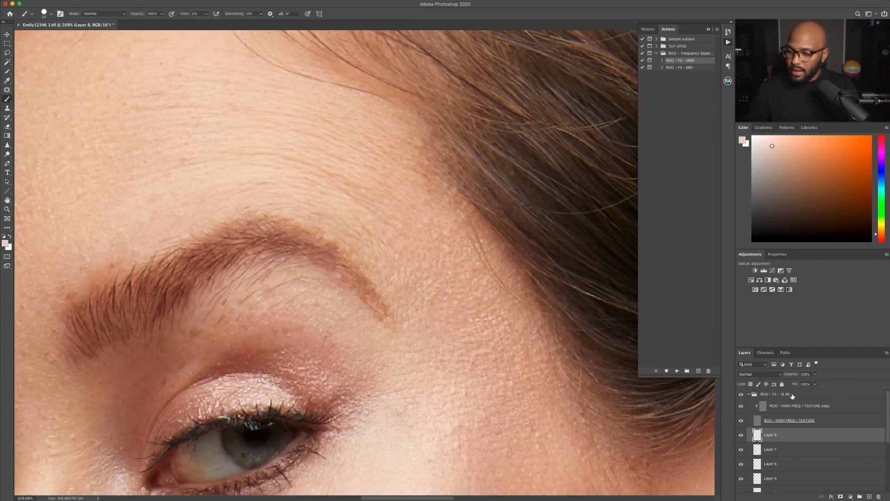
Duplicate the clipped texture copy layer as ROO - HIGH FREQ / TEXTURE copy 2
right_click(796, 408)
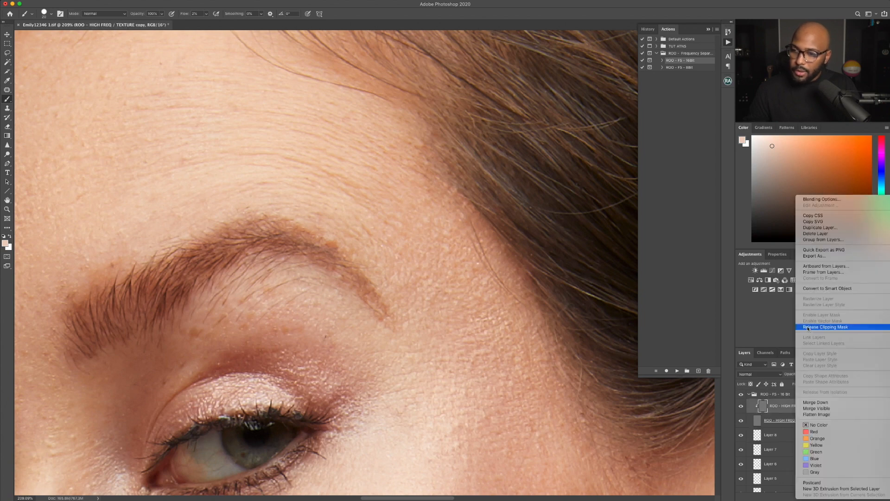
left_click(830, 228)
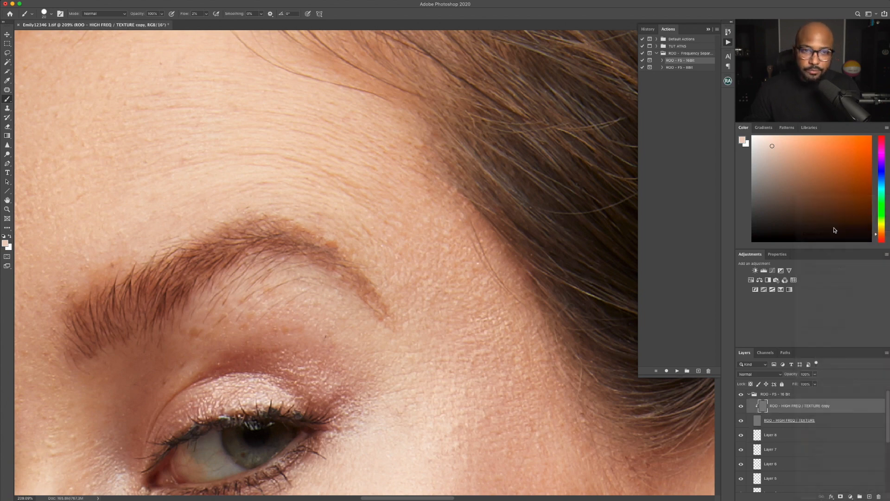
left_click(248, 175)
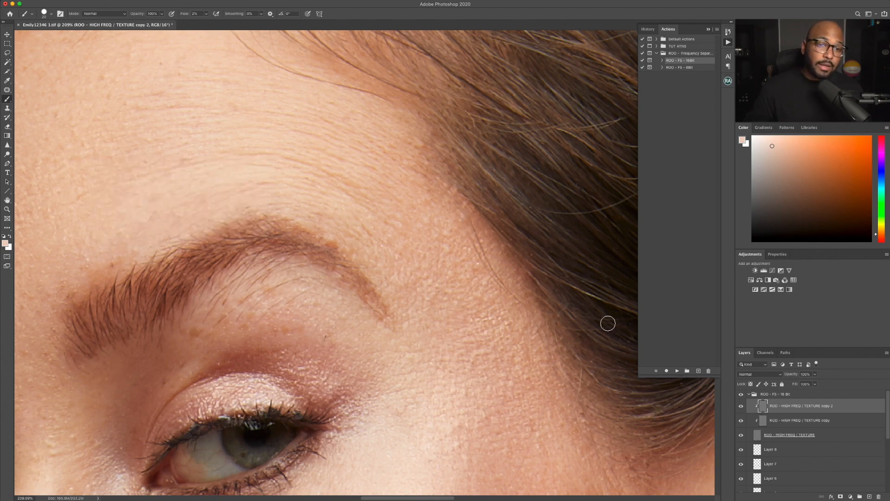
Patch the first fine forehead lines above the brow's arch on the new texture copy with the Patch tool
left_click(6, 90)
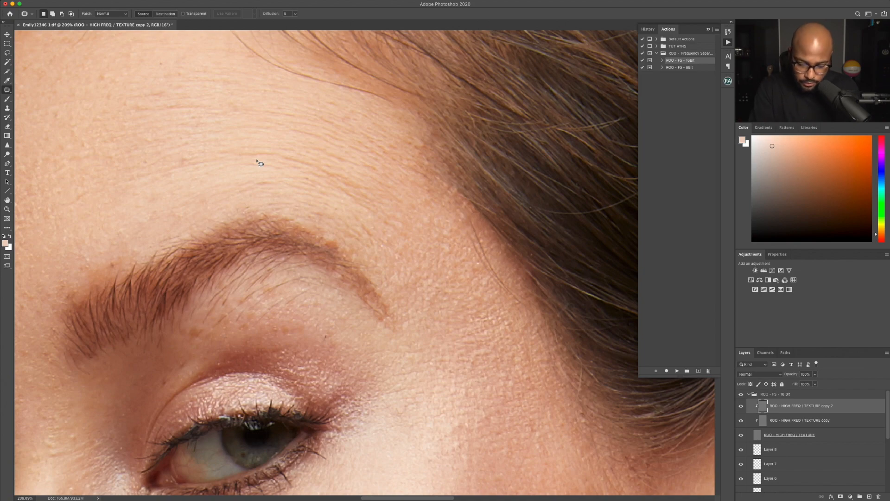
scroll(259, 162, "up", 3)
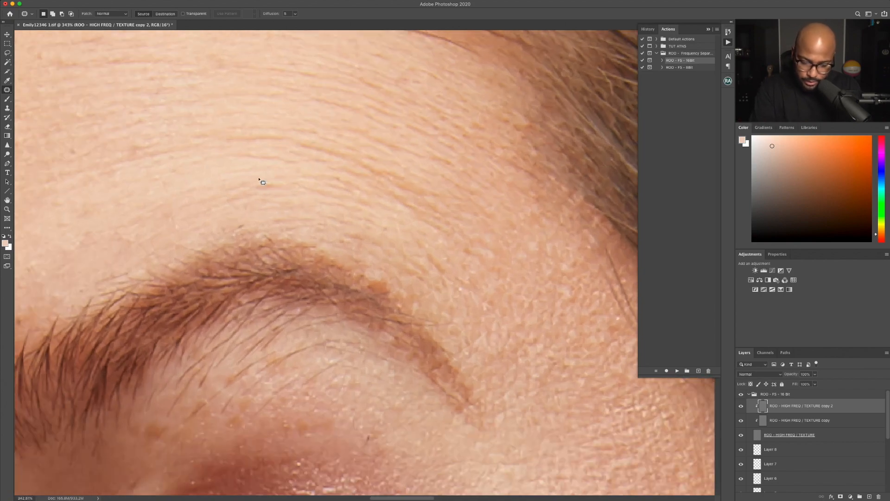
scroll(300, 182, "up", 4)
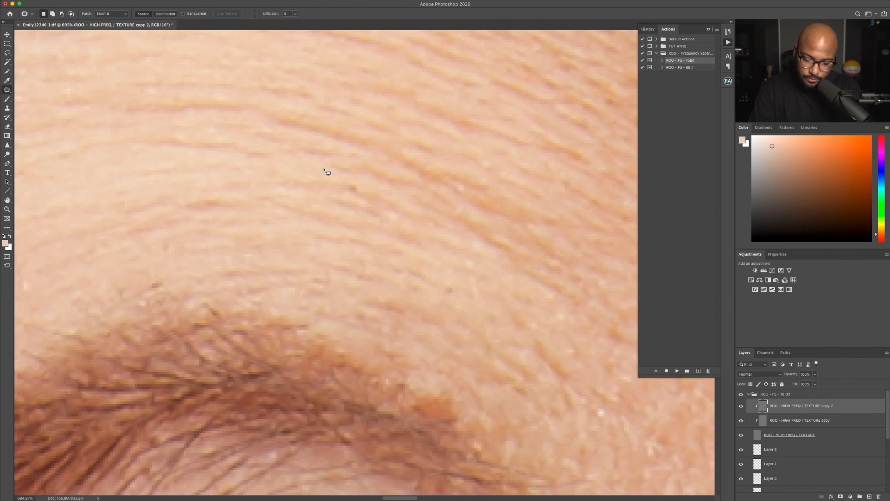
scroll(327, 172, "up", 2)
mouse_move(181, 128)
left_mouse_down()
mouse_move(136, 137)
mouse_move(159, 149)
mouse_move(251, 142)
mouse_move(228, 123)
mouse_move(201, 160)
left_mouse_up()
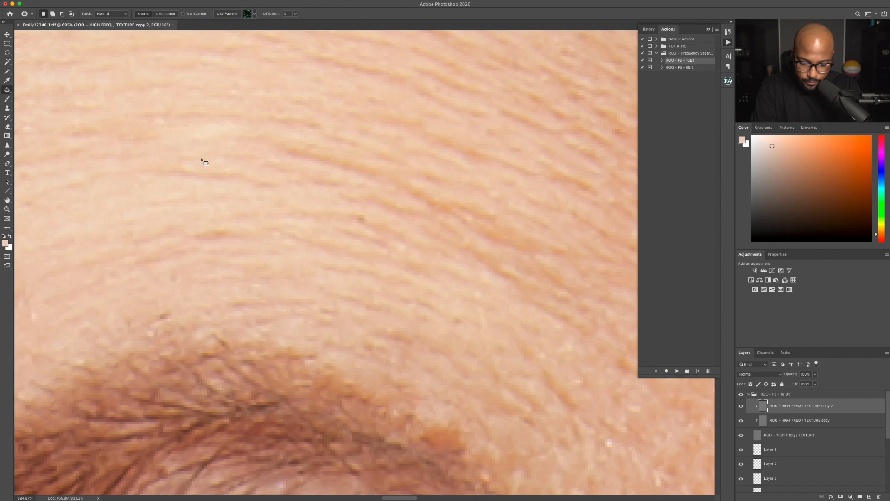
key("super+d")
mouse_move(227, 123)
left_mouse_down()
mouse_move(163, 132)
mouse_move(252, 128)
mouse_move(234, 126)
mouse_move(213, 105)
mouse_move(151, 122)
mouse_move(176, 124)
left_mouse_up()
key("super+d")
mouse_move(161, 125)
left_mouse_down()
mouse_move(176, 145)
mouse_move(247, 133)
left_mouse_up()
key("super+d")
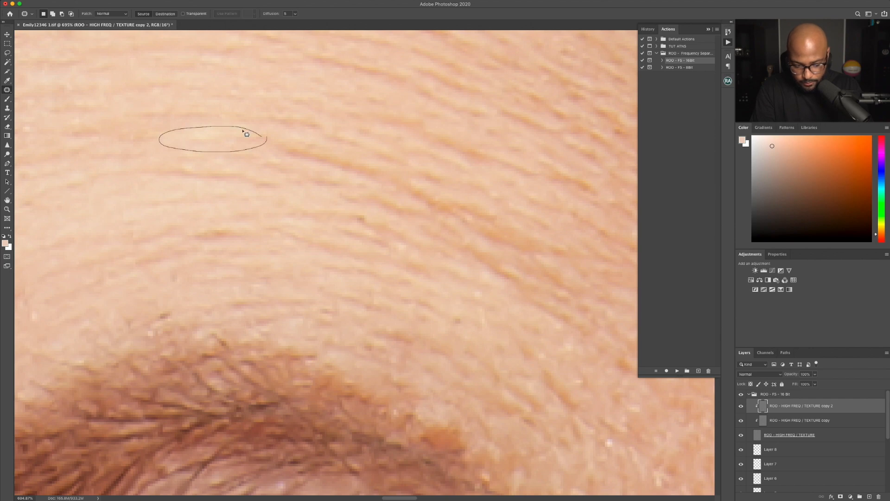
key("super+d")
Extend the patching to the neighbouring creases above the arch, moving toward the temple
mouse_move(310, 139)
left_mouse_down()
mouse_move(327, 156)
mouse_move(102, 211)
left_mouse_up()
key("super+d")
left_click_drag(351, 155, 320, 204)
key("super+d")
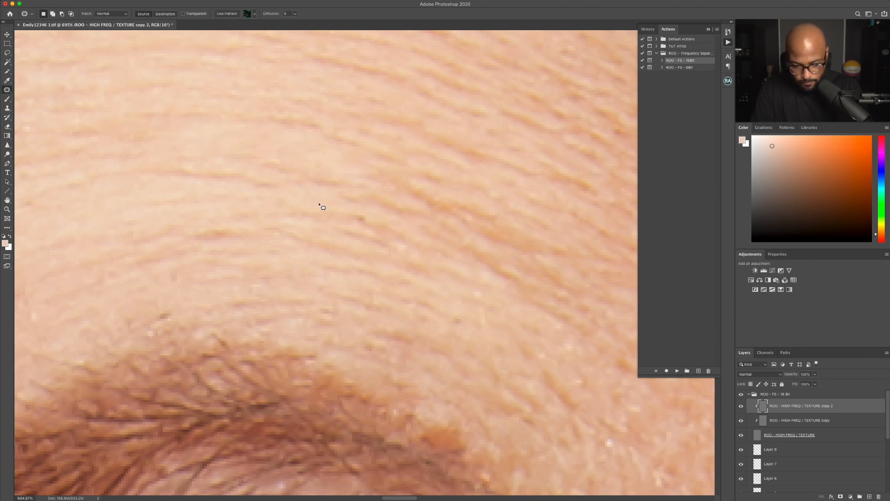
mouse_move(326, 162)
left_mouse_down()
mouse_move(298, 159)
mouse_move(363, 185)
mouse_move(327, 162)
left_mouse_up()
left_click_drag(329, 181, 311, 151)
key("super+d")
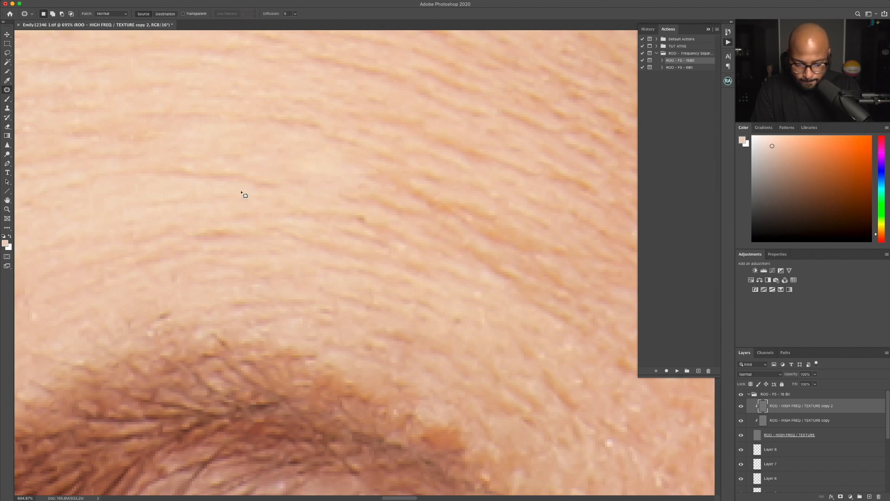
Patch the long thin crease just below the cleaned forehead area with smooth nearby texture
mouse_move(242, 193)
left_mouse_down()
mouse_move(109, 168)
mouse_move(51, 198)
mouse_move(256, 192)
mouse_move(238, 201)
left_mouse_up()
key("super+d")
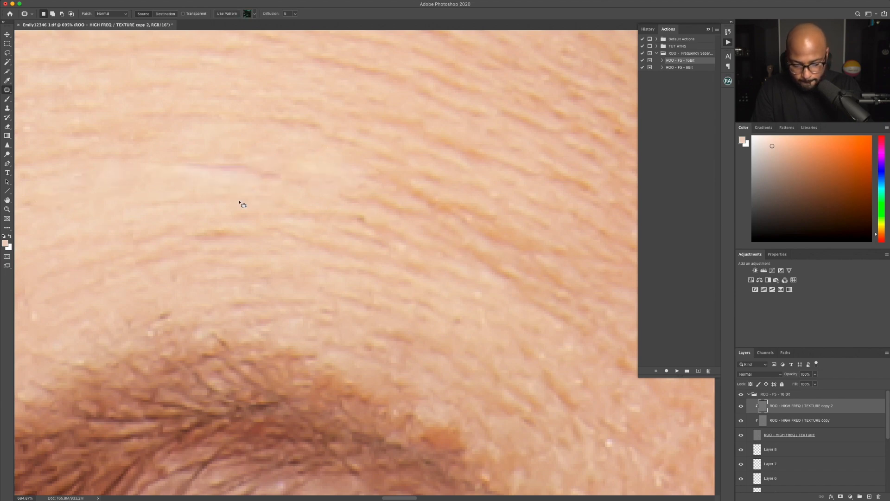
mouse_move(284, 179)
left_mouse_down()
mouse_move(170, 173)
mouse_move(284, 178)
left_mouse_up()
left_click_drag(267, 173, 261, 147)
key("super+d")
scroll(396, 251, "down", 10)
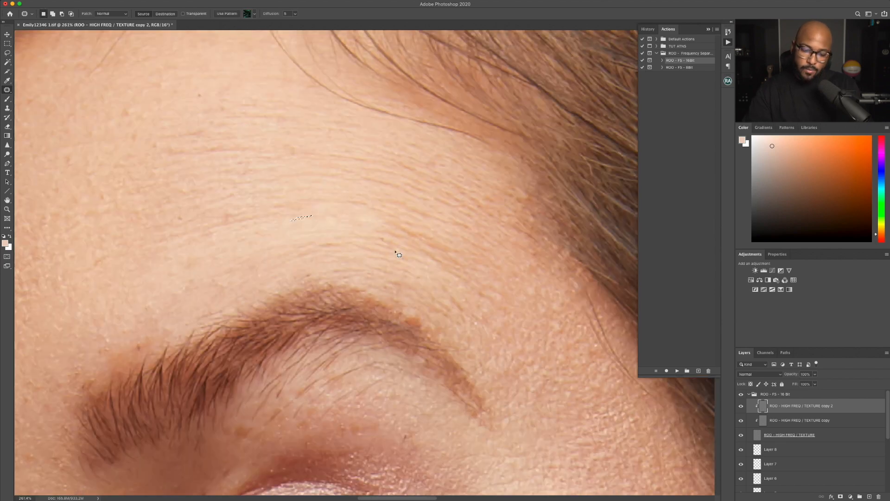
Patch the deeper diagonal creases between the brow's arch and the temple using smoother forehead texture
scroll(469, 229, "up", 6)
scroll(407, 225, "up", 6)
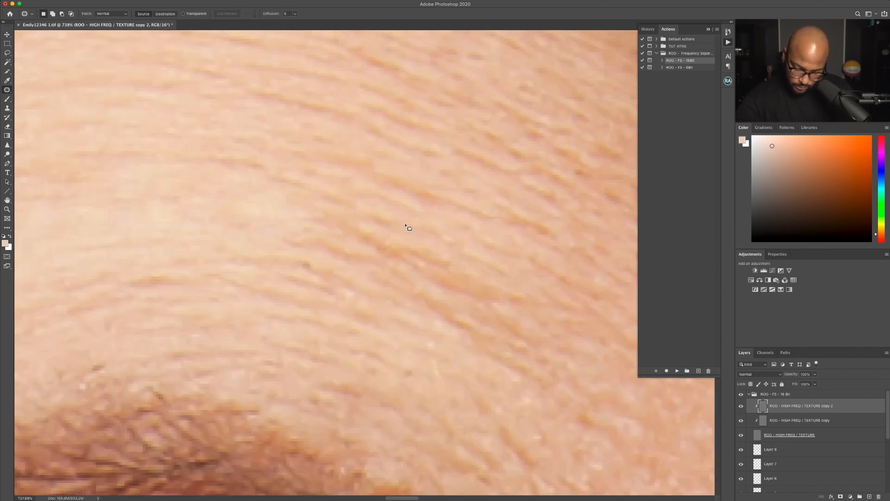
mouse_move(260, 187)
left_mouse_down()
mouse_move(210, 210)
mouse_move(225, 189)
mouse_move(129, 238)
mouse_move(138, 245)
left_mouse_up()
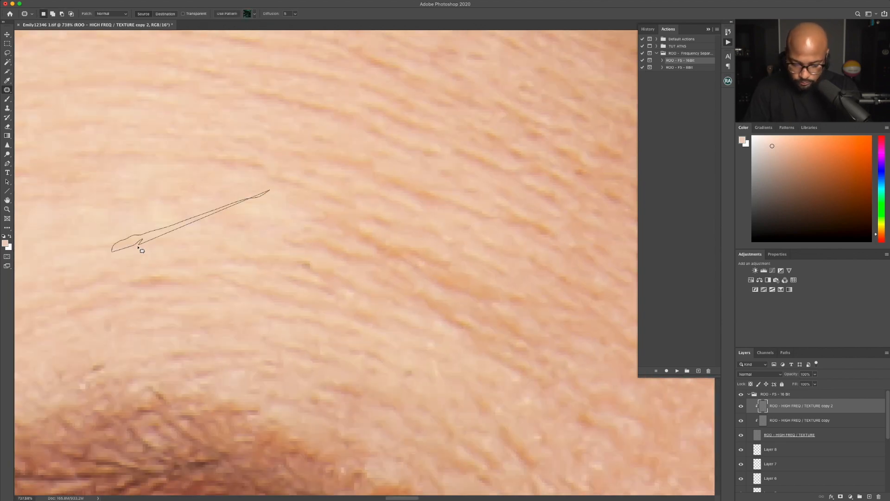
key("super+d")
mouse_move(300, 251)
left_mouse_down()
mouse_move(291, 278)
mouse_move(303, 255)
left_mouse_up()
left_click_drag(283, 262, 209, 230)
left_click_drag(308, 230, 301, 231)
left_click_drag(327, 253, 218, 228)
left_click_drag(428, 253, 315, 216)
left_click_drag(383, 232, 484, 269)
key("super+d")
key("super+0")
Even out the remaining lines and patch marks above the outer half of the brow
scroll(498, 259, "up", 6)
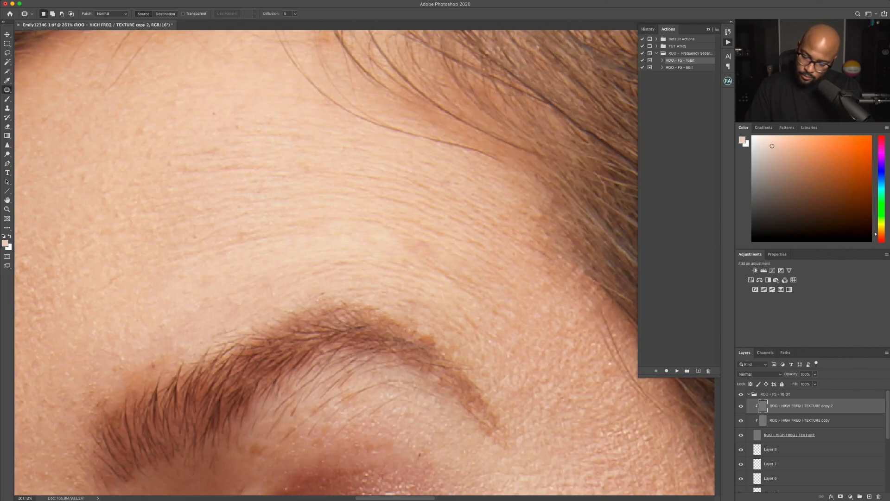
mouse_move(369, 223)
left_mouse_down()
mouse_move(418, 238)
mouse_move(370, 226)
left_mouse_up()
left_click_drag(415, 256, 324, 243)
key("super+d")
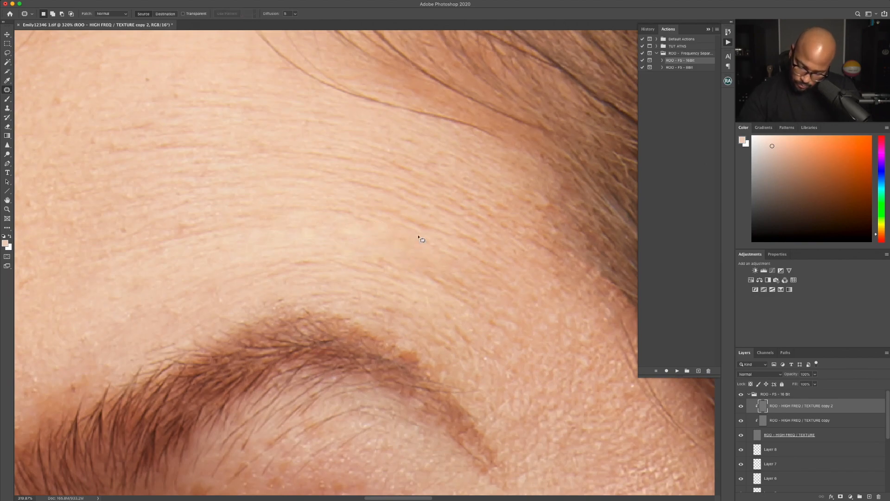
left_click_drag(411, 263, 414, 266)
mouse_move(432, 279)
left_mouse_down()
mouse_move(422, 244)
mouse_move(426, 288)
mouse_move(392, 255)
left_mouse_up()
key("super+d")
left_click_drag(408, 275, 417, 254)
key("super+d")
mouse_move(269, 275)
left_mouse_down()
mouse_move(385, 284)
mouse_move(385, 255)
left_mouse_up()
key("super+d")
scroll(438, 236, "down", 8)
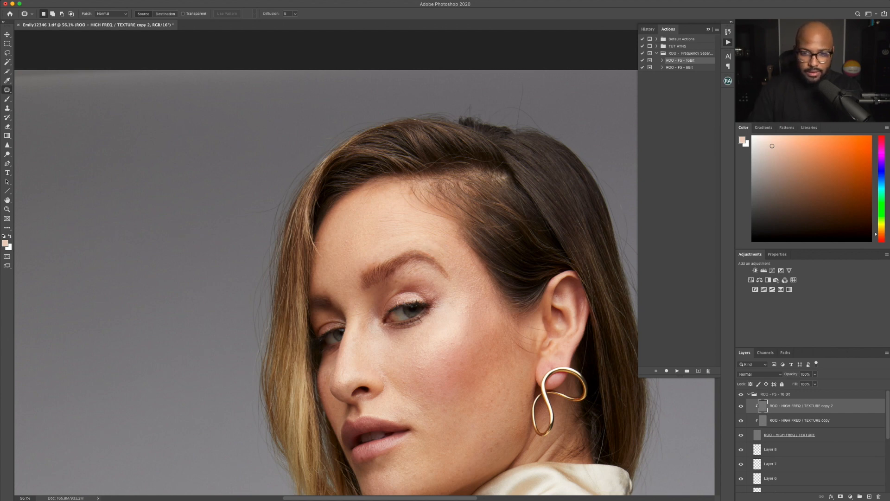
Patch two line clusters on the upper middle forehead with smoother skin from nearer the hairline
scroll(441, 244, "up", 3)
scroll(444, 231, "right", 2)
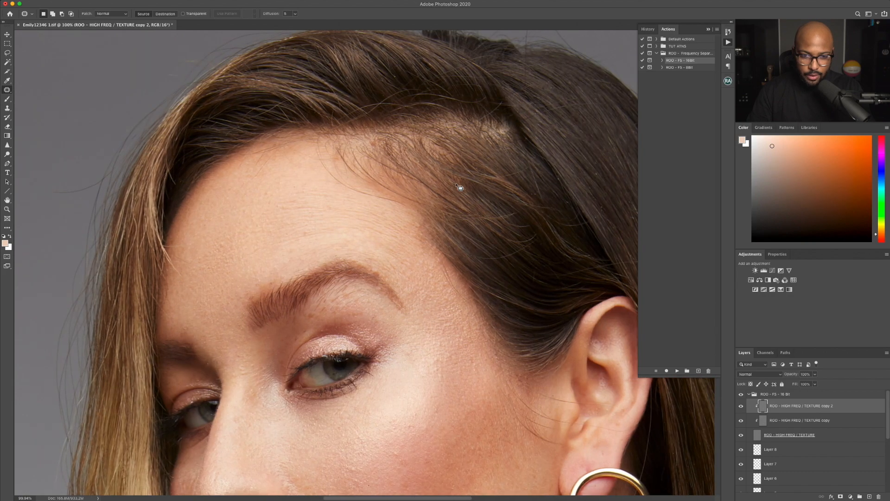
scroll(459, 185, "up", 2)
scroll(422, 272, "up", 2)
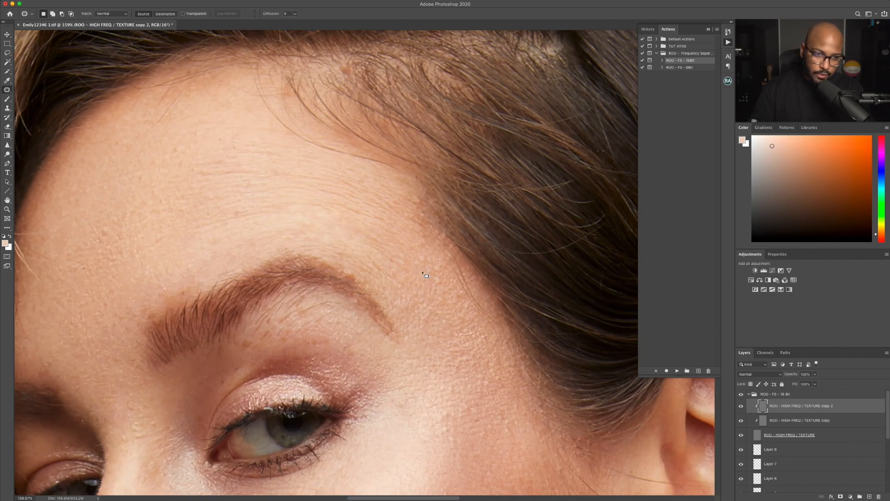
mouse_move(218, 157)
left_mouse_down()
mouse_move(215, 169)
mouse_move(220, 162)
left_mouse_up()
mouse_move(219, 165)
left_mouse_down()
mouse_move(212, 142)
mouse_move(232, 145)
mouse_move(201, 179)
mouse_move(229, 165)
mouse_move(222, 169)
mouse_move(232, 133)
left_mouse_up()
key("super+d")
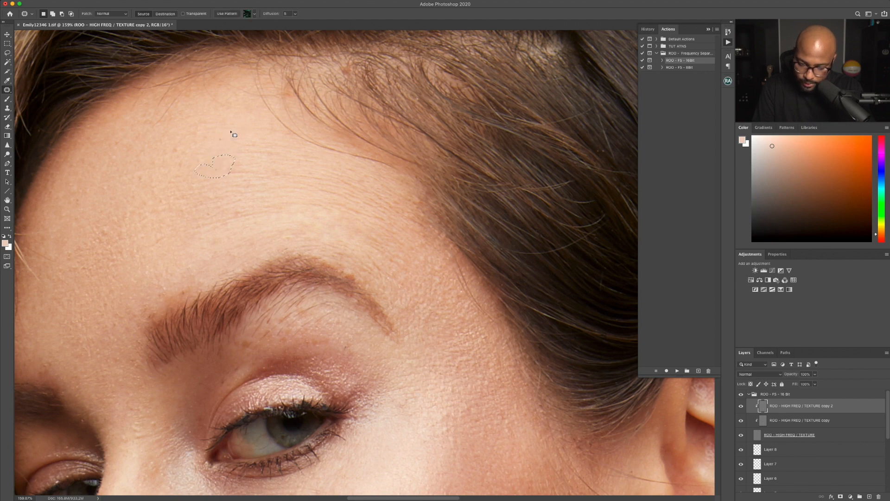
key("super+d")
mouse_move(255, 170)
left_mouse_down()
mouse_move(222, 171)
mouse_move(264, 173)
mouse_move(245, 173)
left_mouse_up()
left_click_drag(245, 172, 261, 126)
key("super+d")
Patch the horizontal lines across the middle of the forehead above the brow
scroll(314, 188, "up", 3)
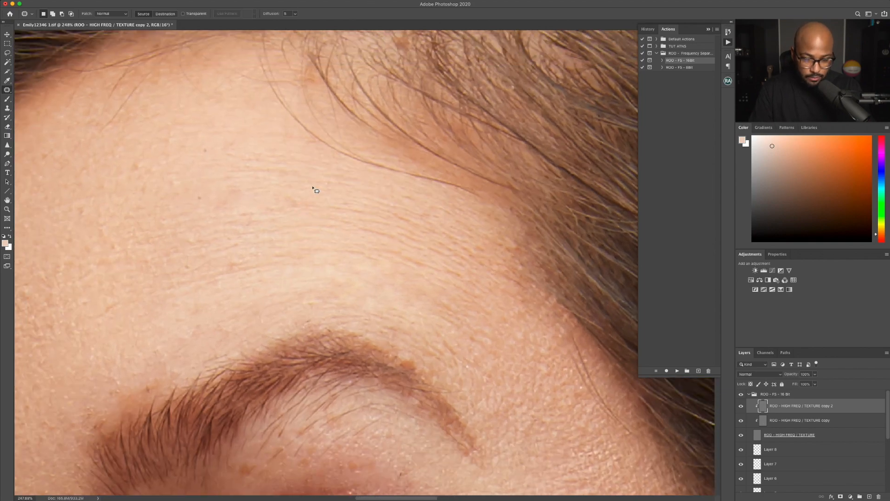
left_click_drag(268, 225, 272, 229)
key("super+d")
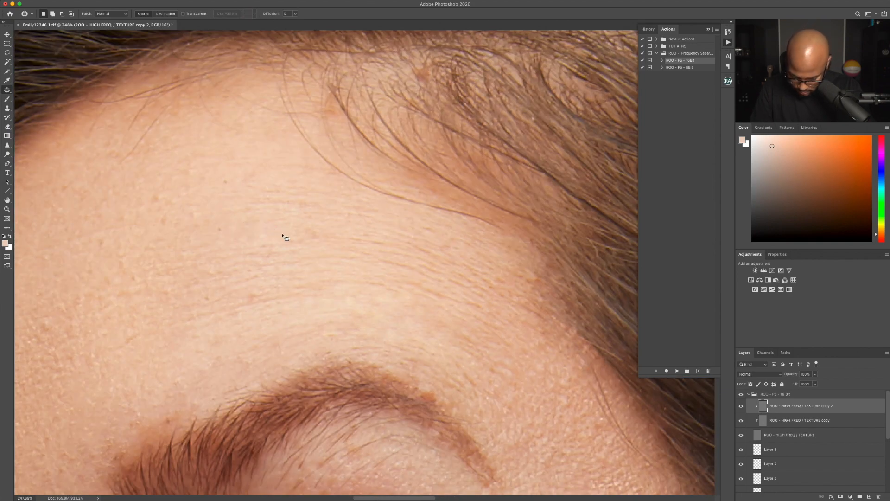
mouse_move(263, 289)
left_mouse_down()
mouse_move(247, 300)
mouse_move(263, 291)
left_mouse_up()
key("super+d")
mouse_move(255, 298)
left_mouse_down()
mouse_move(255, 341)
mouse_move(265, 307)
left_mouse_up()
left_click_drag(246, 303, 276, 322)
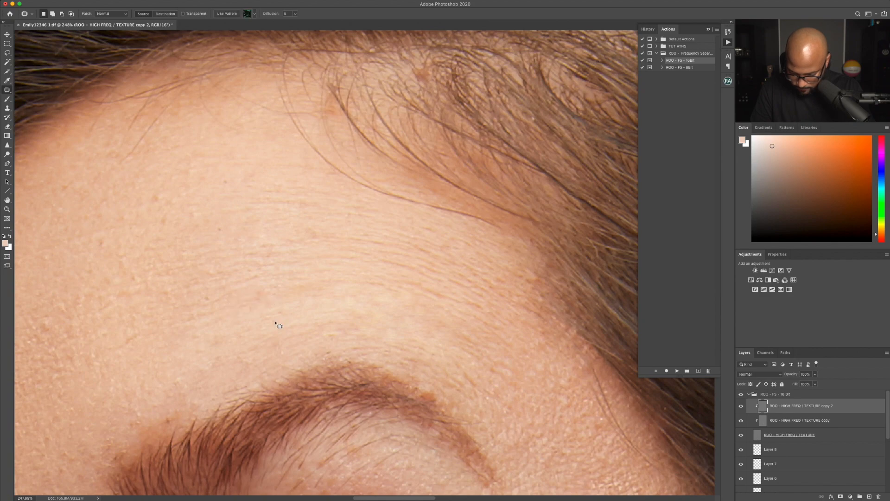
key("super+d")
left_click_drag(345, 273, 314, 300)
key("super+d")
scroll(305, 318, "down", 5)
Replace the lined texture on the outer forehead near the temple with smoother adjacent patches
scroll(373, 288, "up", 4)
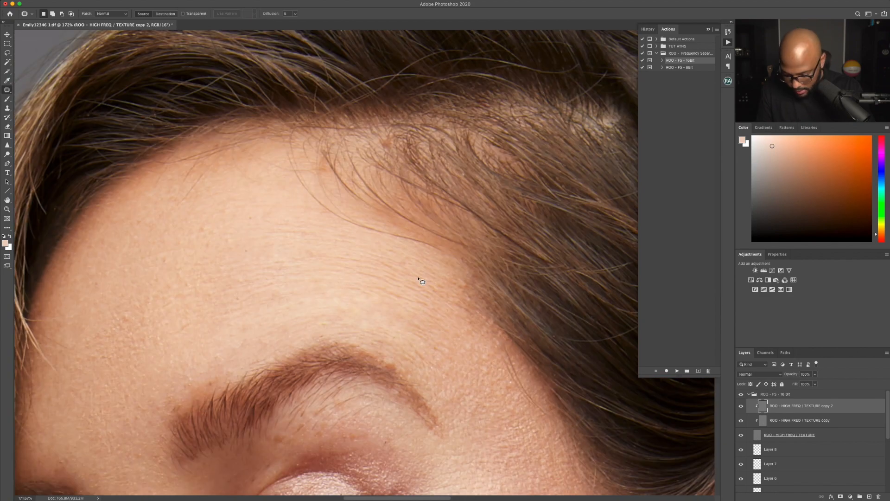
left_click_drag(377, 286, 426, 307)
left_click_drag(397, 295, 373, 312)
key("super+d")
mouse_move(377, 271)
left_mouse_down()
mouse_move(357, 272)
mouse_move(403, 287)
left_mouse_up()
mouse_move(384, 282)
left_mouse_down()
mouse_move(366, 306)
mouse_move(398, 287)
mouse_move(374, 297)
left_mouse_up()
key("super+d")
key("super+d")
left_click_drag(421, 290, 394, 300)
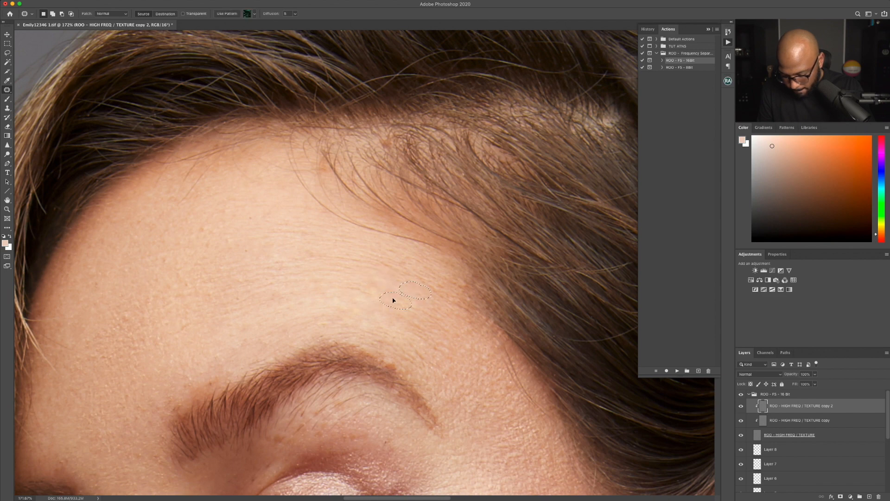
key("super+d")
Clean up the leftover fine lines higher on the outer forehead, just below the hairline, with small texture patches
mouse_move(398, 264)
left_mouse_down()
mouse_move(380, 268)
mouse_move(402, 275)
left_mouse_up()
left_click_drag(392, 273, 392, 300)
key("super+d")
mouse_move(381, 259)
left_mouse_down()
mouse_move(369, 275)
mouse_move(383, 265)
left_mouse_up()
left_click_drag(364, 265, 376, 299)
key("super+d")
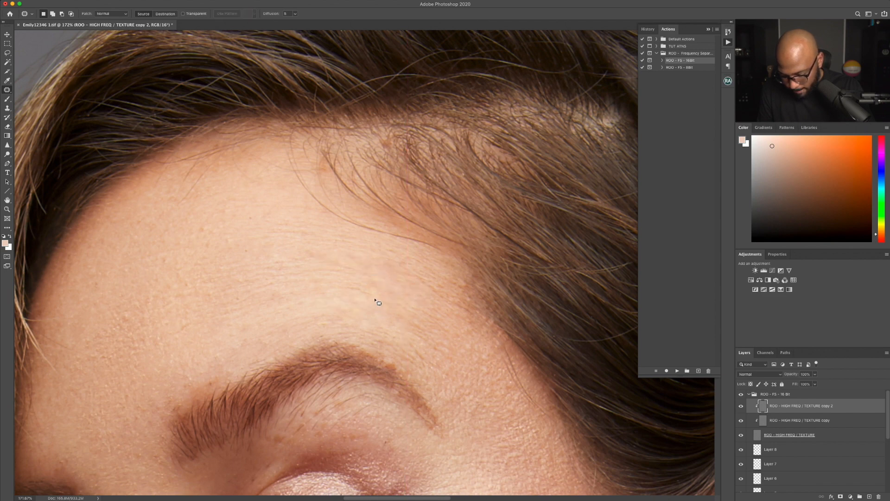
mouse_move(419, 271)
left_mouse_down()
mouse_move(437, 287)
mouse_move(419, 272)
left_mouse_up()
left_click_drag(414, 274, 406, 297)
key("super+d")
left_click_drag(366, 271, 362, 281)
mouse_move(357, 275)
left_mouse_down()
mouse_move(384, 260)
mouse_move(374, 284)
left_mouse_up()
key("super+d")
left_click_drag(377, 286, 367, 303)
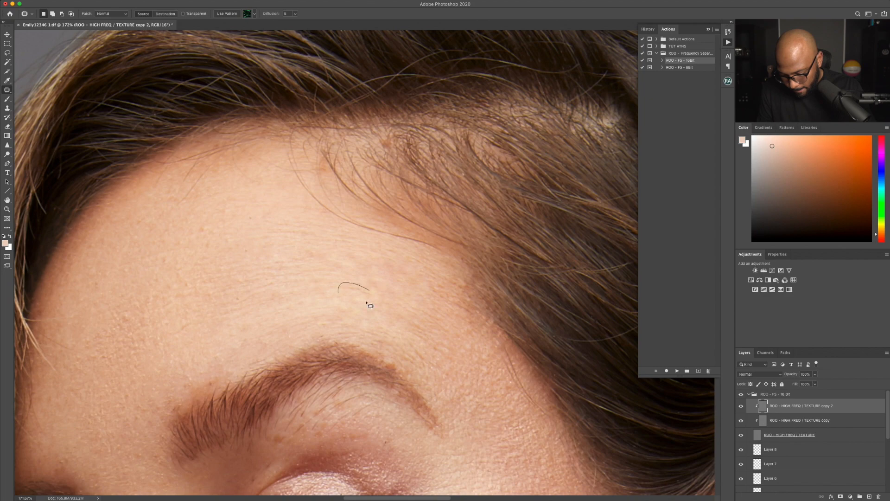
Reduce the opacity of the top texture copy layer to about 52% and check the whole portrait
scroll(409, 295, "down", 10)
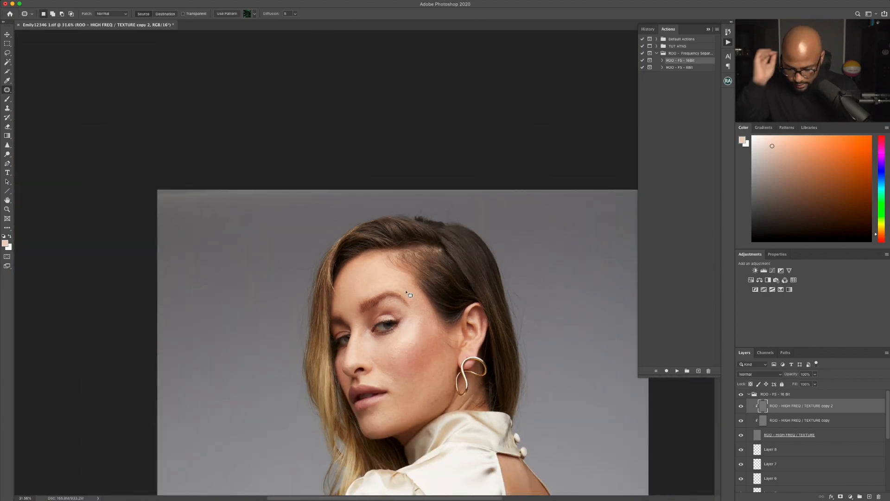
scroll(409, 295, "up", 8)
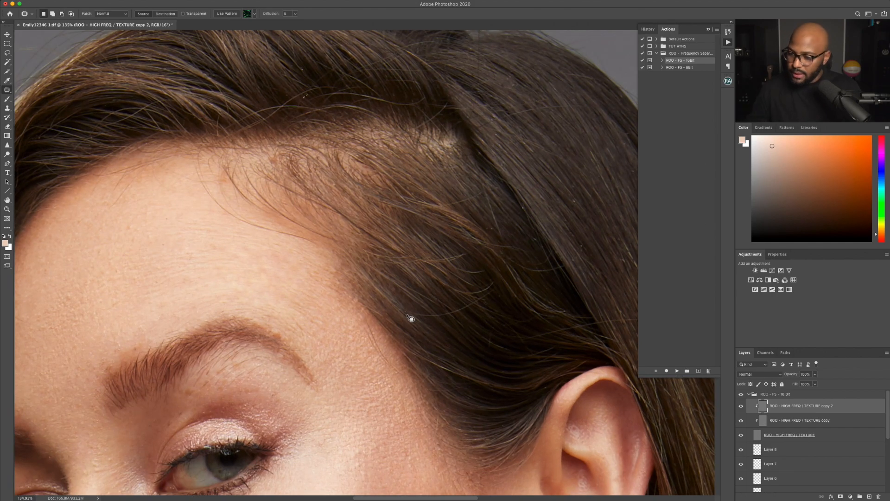
left_click(816, 374)
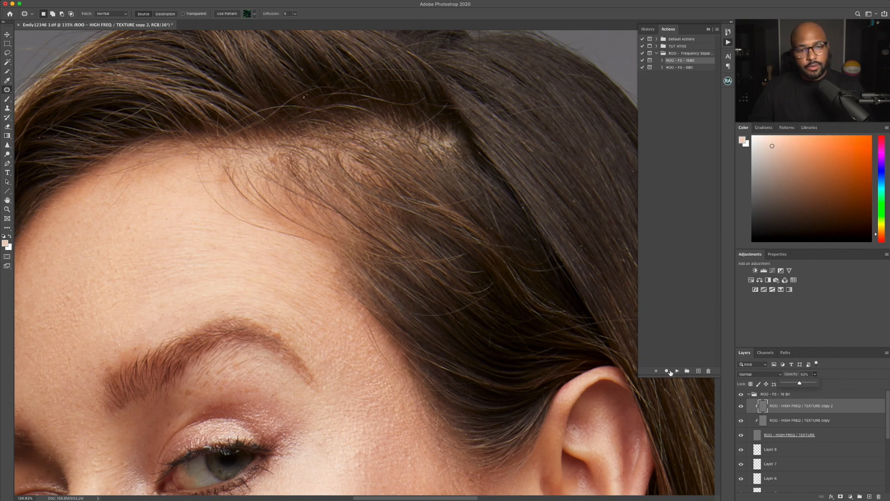
scroll(251, 246, "down", 6)
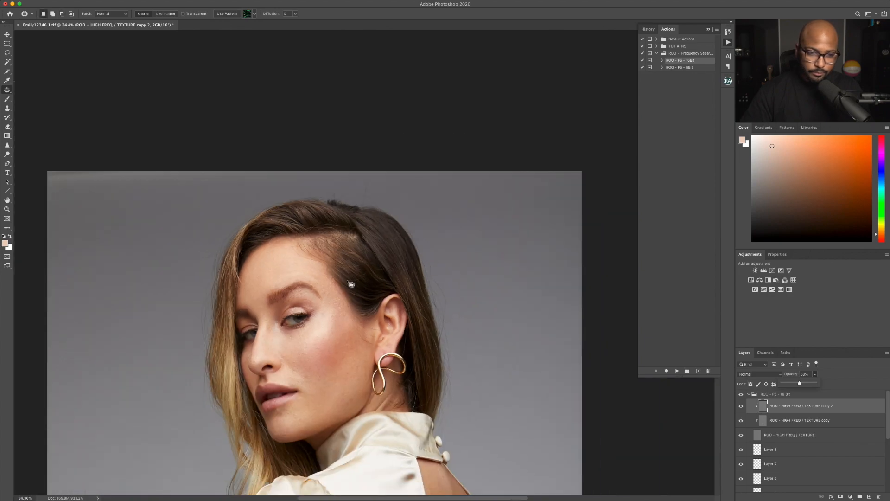
Replace the rough texture just above the eyebrow's tail with smoother neighbouring patches on the top texture copy layer
scroll(351, 284, "up", 6)
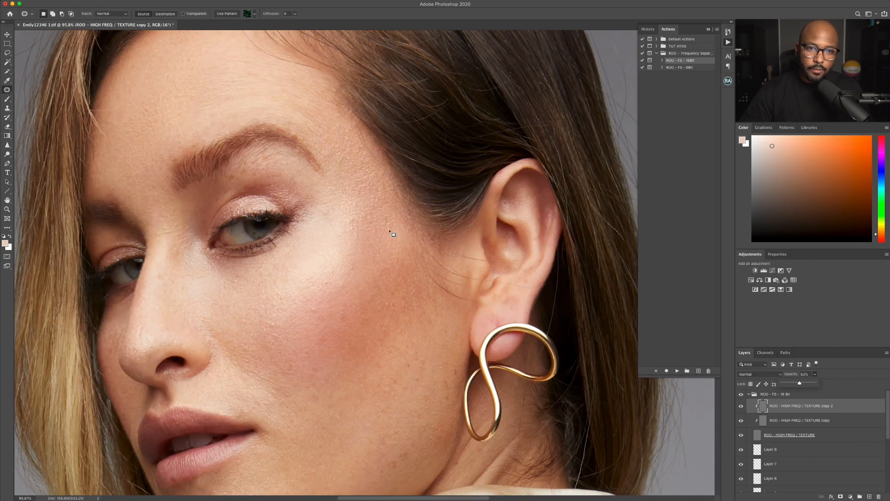
scroll(385, 269, "up", 2)
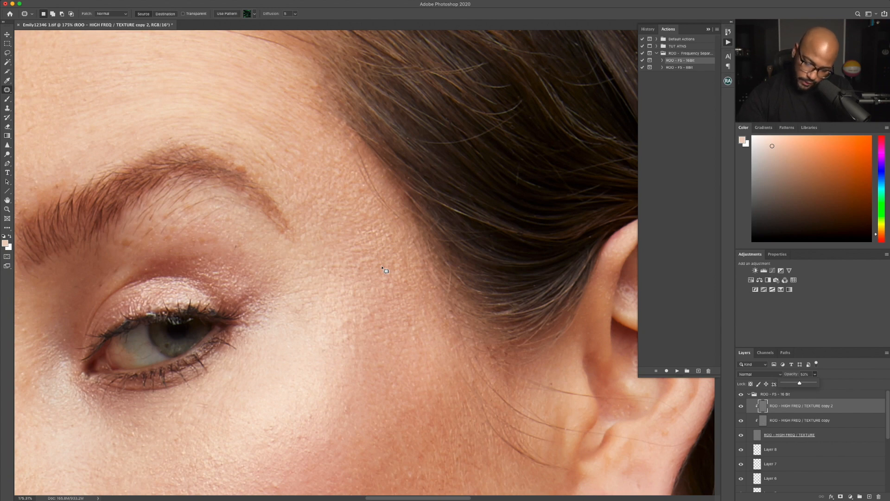
left_click_drag(245, 118, 302, 154)
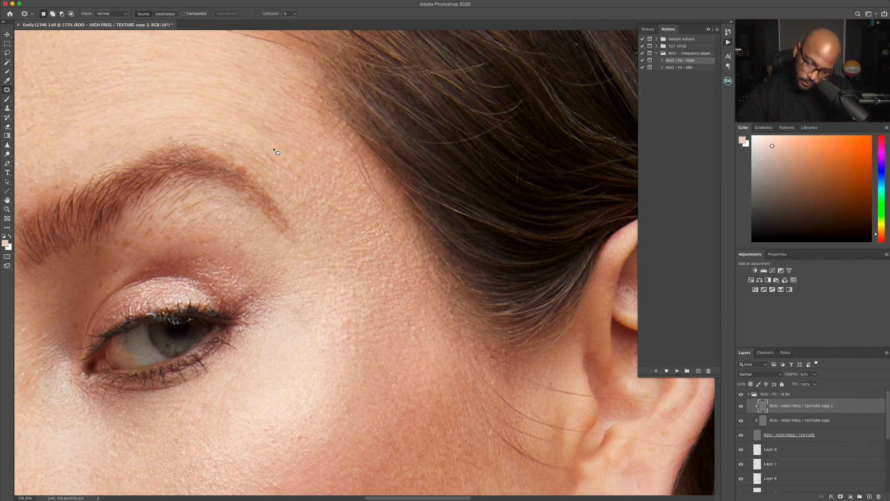
mouse_move(259, 138)
left_mouse_down()
mouse_move(285, 140)
mouse_move(275, 153)
mouse_move(300, 113)
mouse_move(280, 119)
left_mouse_up()
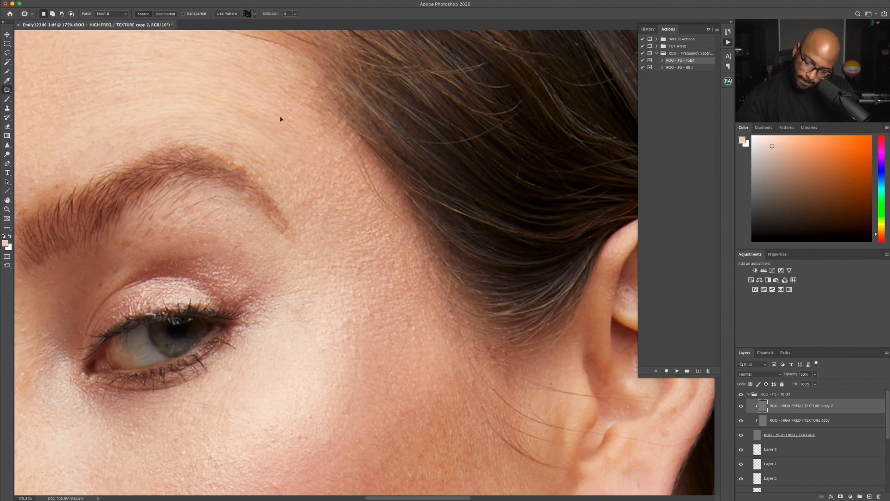
key("super+d")
mouse_move(302, 163)
left_mouse_down()
mouse_move(230, 130)
mouse_move(260, 135)
left_mouse_up()
left_click_drag(262, 150, 277, 140)
key("super+d")
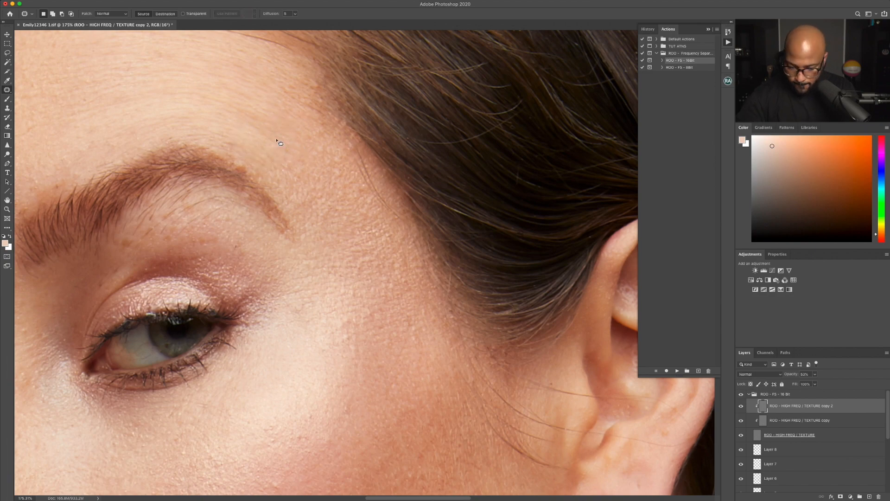
scroll(293, 222, "down", 10)
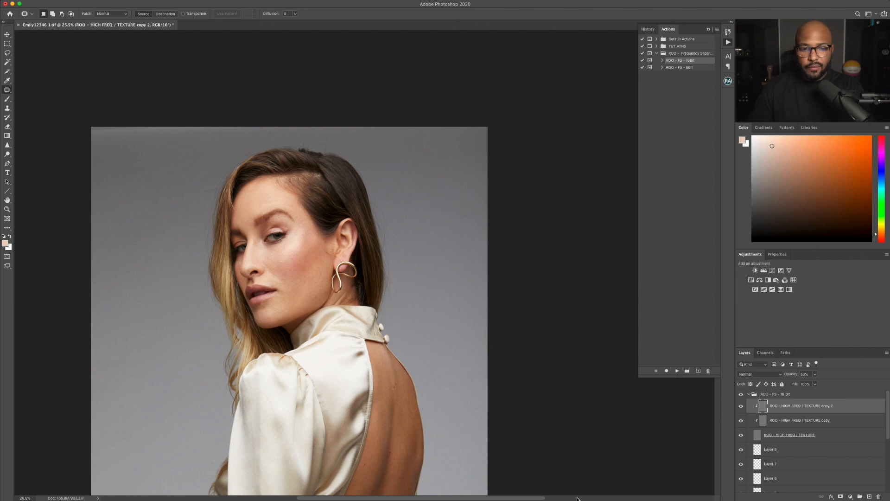
Add a new blank layer above Layer 8, directly beneath the original high-frequency texture layer, and switch to the Brush tool
left_click(775, 454)
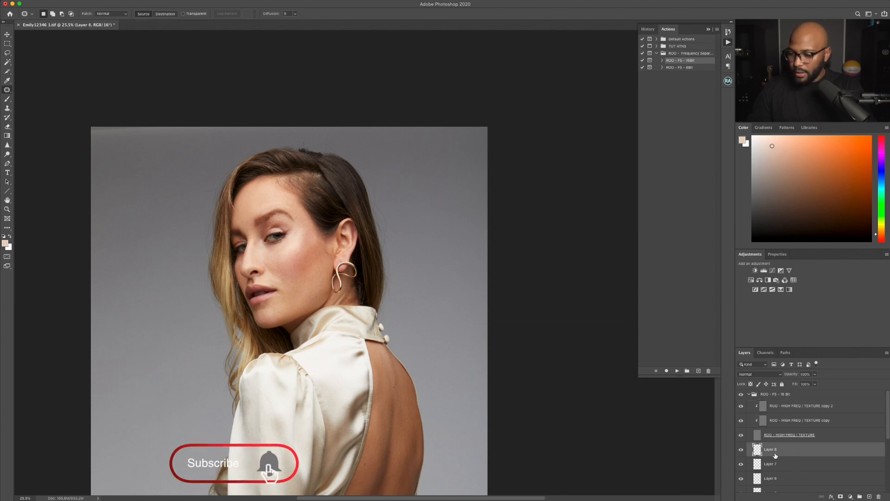
left_click(869, 497)
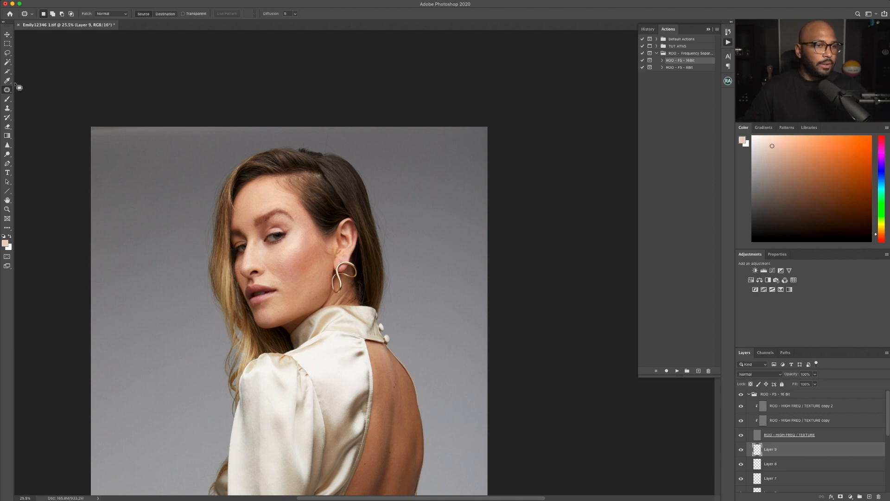
left_click(8, 99)
Enlarge the brush and blend skin tones sampled from the temple and forehead across the area above the eyebrow
scroll(297, 248, "up", 5)
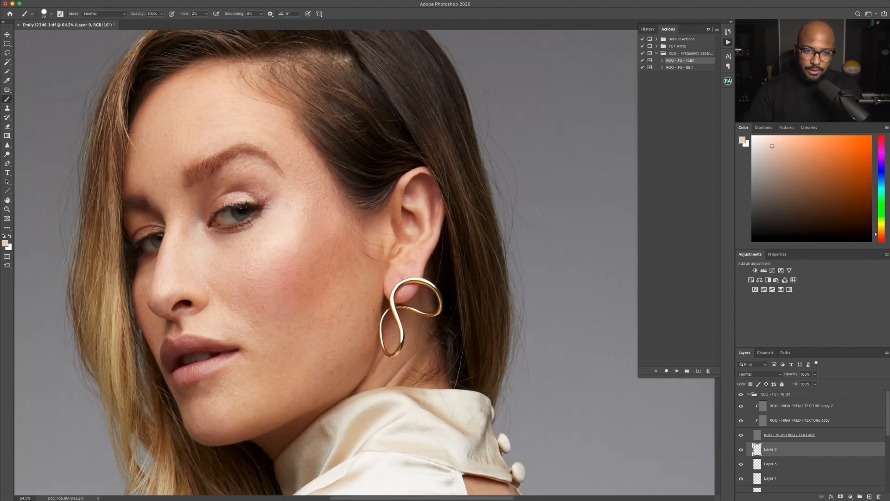
scroll(300, 251, "up", 8)
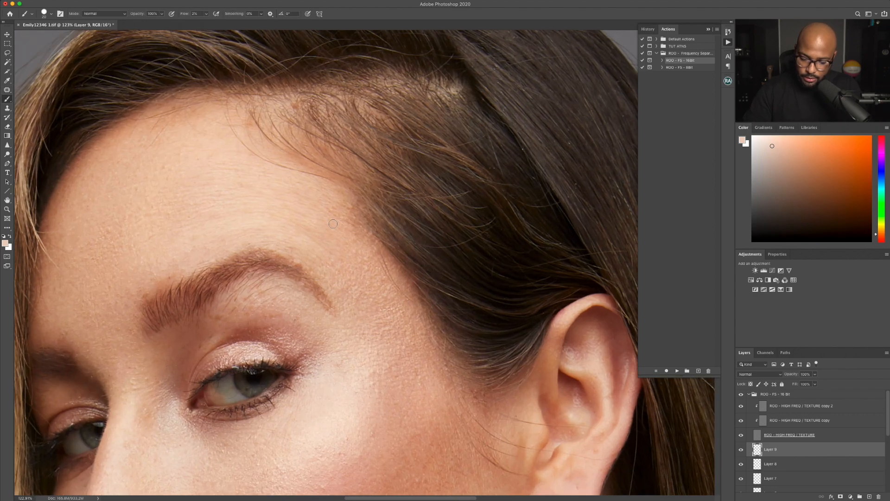
scroll(418, 240, "down", 1)
key("bracketright")
key("bracketright")
key("bracketright")
key("bracketright")
key("bracketright")
key("bracketright")
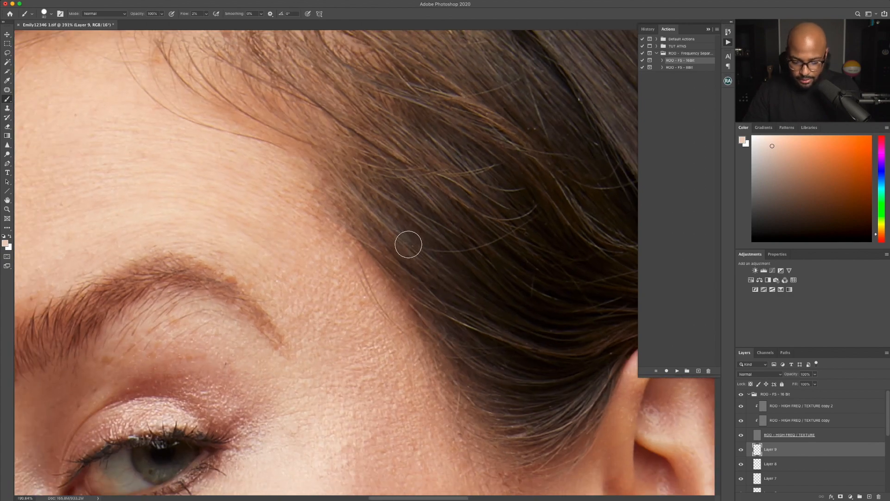
scroll(358, 225, "down", 2)
scroll(336, 241, "up", 1)
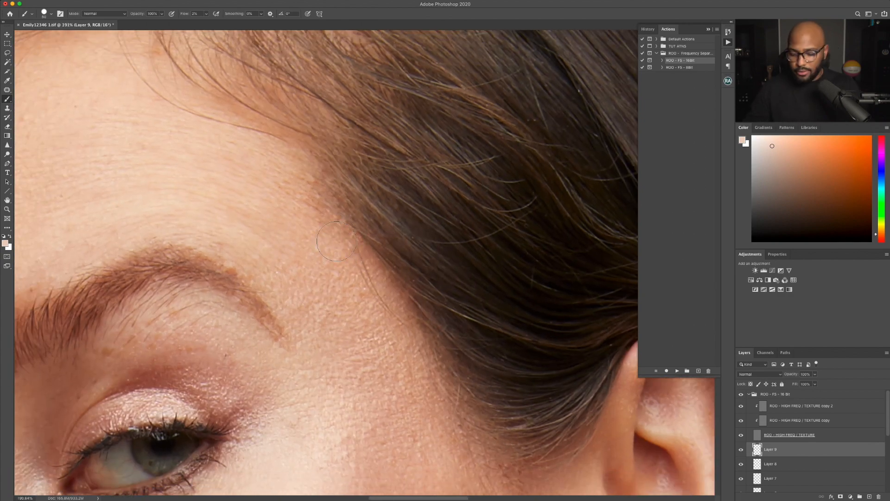
scroll(336, 240, "down", 3)
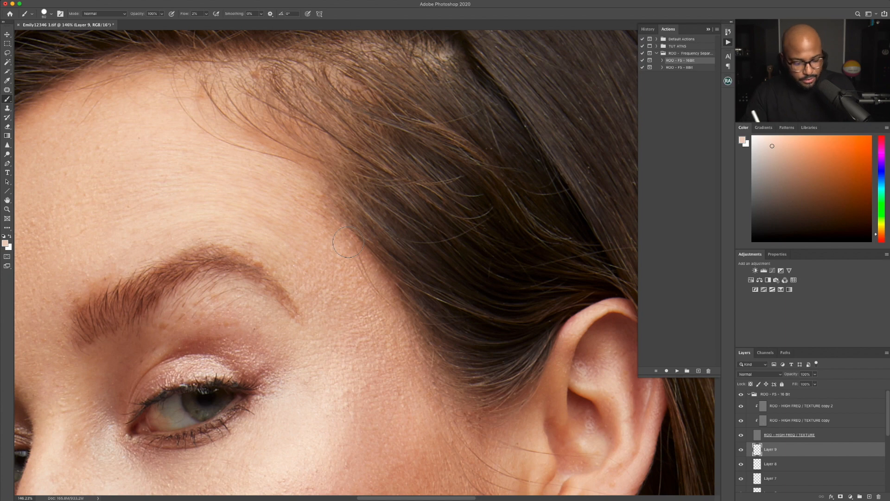
key("bracketright")
key("bracketright")
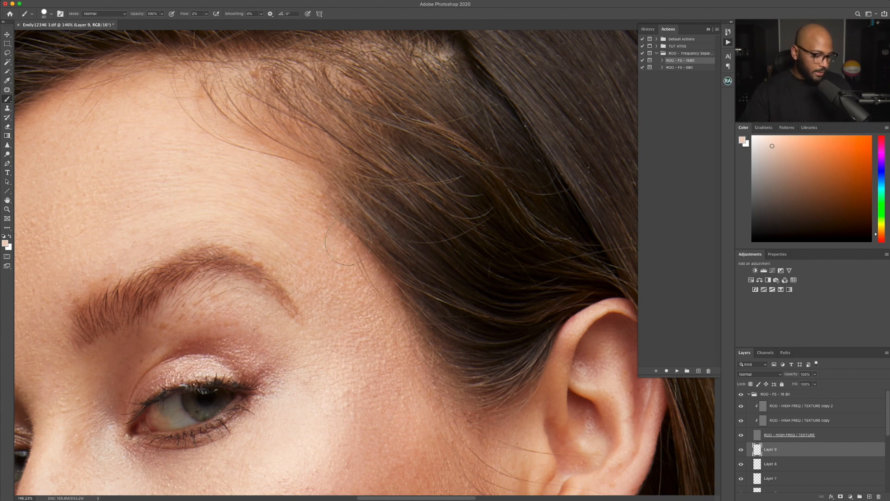
left_click(351, 239, "alt")
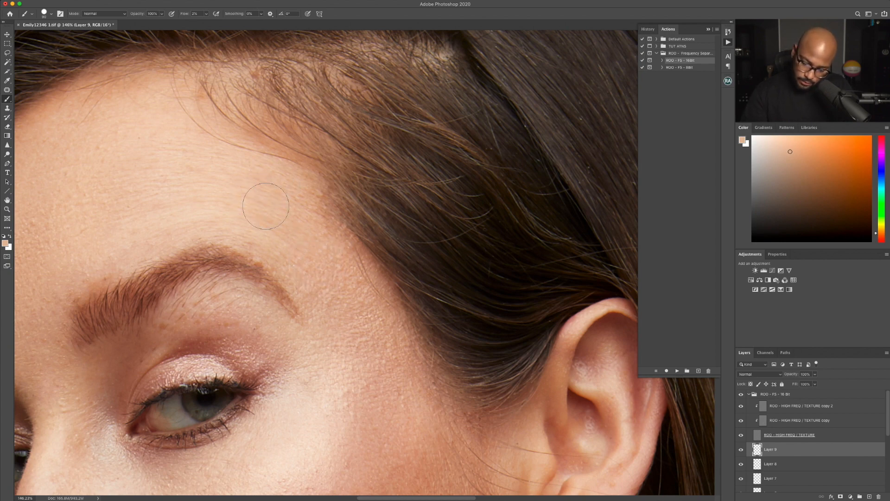
left_click(327, 239, "alt")
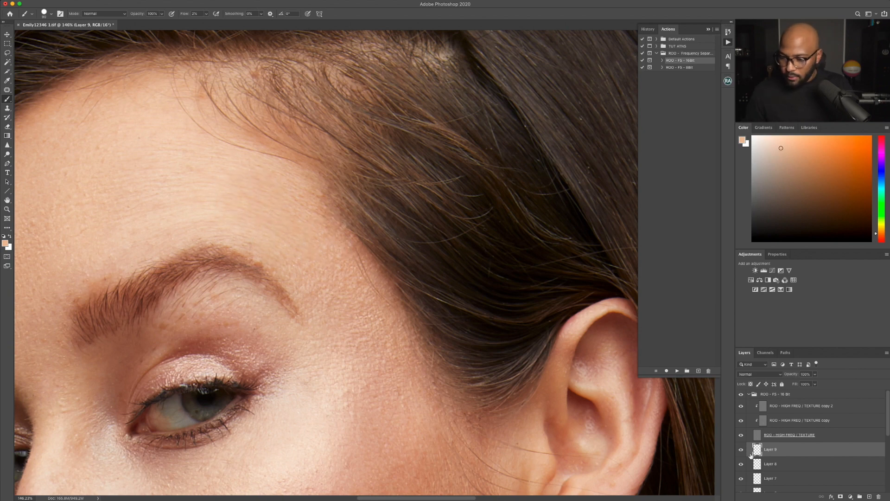
left_click(214, 230, "alt")
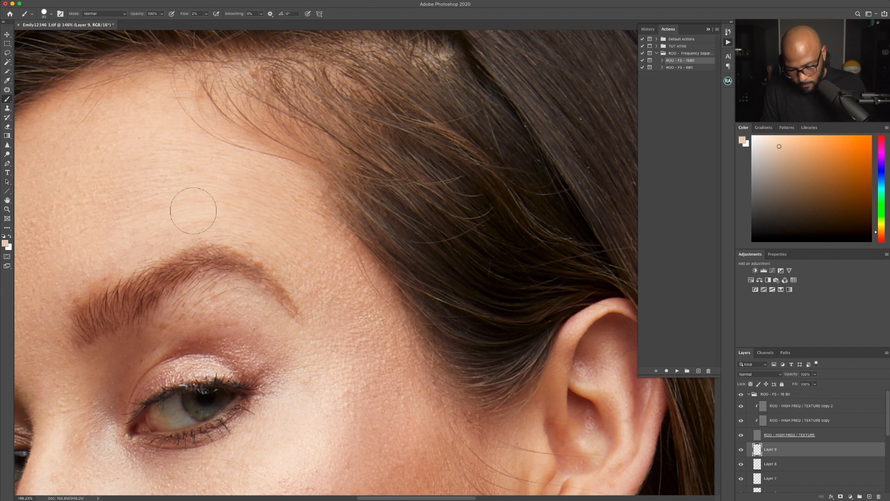
left_click(328, 299, "alt")
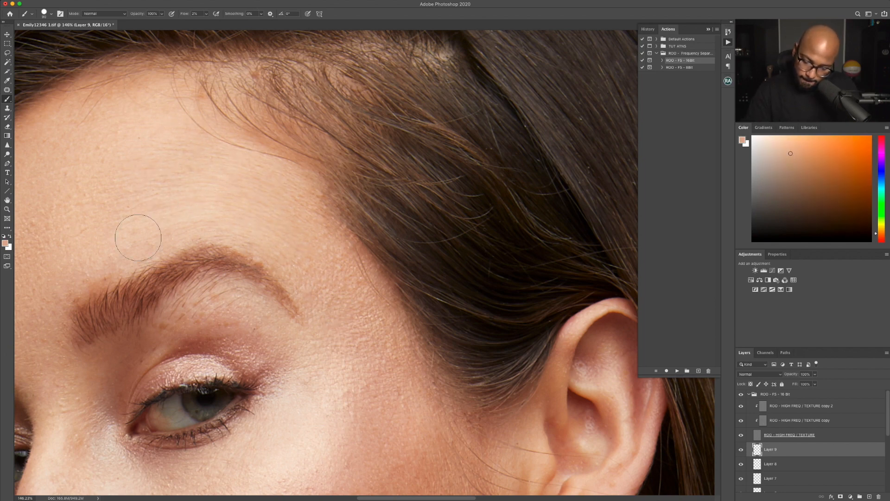
Examine the skin blending and texture along the temple hairline beside the eyebrow's tail
scroll(394, 244, "down", 5)
scroll(432, 250, "up", 5)
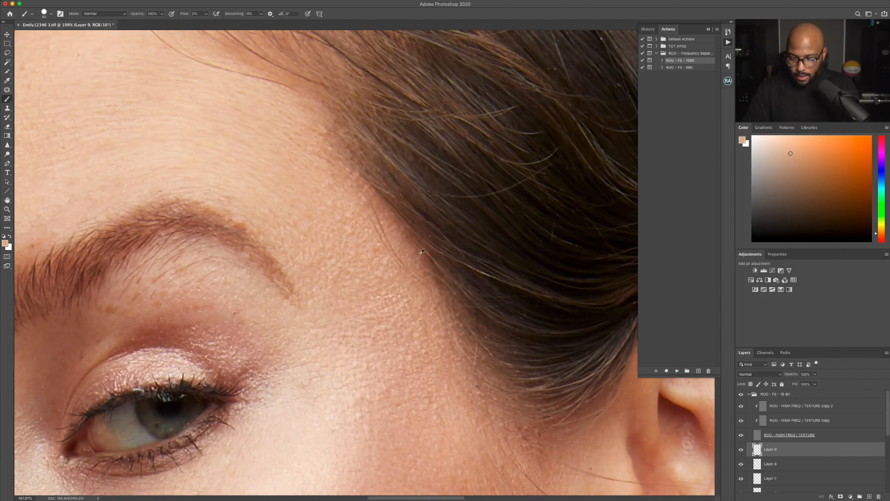
scroll(435, 258, "up", 1)
scroll(440, 241, "down", 3)
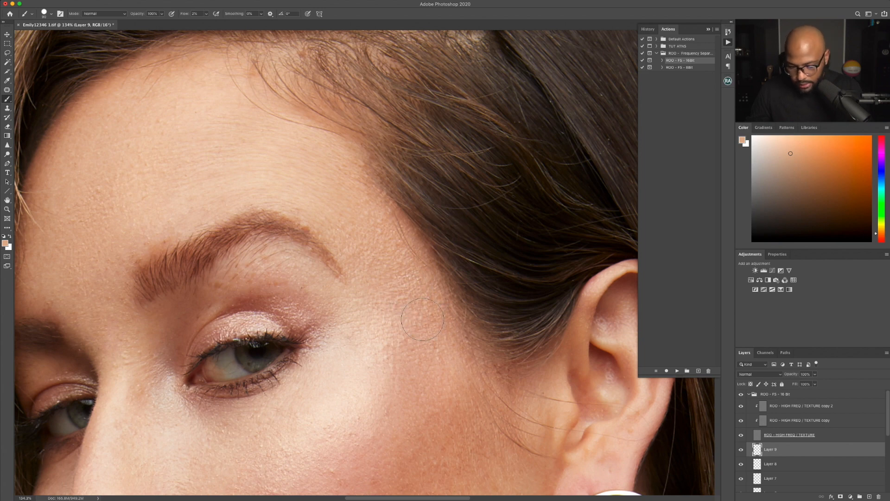
left_click(10, 35)
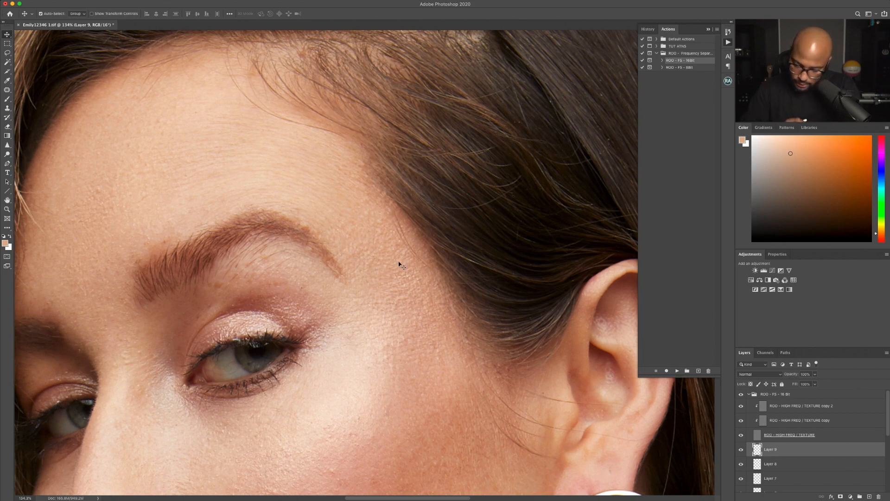
scroll(383, 223, "up", 4)
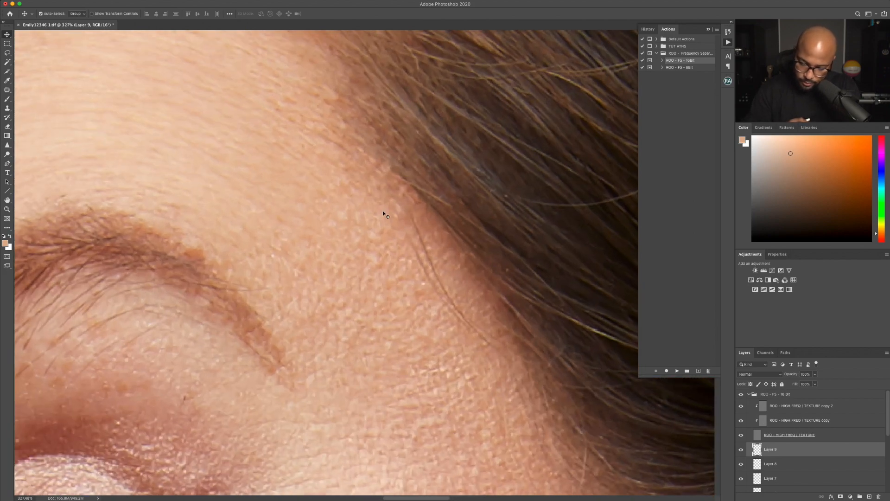
scroll(385, 217, "down", 4)
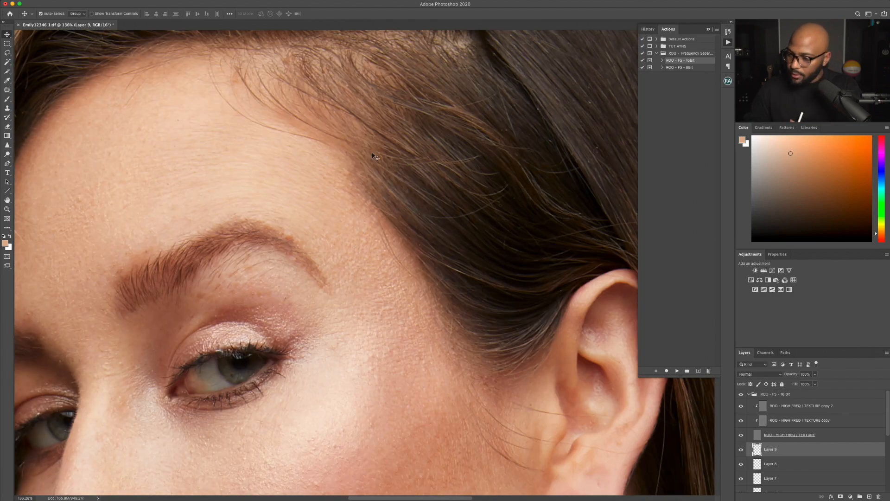
Select the top texture copy layer and set up the Clone Stamp tool to sample only the Current Layer
left_click(812, 405)
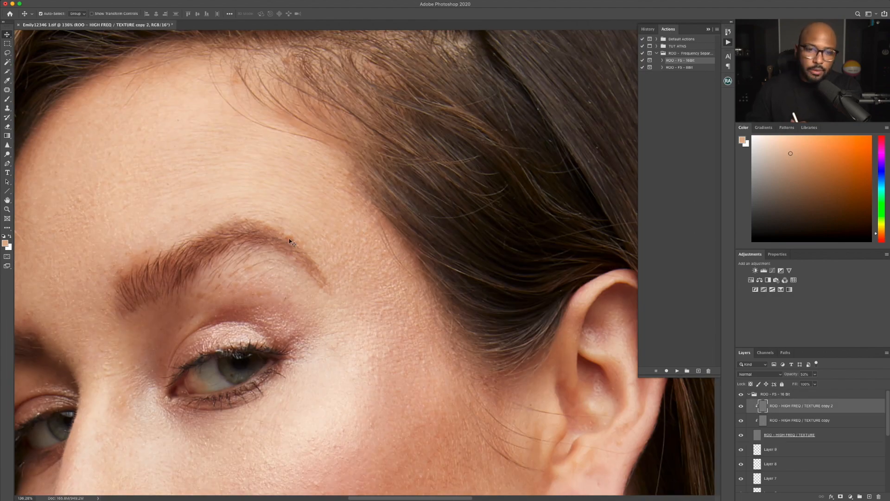
left_click(8, 109)
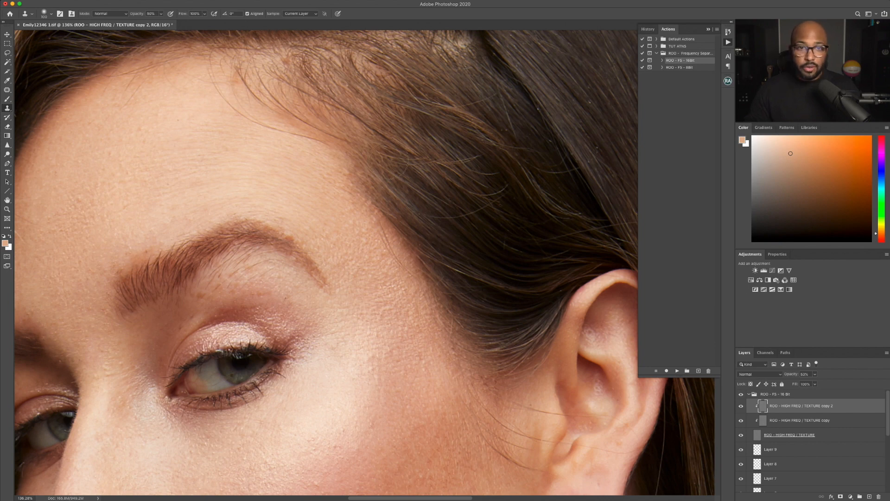
left_click(300, 14)
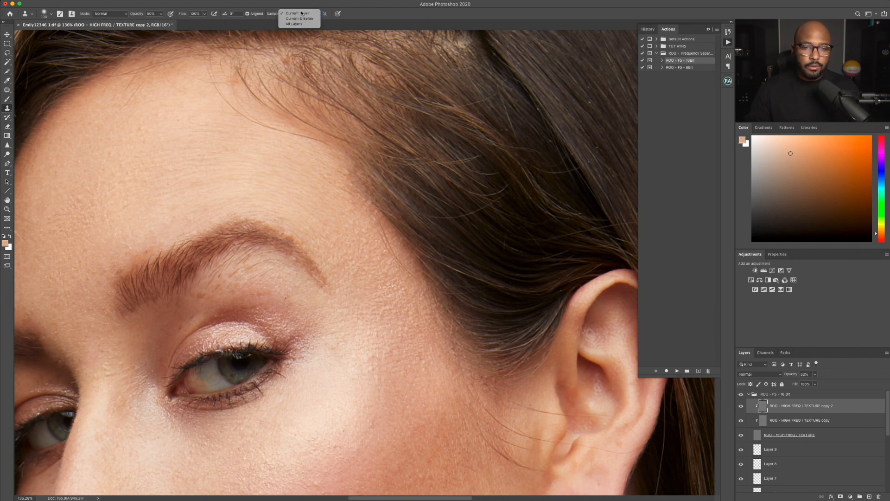
left_click(297, 14)
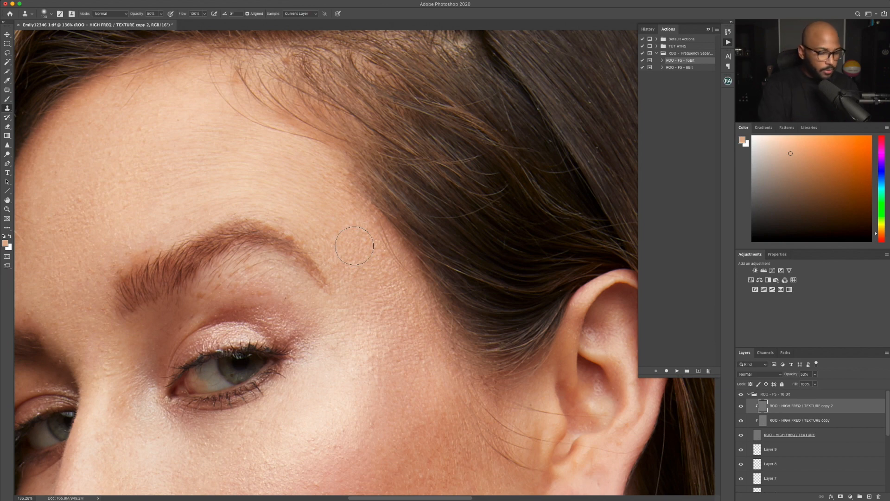
Enlarge the Clone Stamp slightly and clone texture sampled beside the eyebrow's tail over the skin just above it
key("bracketright")
left_click(330, 248, "alt")
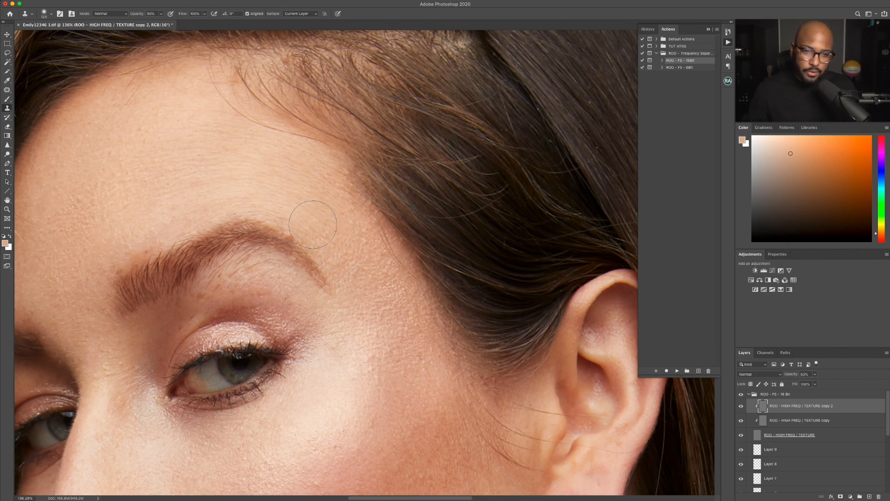
left_click(313, 225)
left_click(315, 225)
left_click(341, 228)
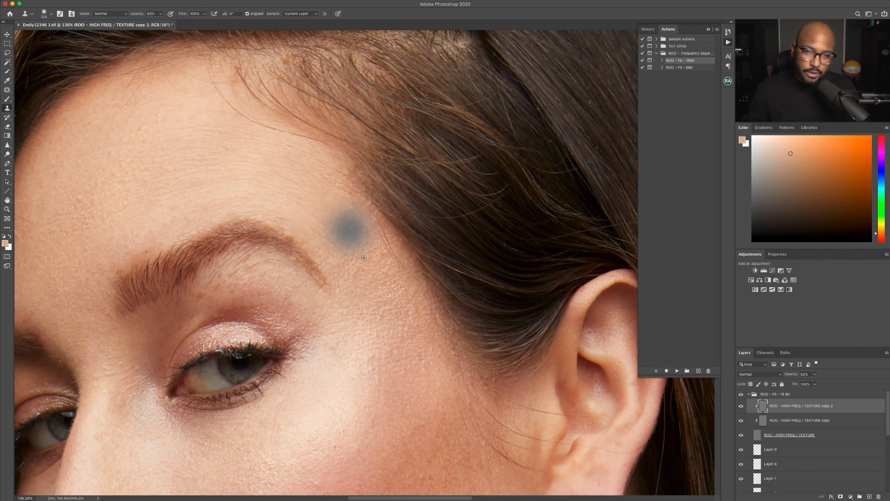
left_click(371, 255, "alt")
left_click(352, 218)
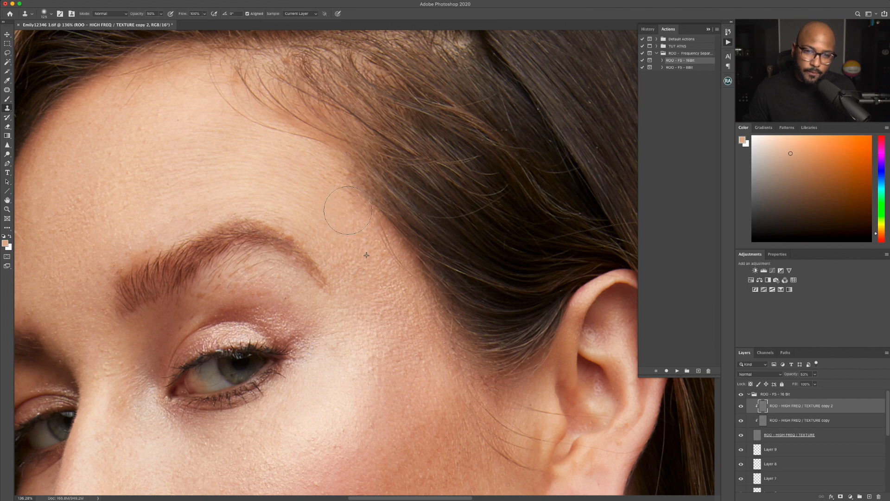
Clone more sampled skin texture over the temple and outer forehead between the eyebrow's tail and the hairline
left_click(371, 249)
left_click(342, 209)
left_click(353, 306)
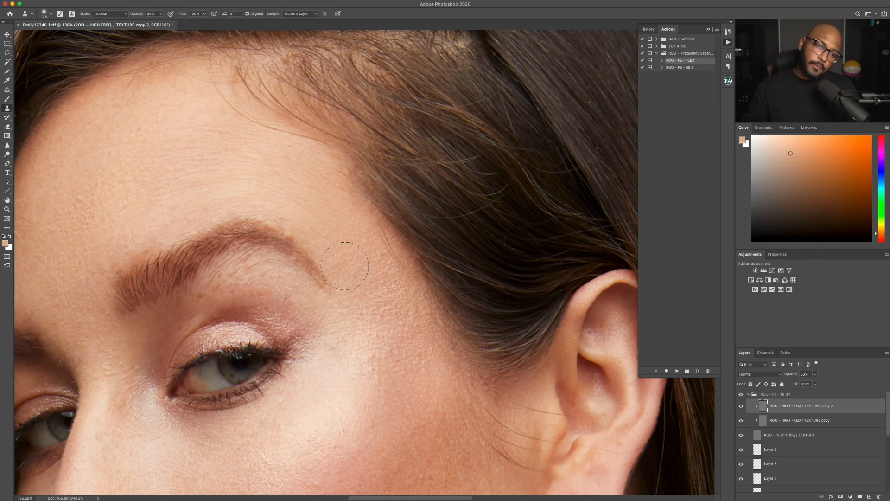
left_click(302, 172)
left_click(361, 216, "alt")
left_click(345, 221)
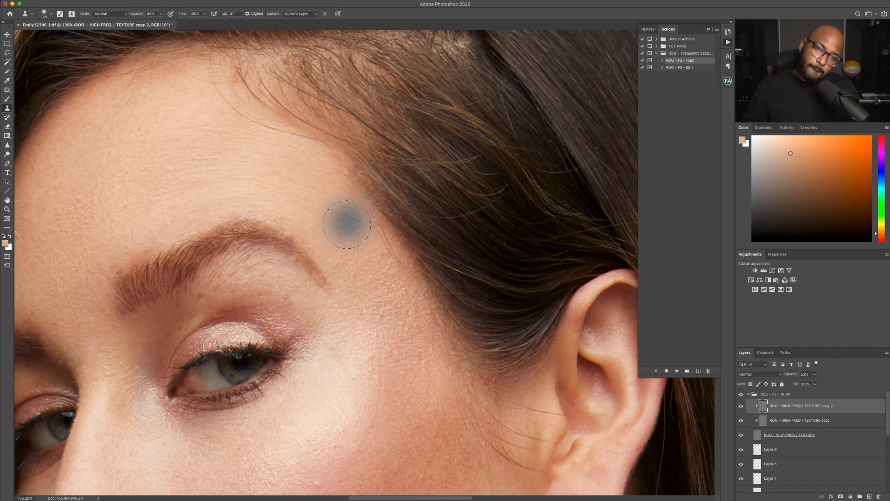
left_click(411, 319)
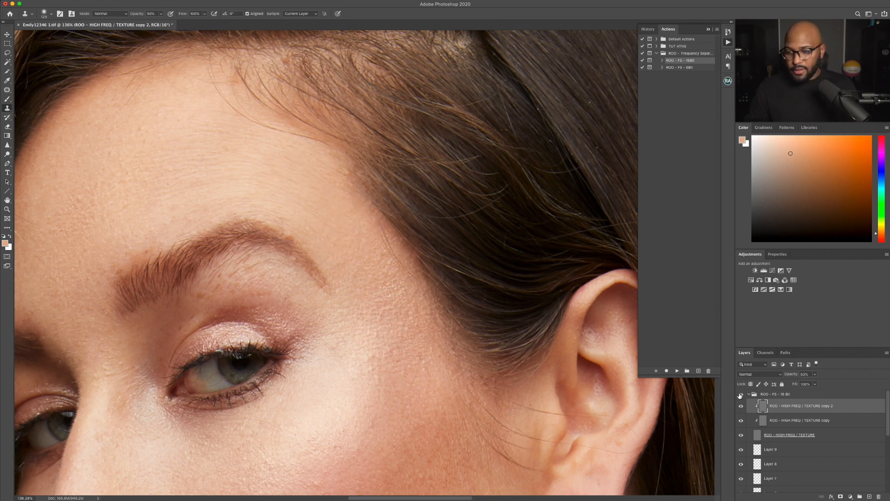
Toggle the visibility of the 16-bit frequency separation group to compare the forehead before and after retouching
left_click(741, 396)
left_click(741, 396)
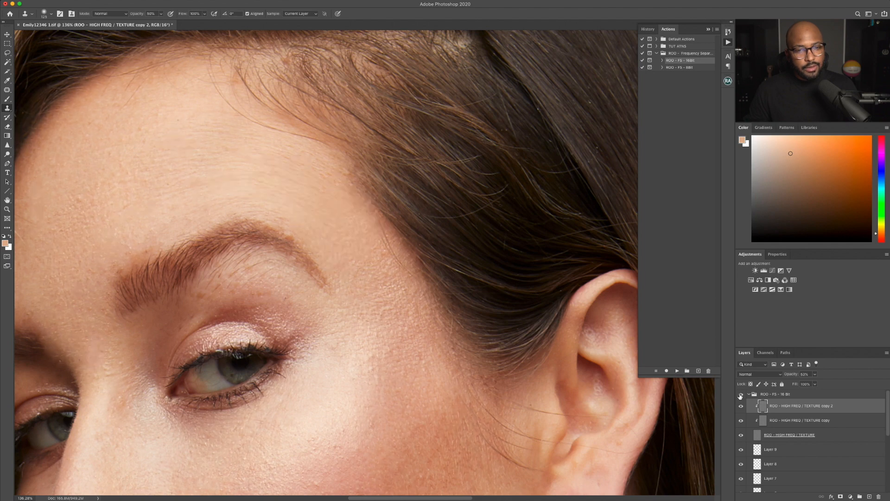
left_click(740, 396)
left_click(741, 396)
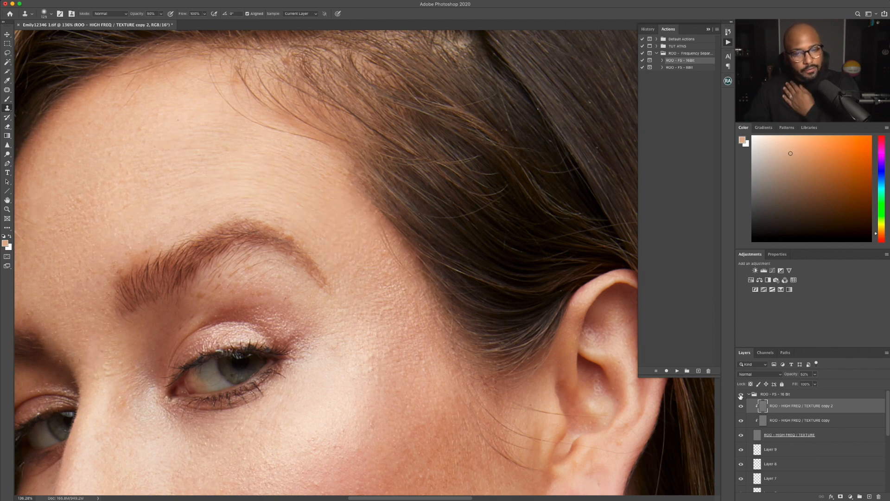
Hide and show the frequency separation group again to check the retouched forehead, finishing with the full portrait in view
left_click(740, 395)
left_click(741, 395)
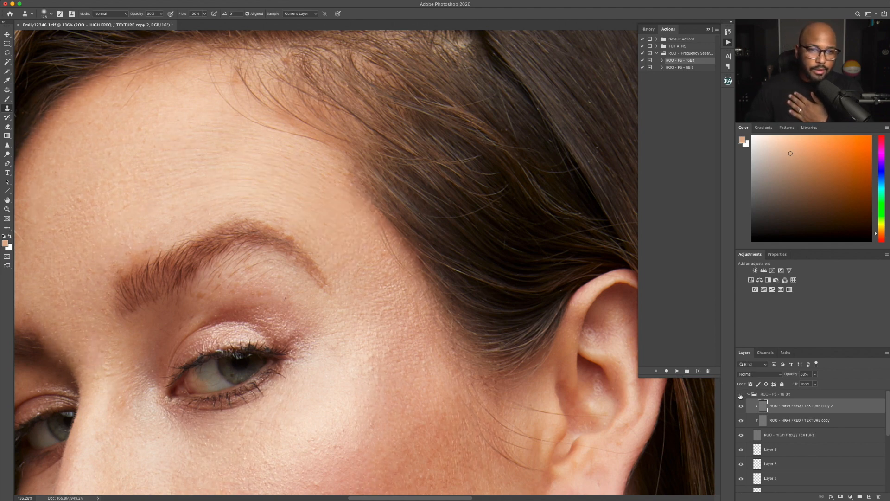
left_click(740, 395)
left_click(740, 396)
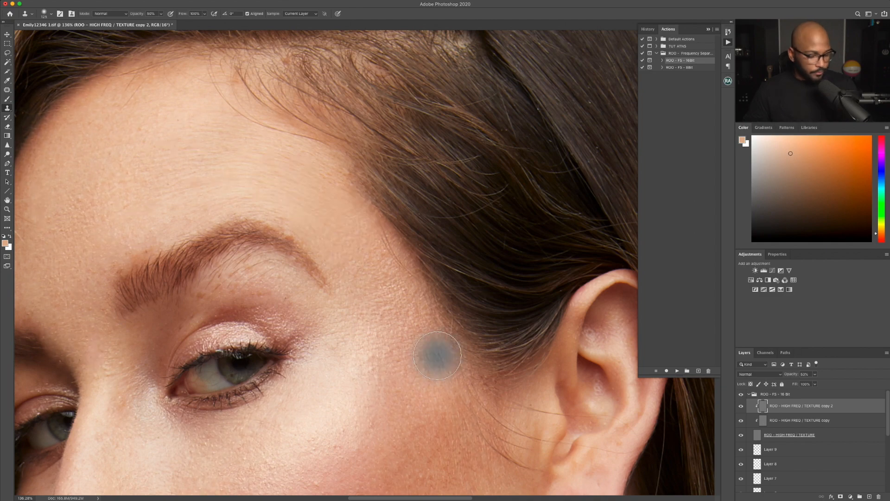
key("super+0")
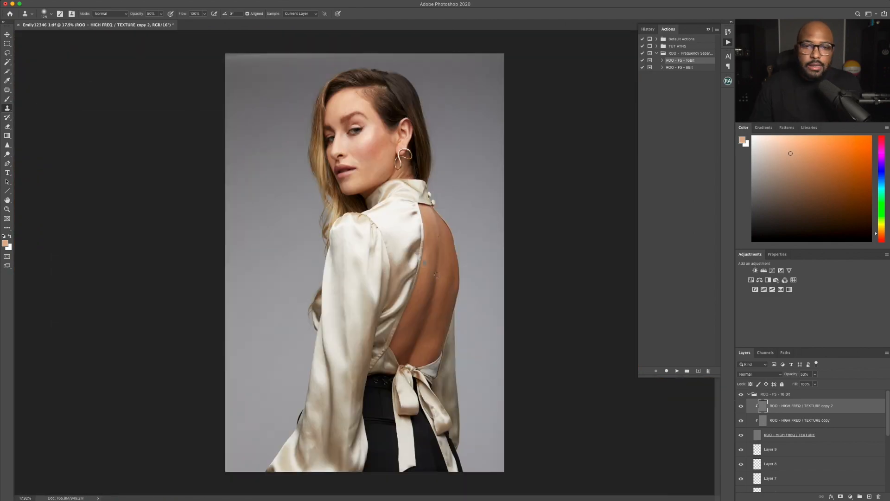
Reduce the Clone Stamp brush to a small size and sample skin texture just below the lower lip
scroll(395, 226, "up", 8)
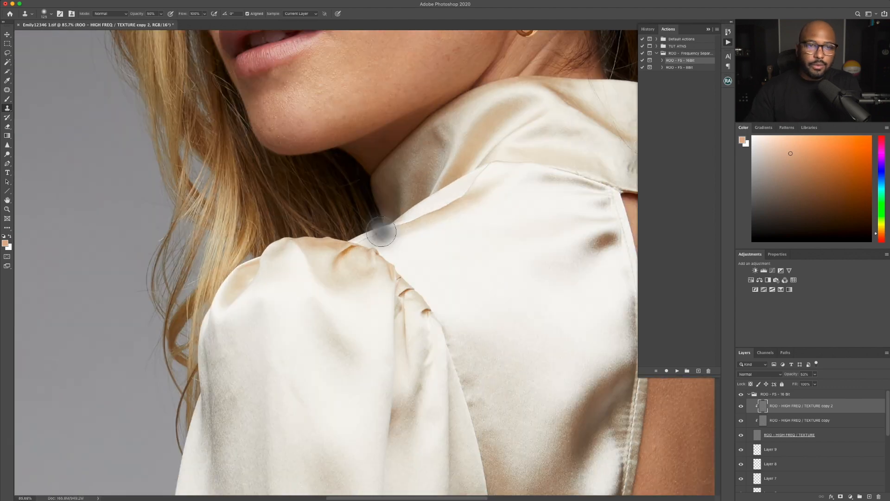
scroll(381, 230, "down", 4)
scroll(361, 209, "up", 6)
scroll(314, 268, "up", 5)
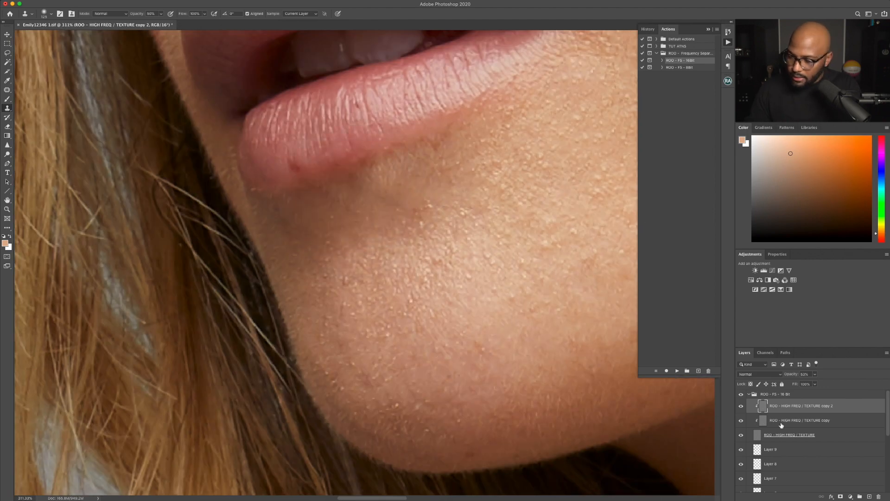
key("bracketleft")
key("bracketleft")
key("bracketleft")
key("bracketleft")
key("bracketleft")
key("bracketleft")
key("bracketleft")
key("bracketleft")
key("bracketleft")
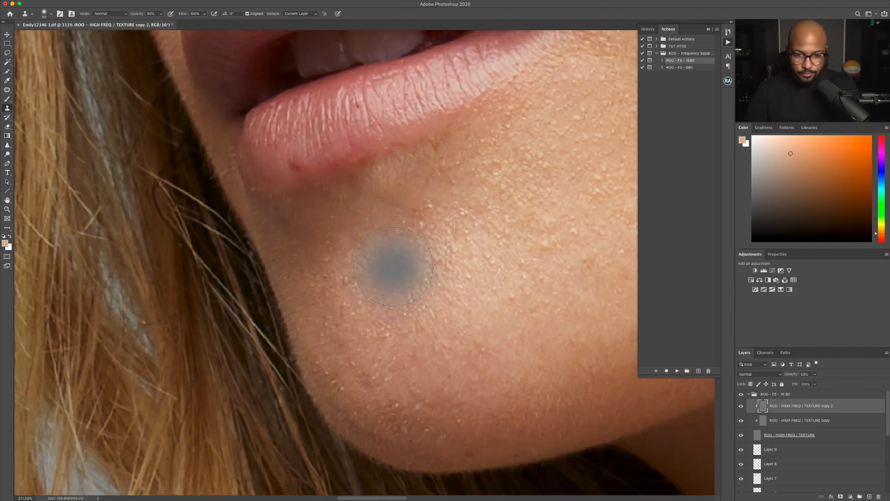
key("x")
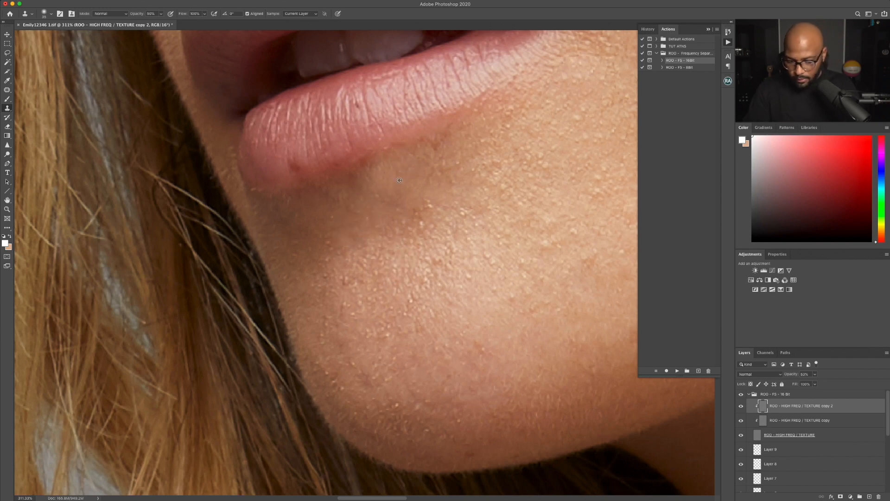
Select Layer 9 and brush a skin tone sampled beneath the lower lip over the upper chin at 2% flow
left_click(781, 452)
key("b")
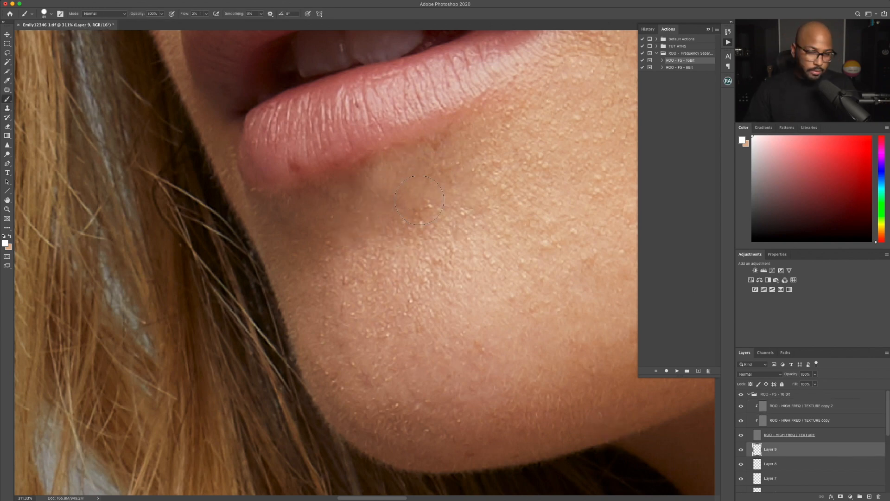
left_click(367, 220, "alt")
key("super+0")
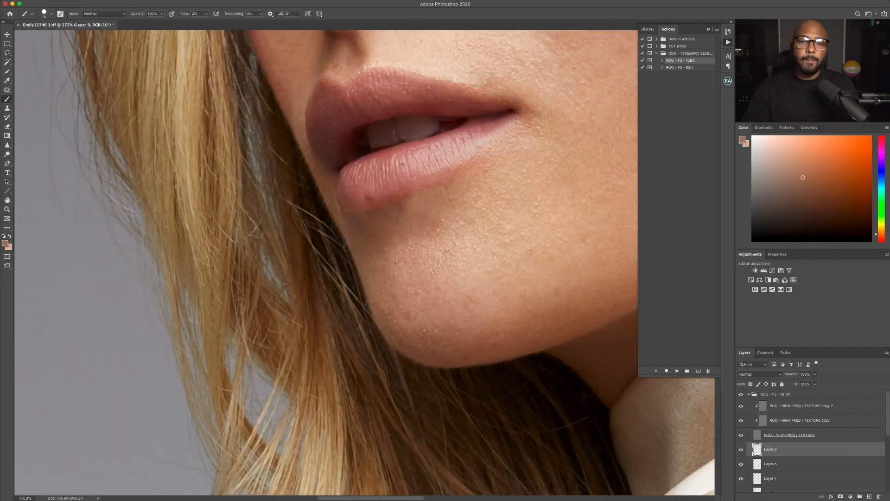
Toggle the visibility of Layer 9 and the top texture copy layer to compare the chin retouching
left_click(740, 450)
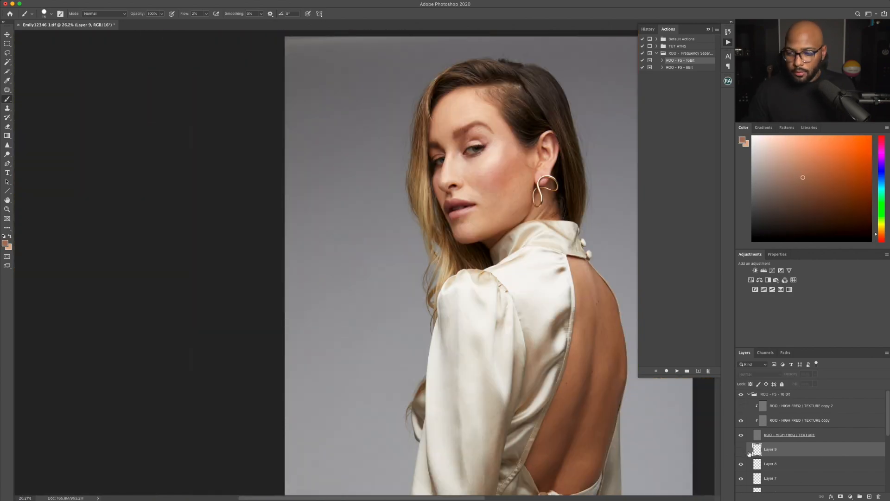
left_click(740, 450)
left_click(741, 406)
Resize the brush and blend another sampled skin tone into the shaded area beneath the lower lip on Layer 9
scroll(463, 226, "up", 10)
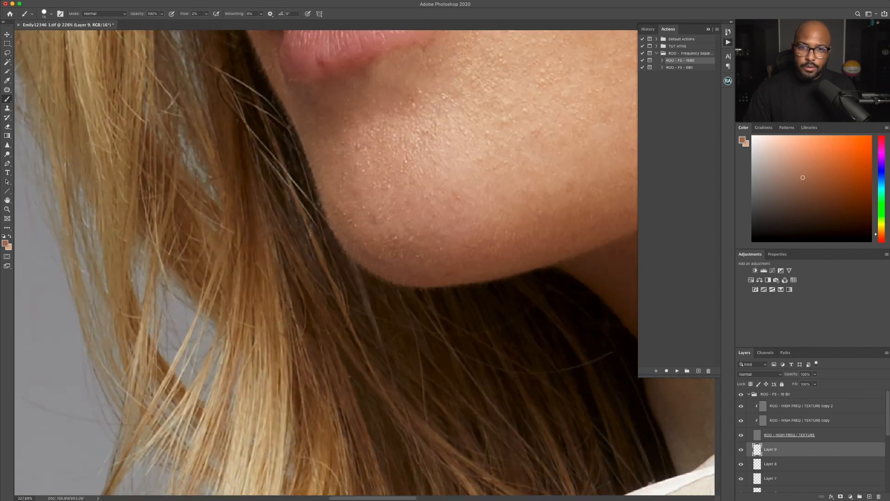
key("bracketright")
key("bracketright")
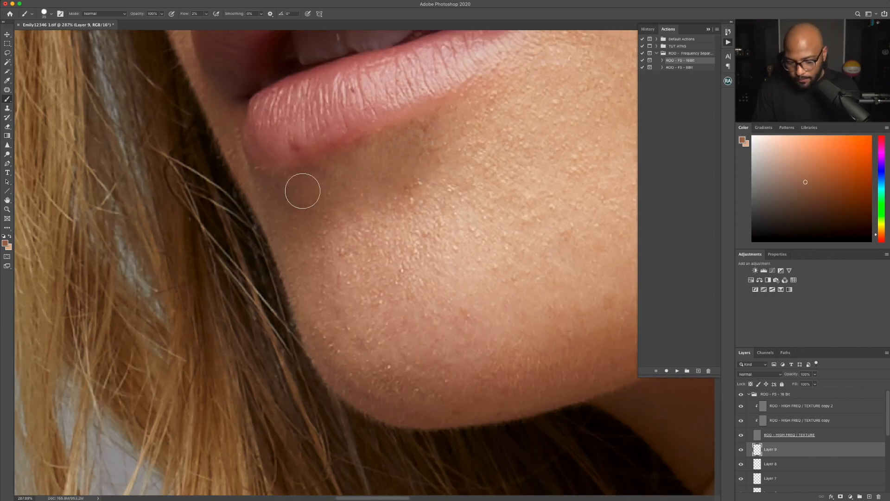
Turn Layer 9 off and on repeatedly to compare the area beneath the lip before and after blending
scroll(481, 215, "down", 8)
left_click(741, 451)
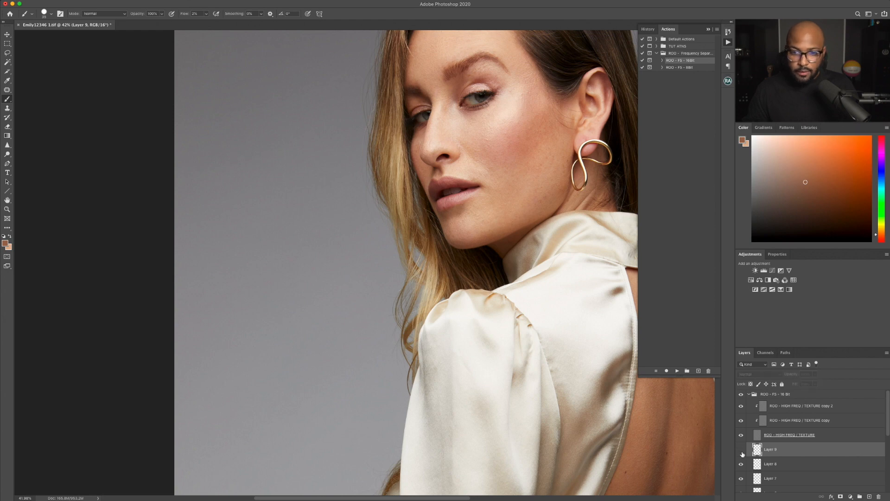
left_click(741, 451)
left_click(742, 451)
left_click(741, 451)
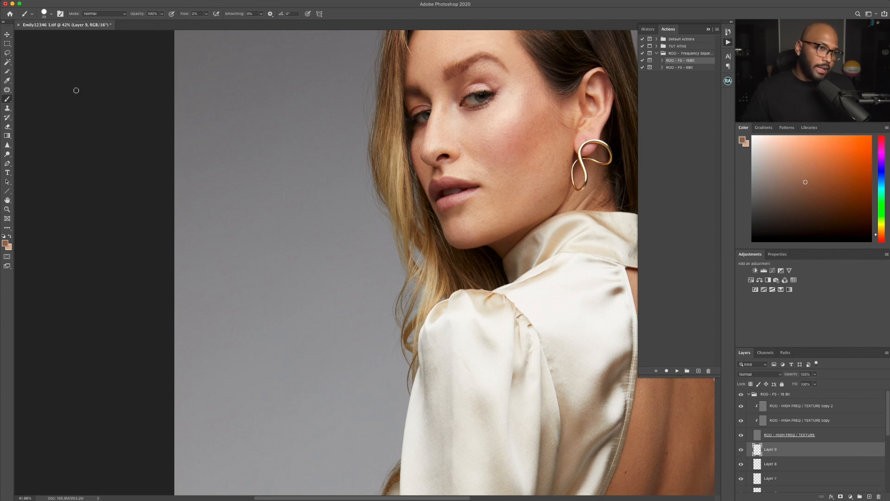
Set up a soft Eraser for Layer 9 with reduced opacity, 0% hardness and a slightly enlarged brush over the chin
left_click(7, 127)
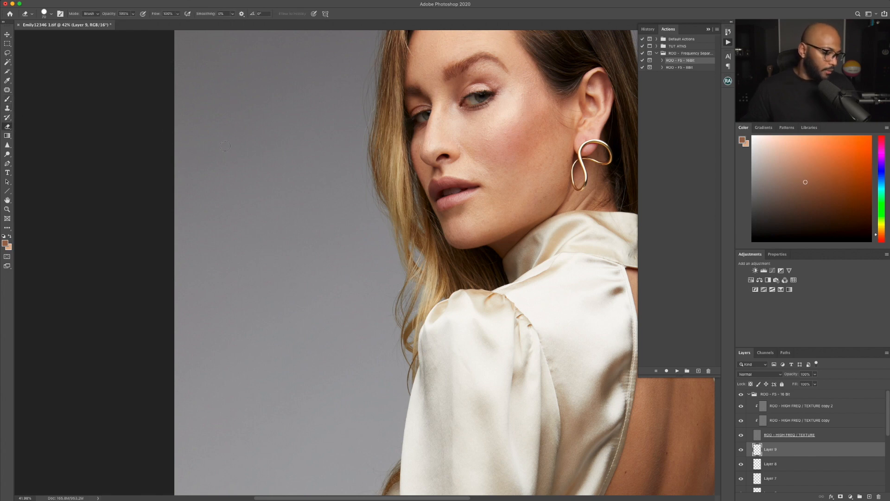
key("super+1")
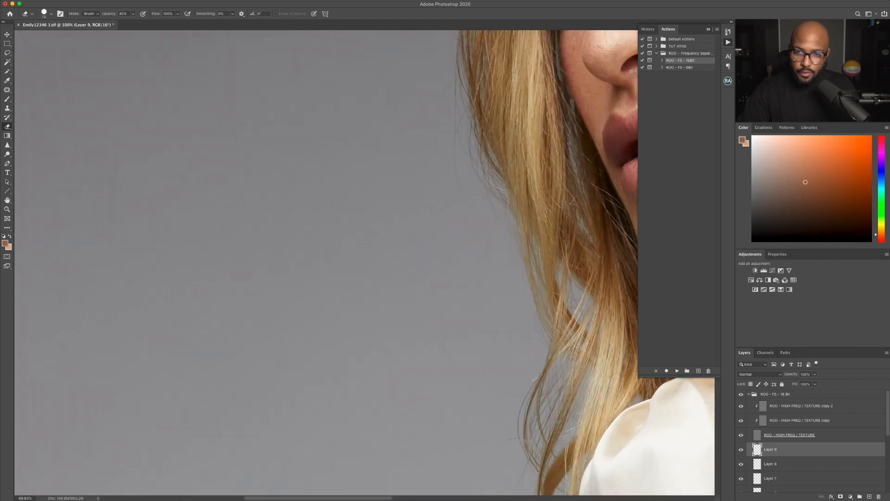
scroll(302, 226, "right", 8)
scroll(278, 205, "up", 3)
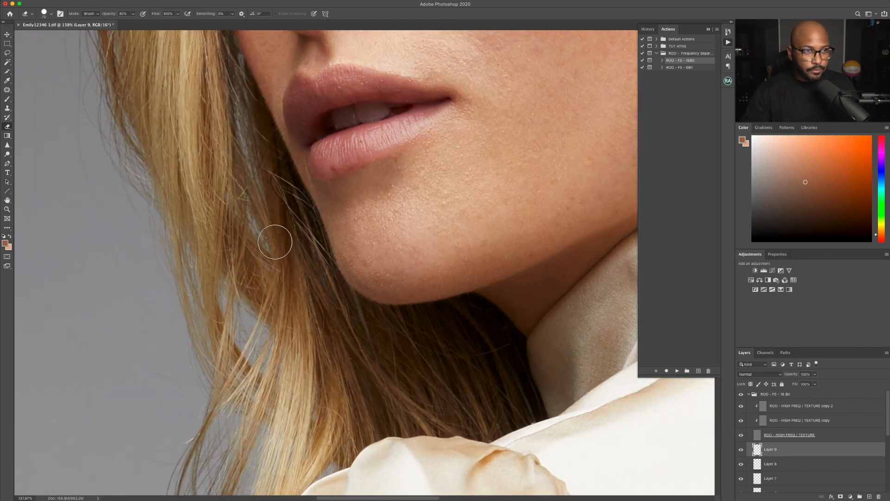
left_click(44, 14)
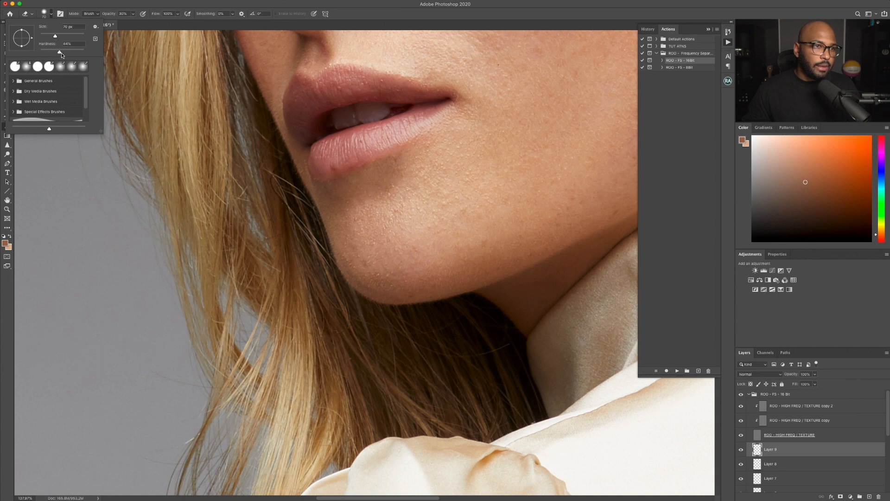
left_click_drag(50, 53, 50, 52)
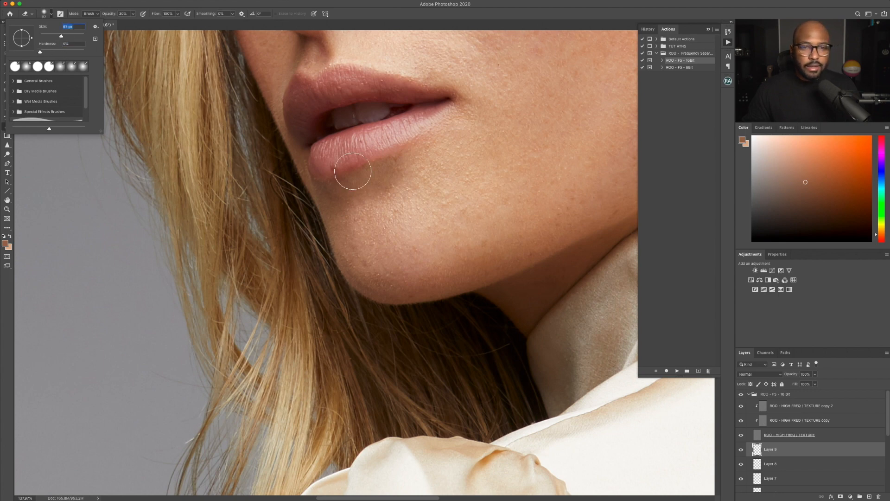
type("1111")
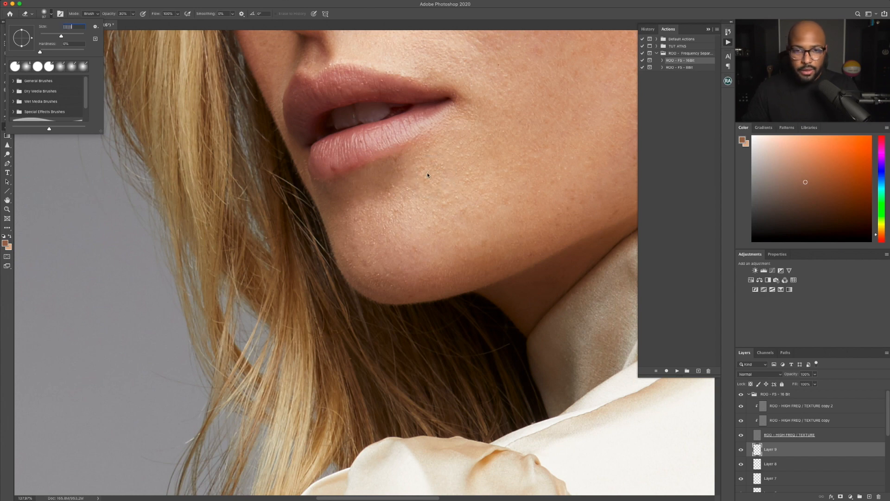
key("Return")
left_click(507, 157)
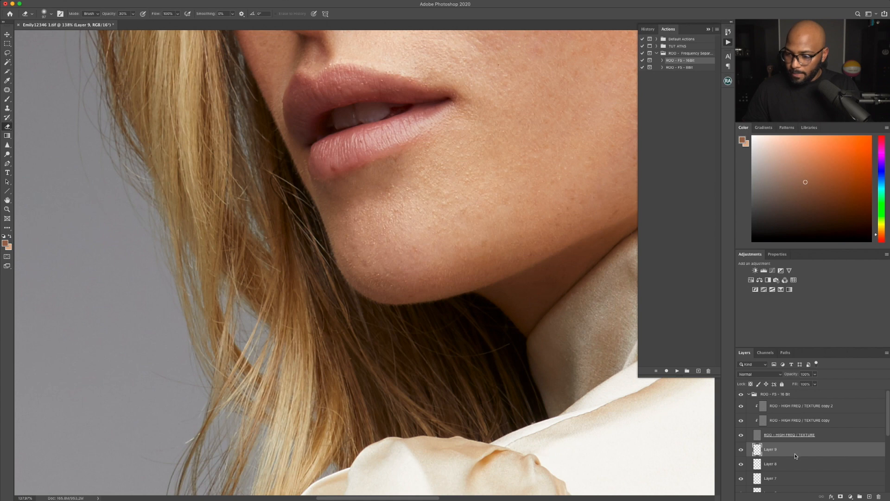
key("bracketright")
key("bracketright")
key("bracketright")
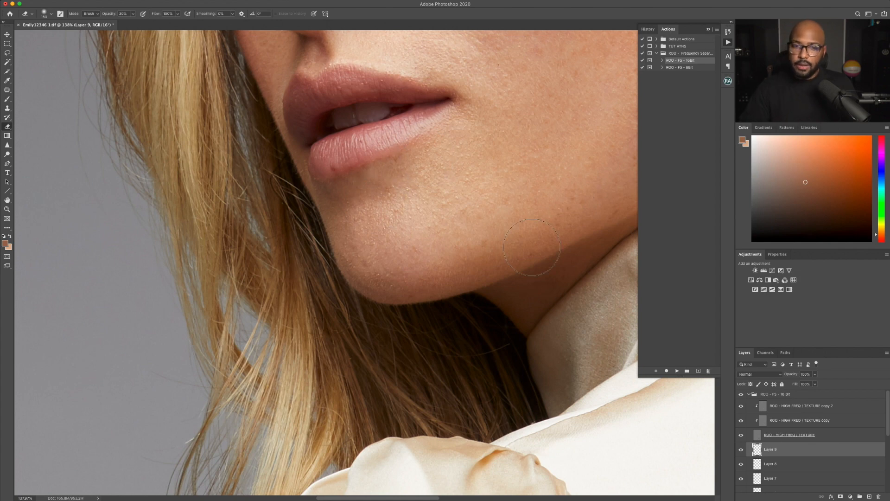
Switch to the Move tool and collapse the 16-bit frequency separation group
scroll(418, 185, "down", 5)
scroll(434, 226, "down", 2)
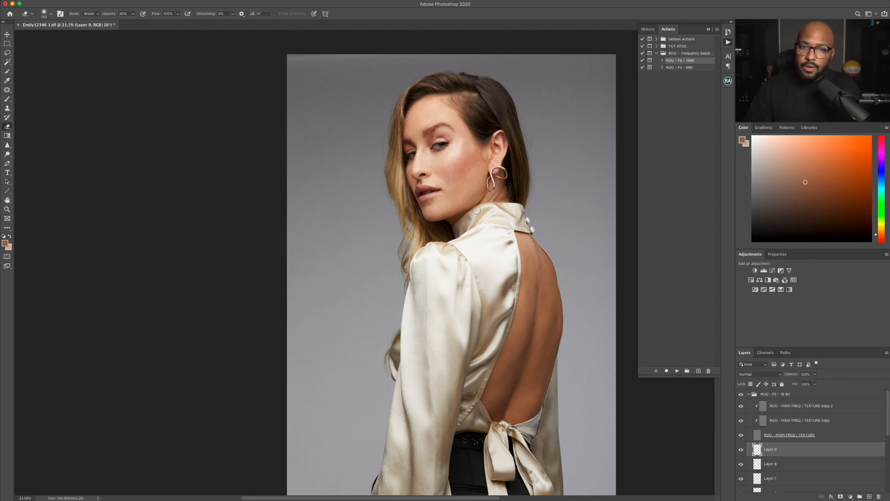
scroll(389, 201, "up", 3)
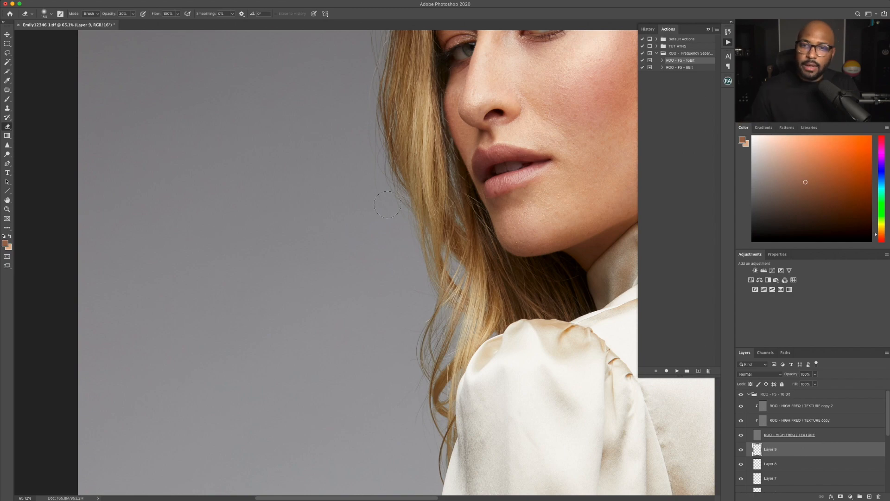
scroll(469, 172, "right", 10)
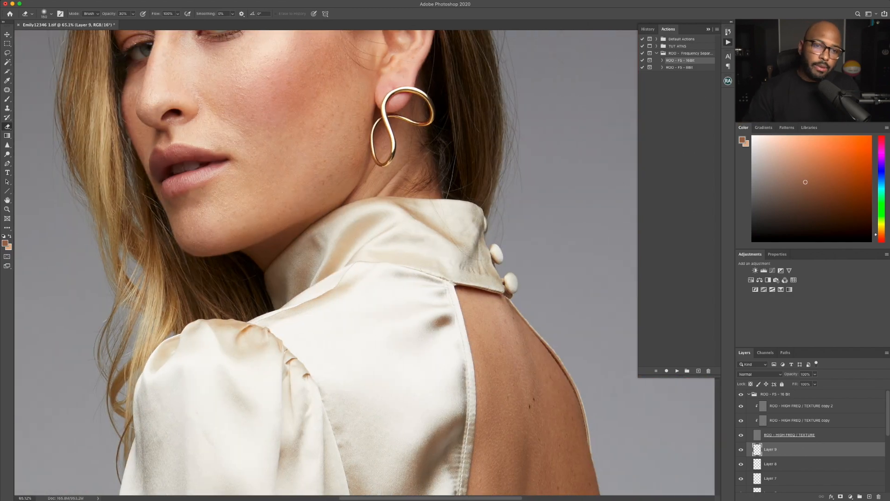
scroll(367, 220, "down", 5)
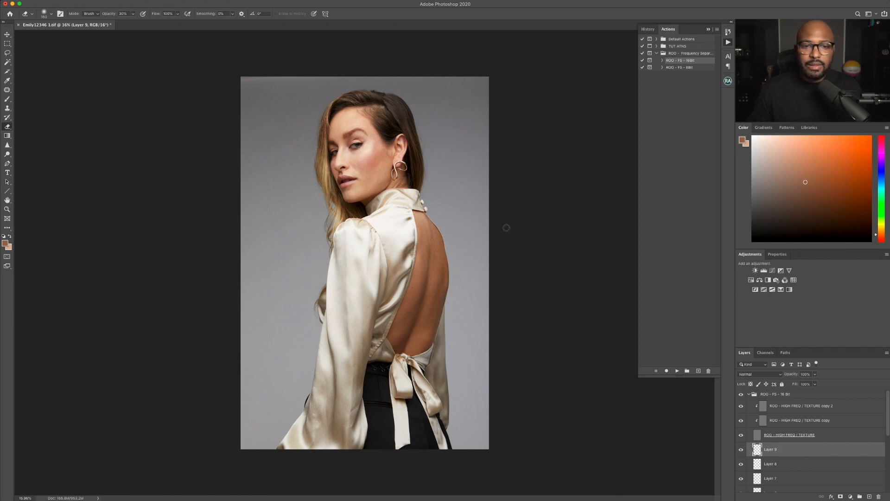
left_click(7, 35)
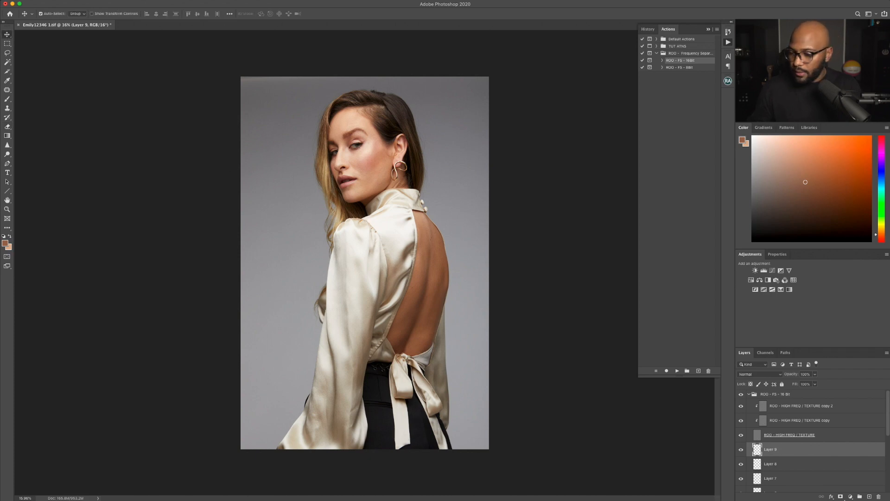
left_click(750, 395)
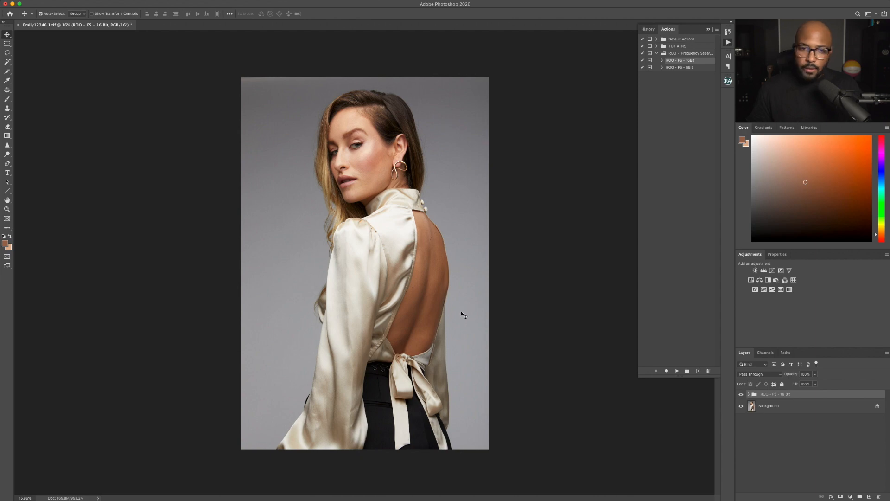
scroll(404, 265, "up", 4)
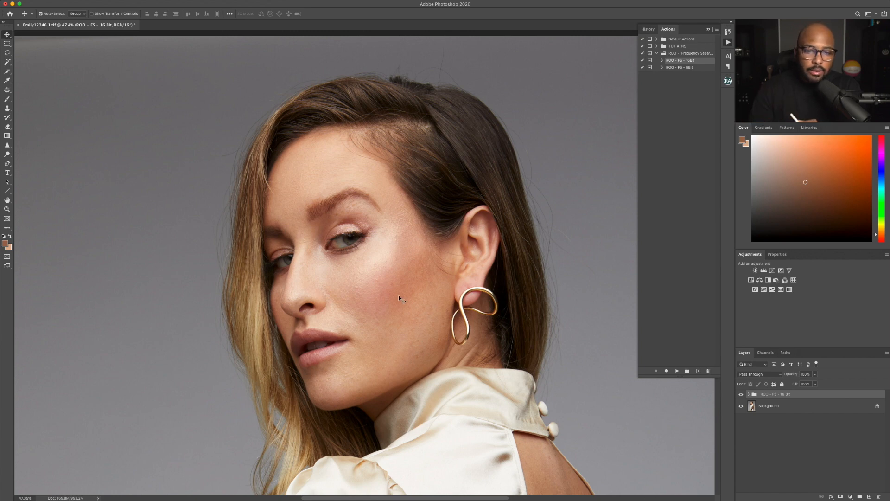
scroll(399, 298, "down", 1)
scroll(426, 216, "down", 3)
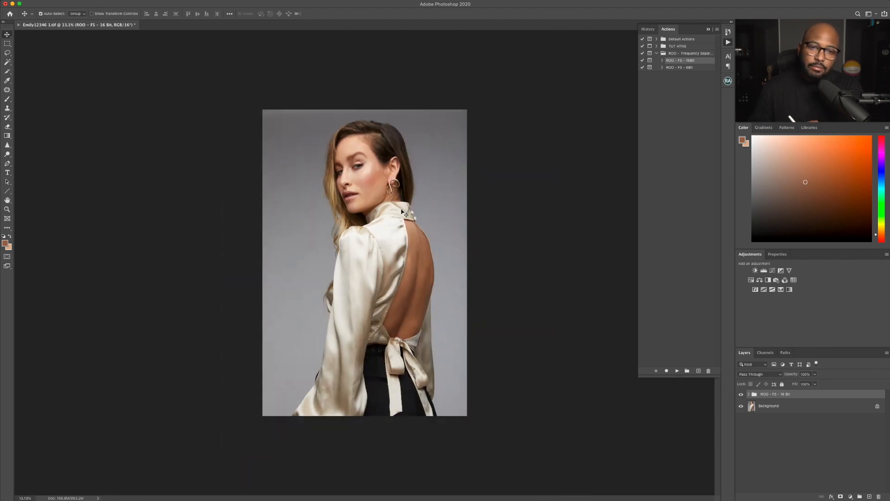
scroll(398, 242, "up", 2)
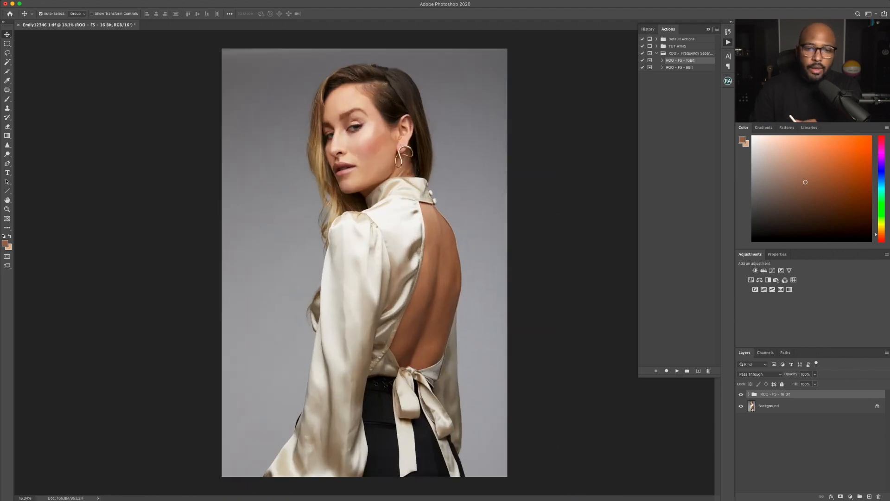